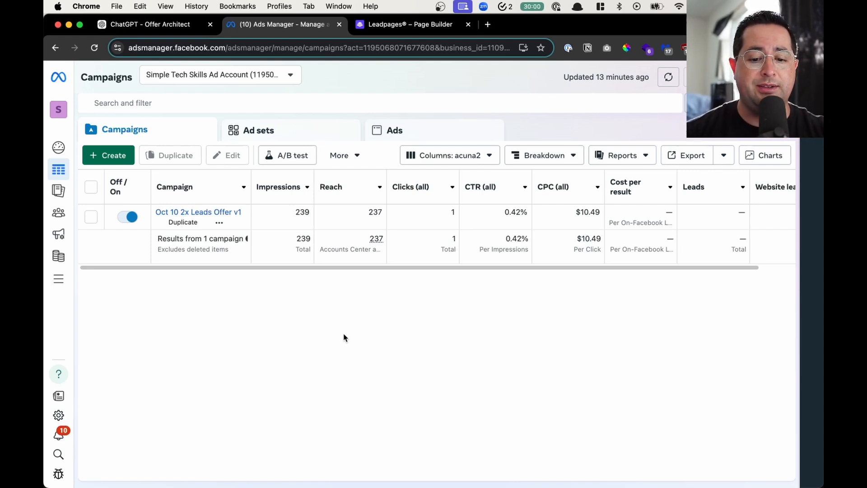
Switch from Ads Manager to Events Manager using the search for pages, ad accounts and tools.
left_click(58, 455)
scroll(58, 457, "up", 5)
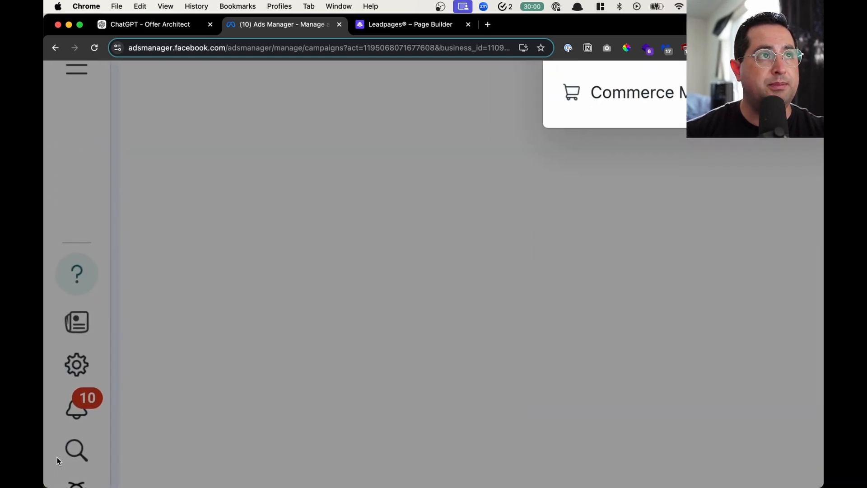
scroll(57, 457, "down", 4)
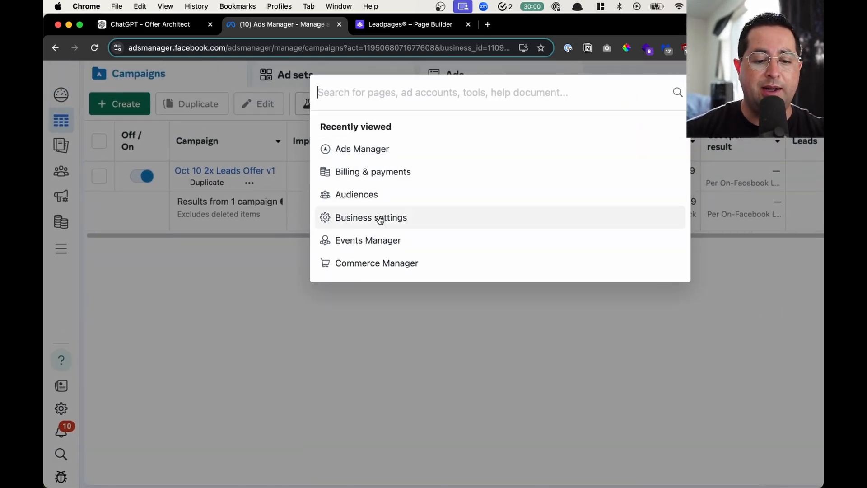
scroll(376, 244, "up", 3)
left_click(376, 243)
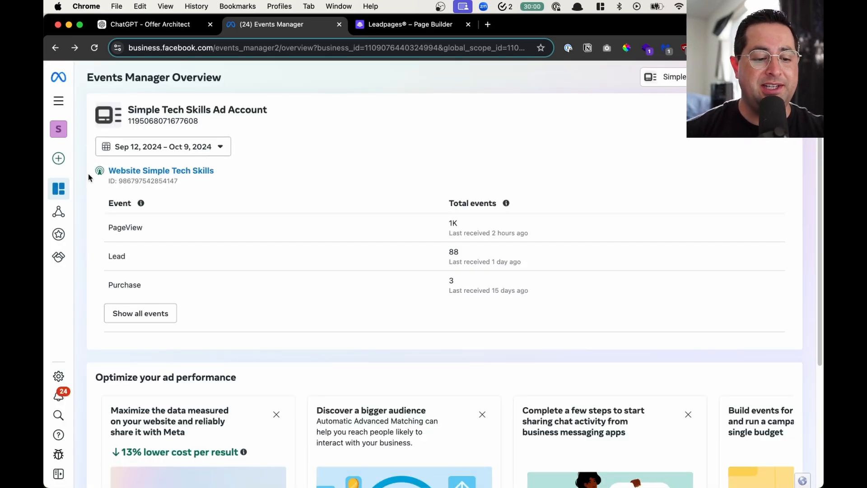
Open the Event Setup Tool from the settings of the Website Simple Tech Skills dataset.
left_click(155, 171)
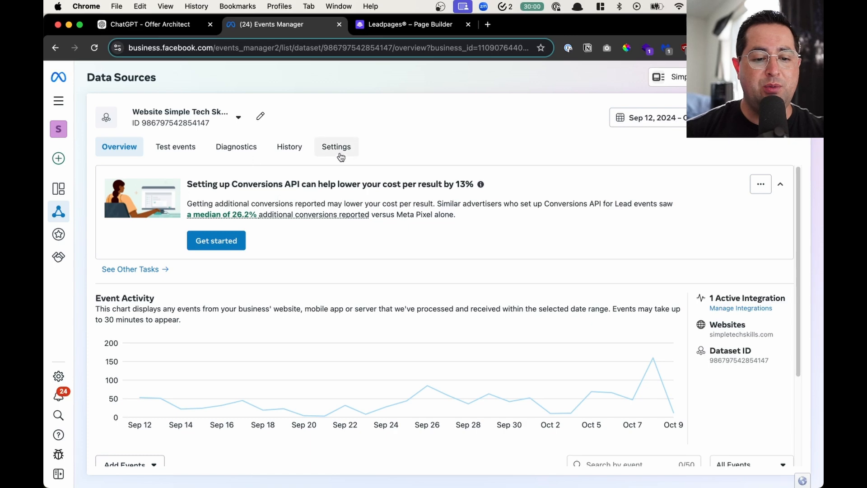
left_click(341, 154)
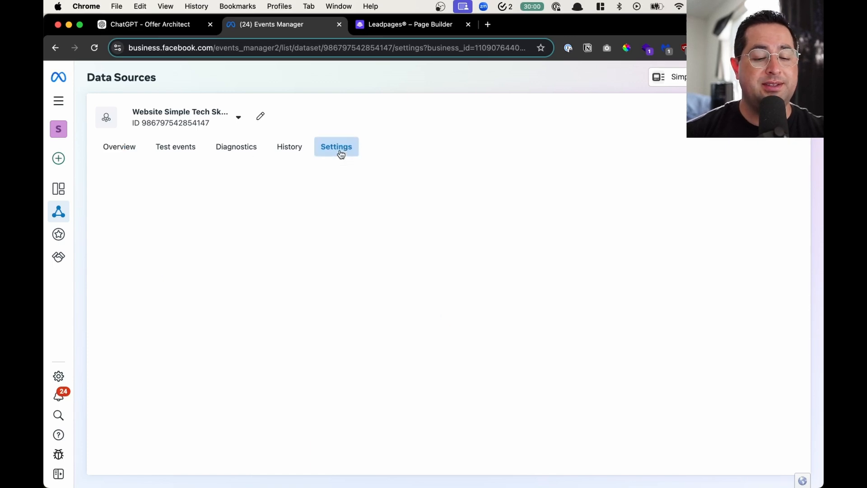
scroll(365, 297, "down", 4)
scroll(366, 297, "down", 10)
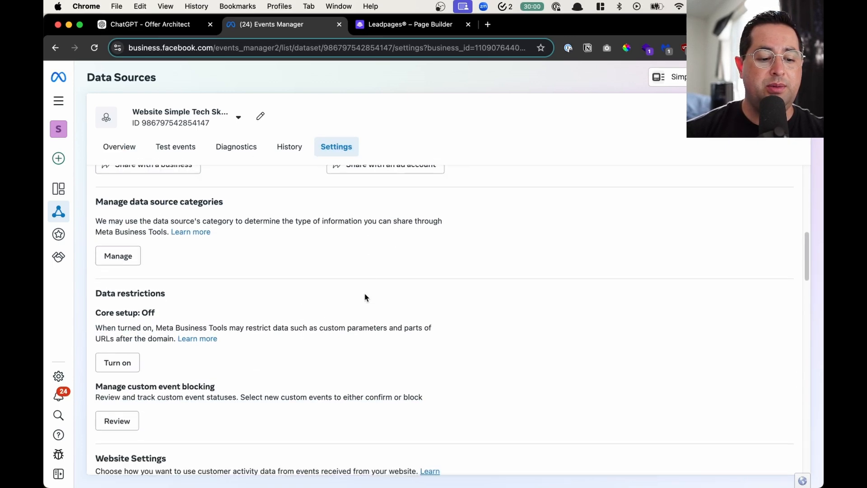
scroll(366, 297, "down", 8)
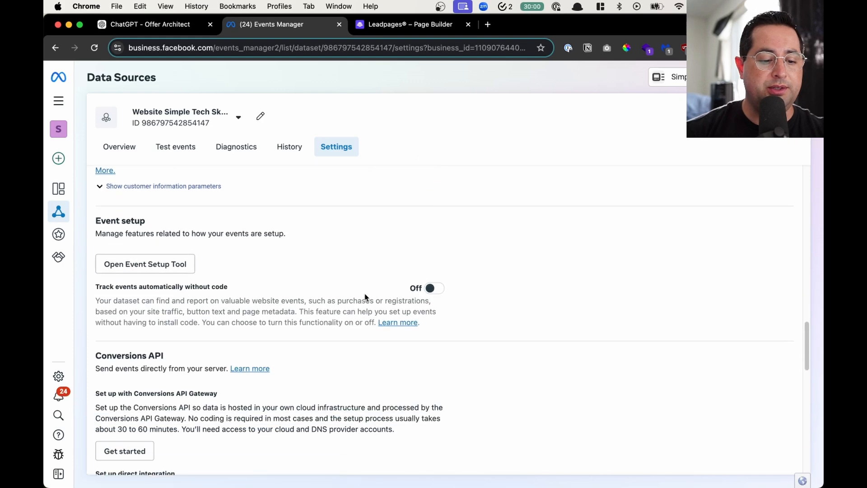
left_click(158, 229)
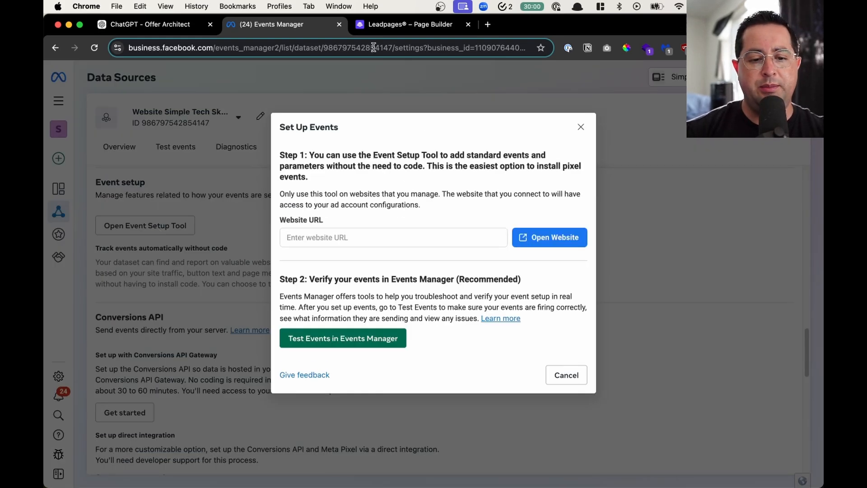
Switch to the Leadpages builder and copy the published URL of the 5 Day Challenge final page.
left_click(397, 25)
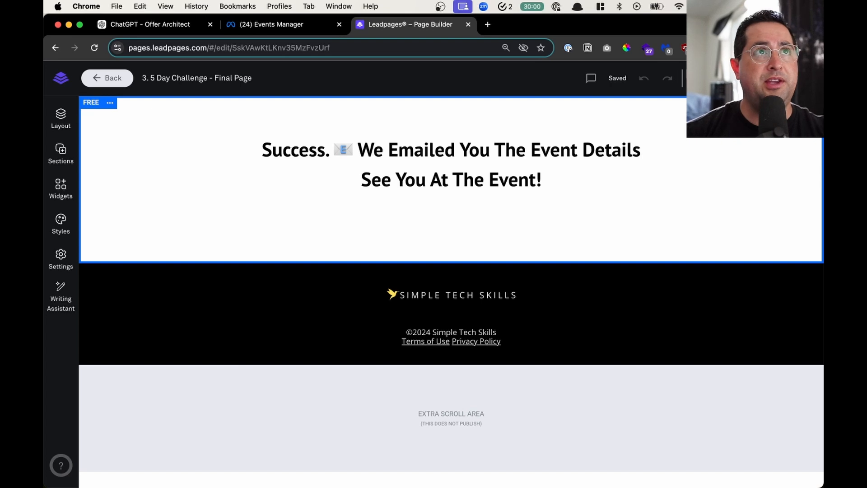
left_click(803, 78)
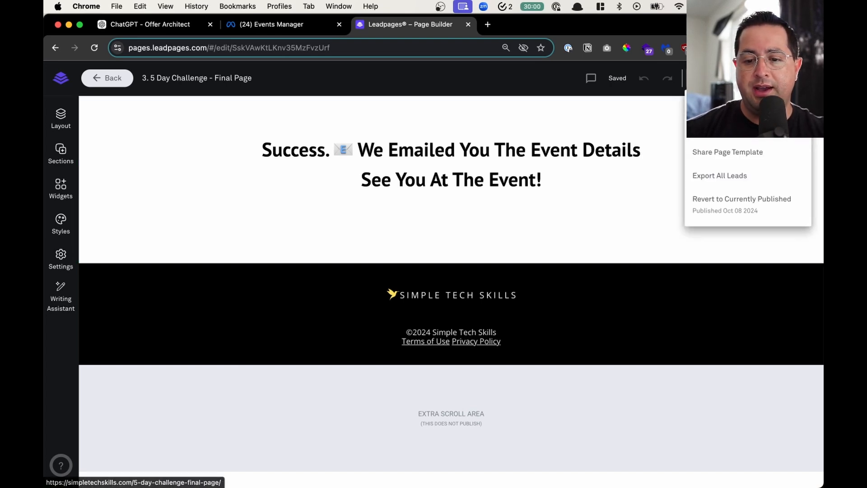
left_click(722, 128)
left_click(558, 271)
left_click(586, 169)
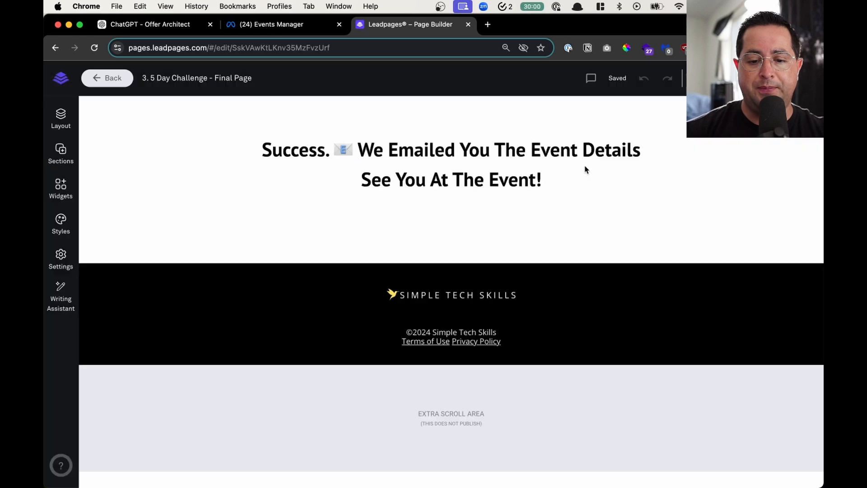
left_click(288, 26)
left_click(318, 237)
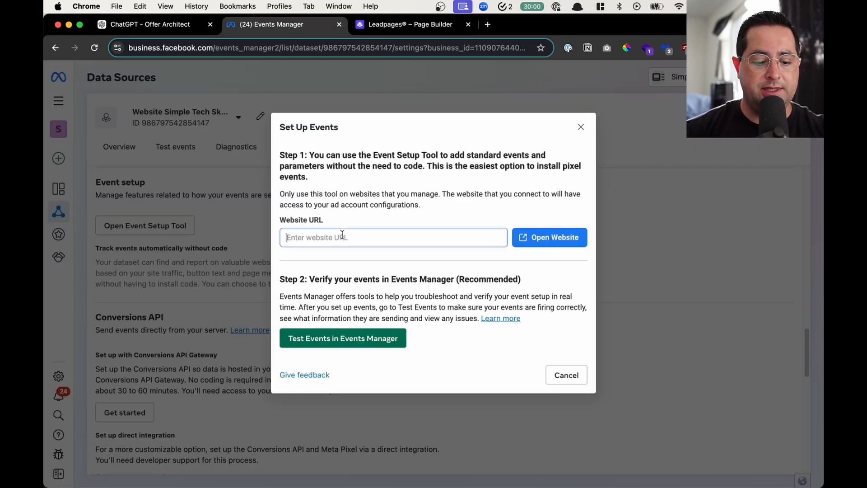
key("super+v")
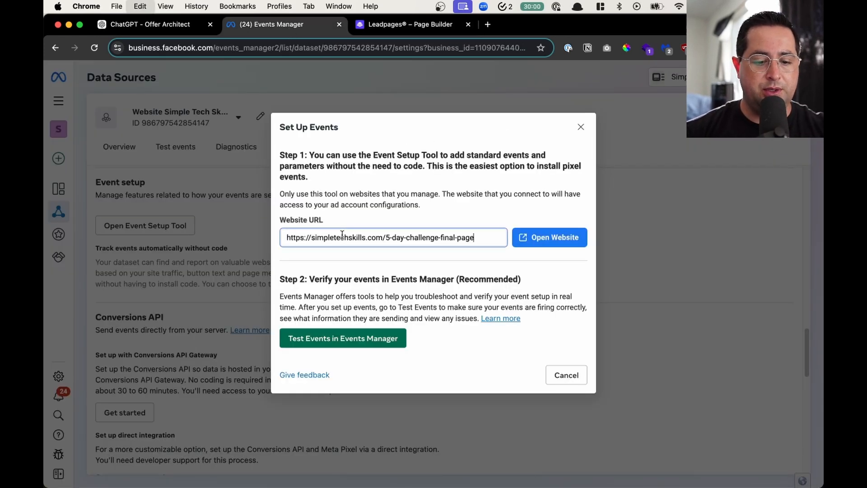
left_click(554, 246)
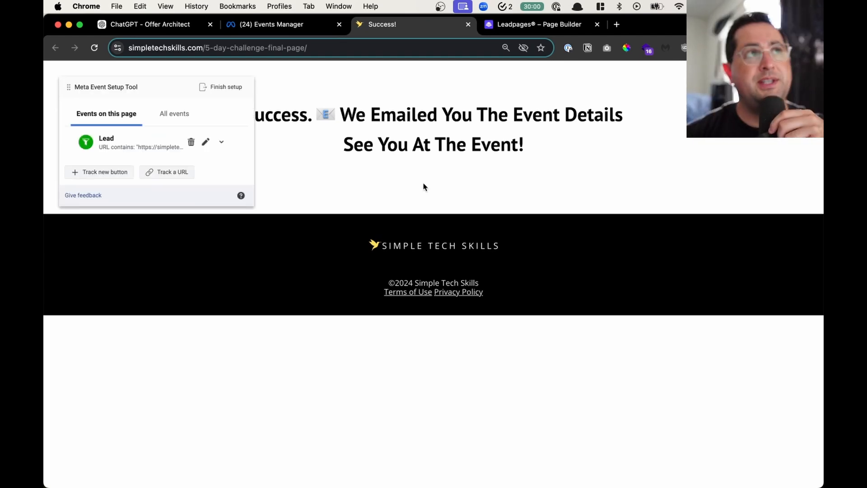
Start editing the page's existing Lead event, look through the available event types and keep Lead selected.
left_click(210, 139)
left_click(105, 117)
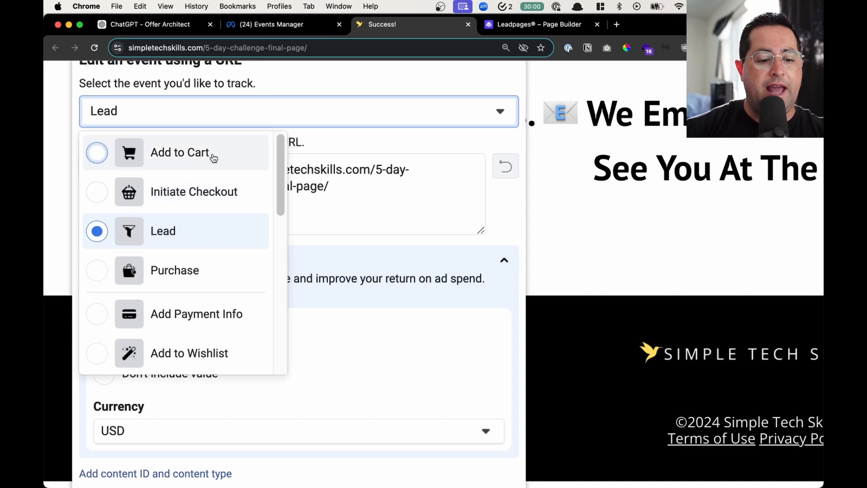
scroll(185, 282, "down", 5)
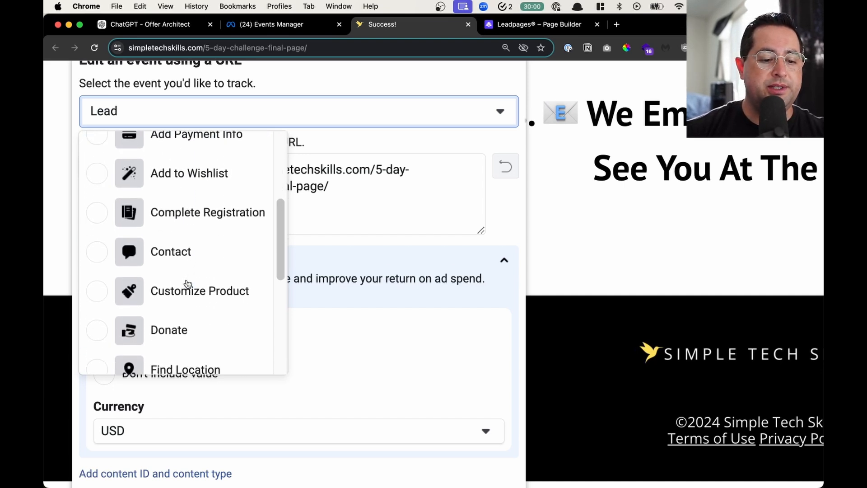
scroll(223, 306, "down", 3)
scroll(223, 305, "up", 8)
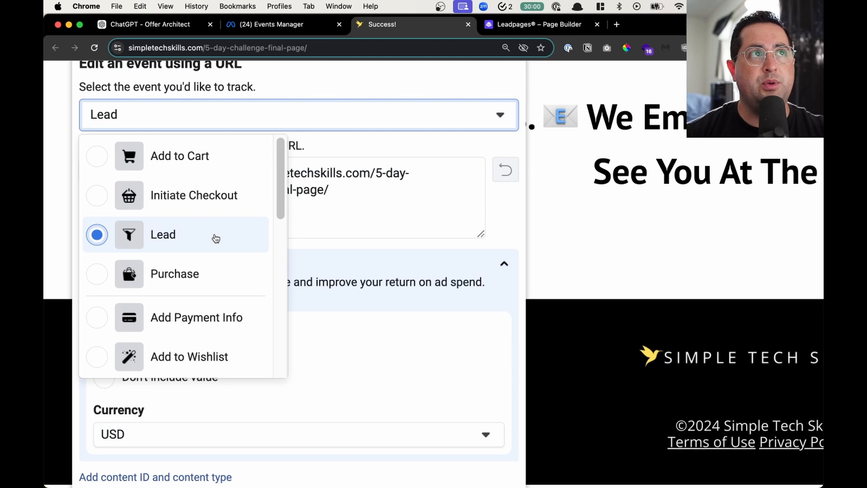
left_click(174, 245)
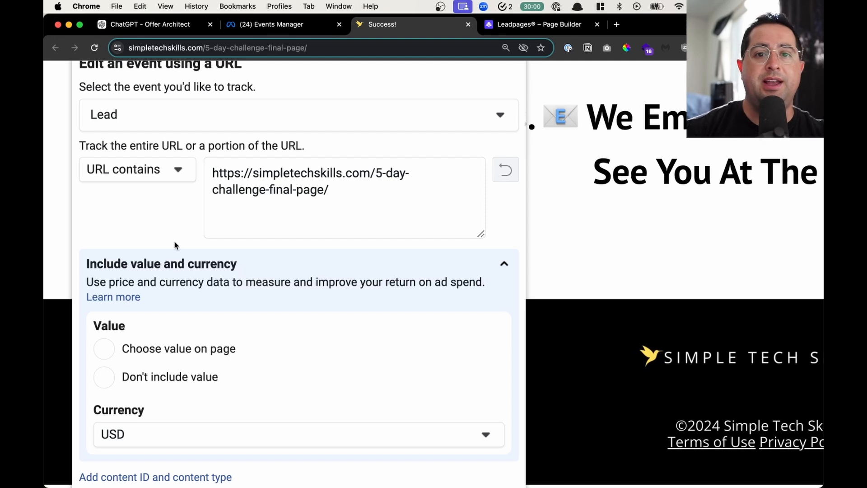
Review the event's URL contains rule and tracked URL, choose not to include a value, and cancel the edit.
left_click(172, 178)
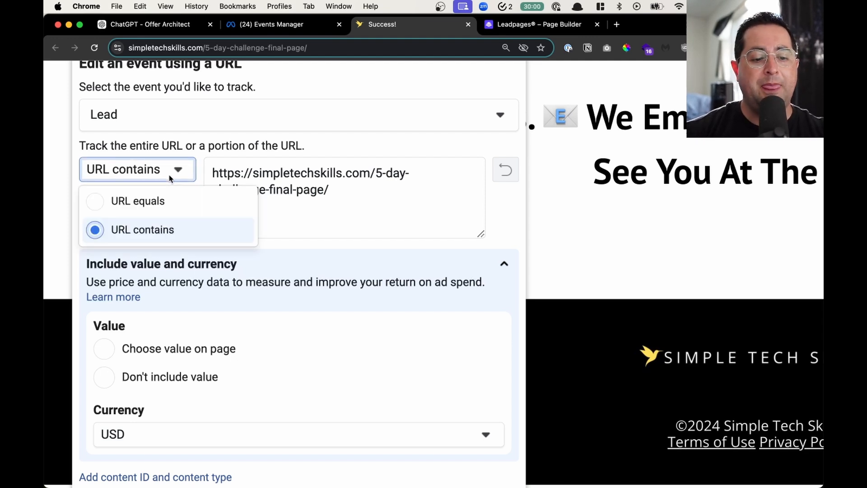
left_click(384, 197)
left_click_drag(332, 192, 219, 155)
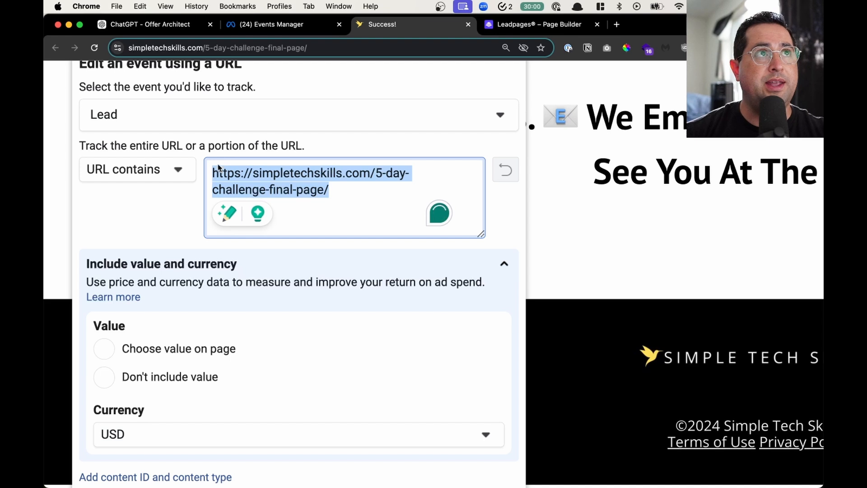
left_click(151, 220)
scroll(151, 220, "down", 3)
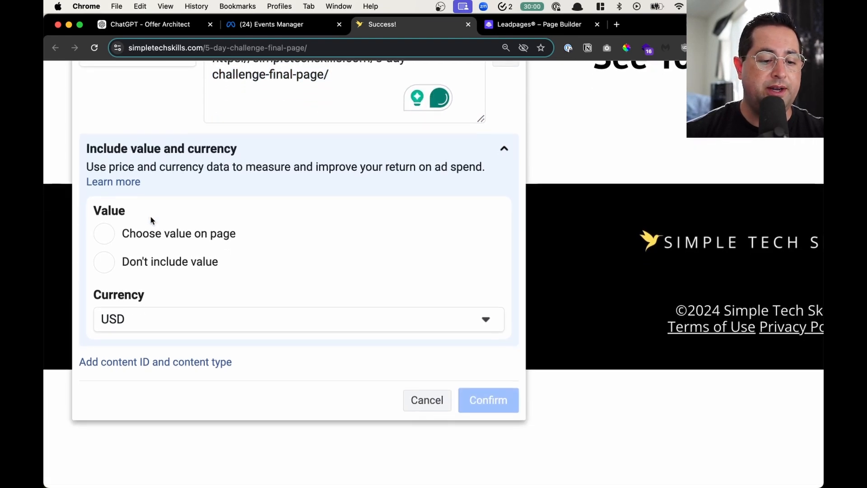
left_click(183, 266)
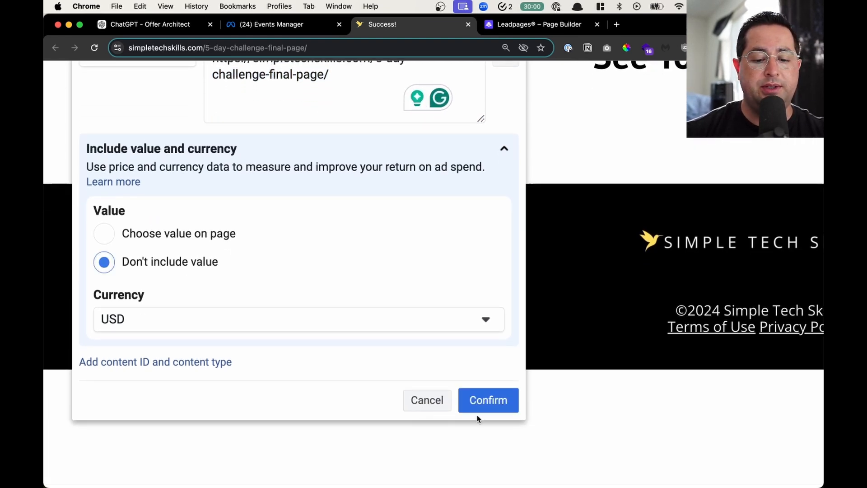
left_click(428, 403)
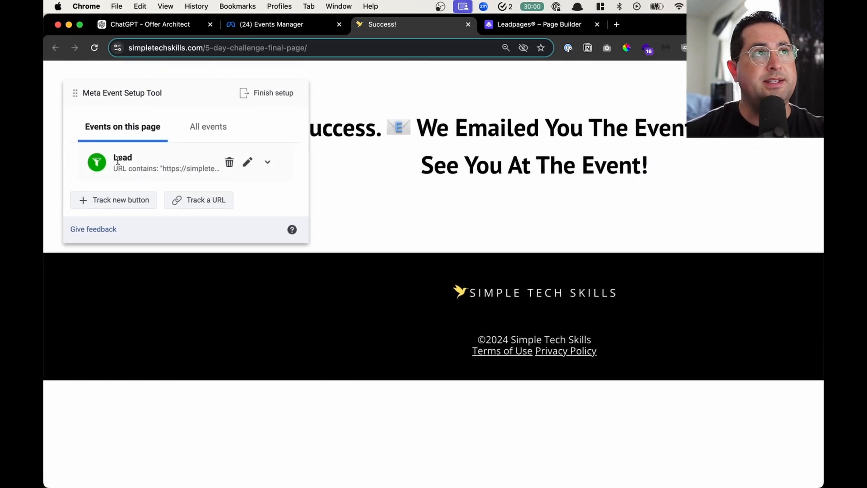
Expand the Lead event's trigger details, finish the event setup, and close the page and the Set Up Events dialog.
left_click_drag(112, 159, 147, 163)
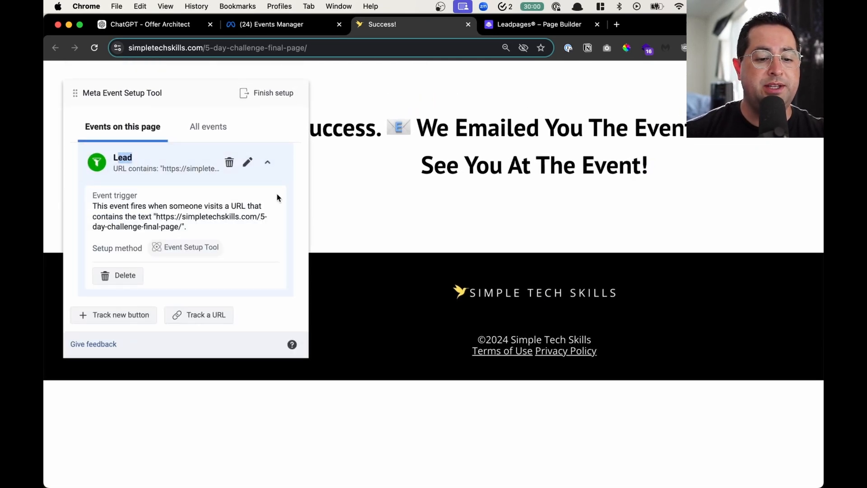
left_click(273, 93)
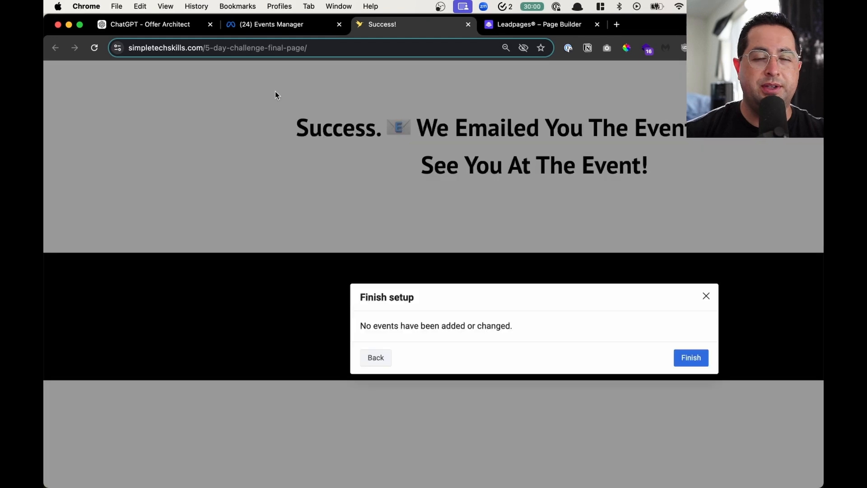
left_click(691, 357)
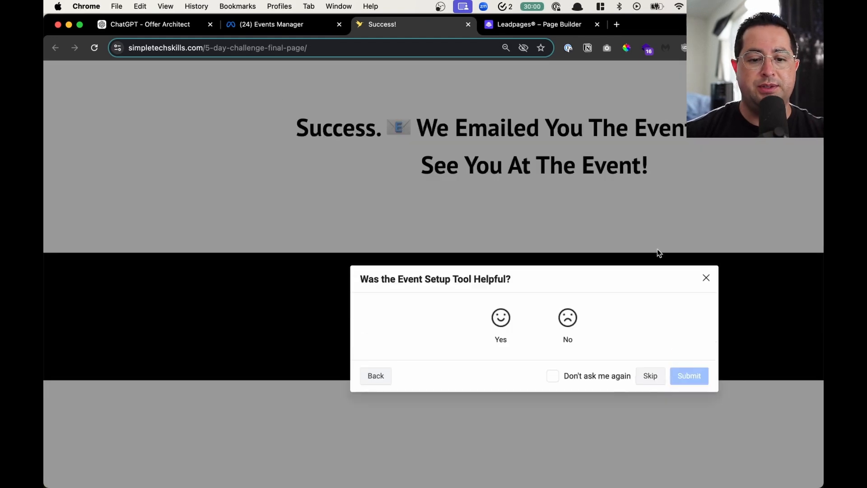
left_click(469, 25)
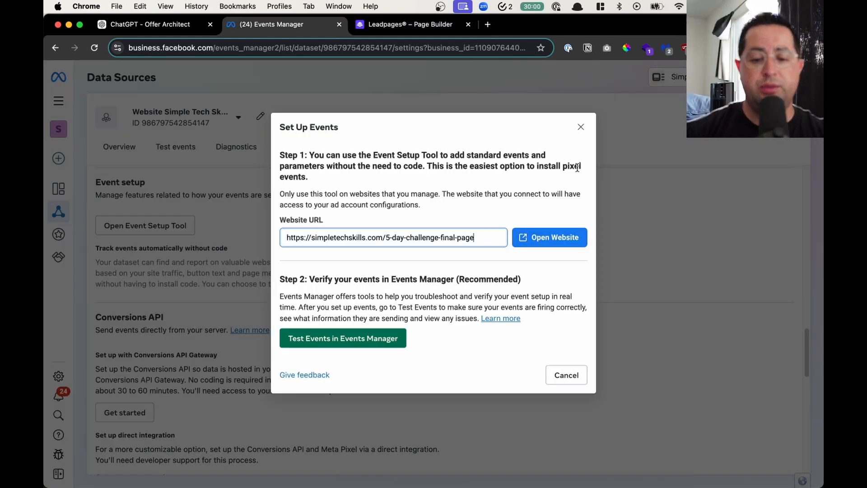
left_click(581, 127)
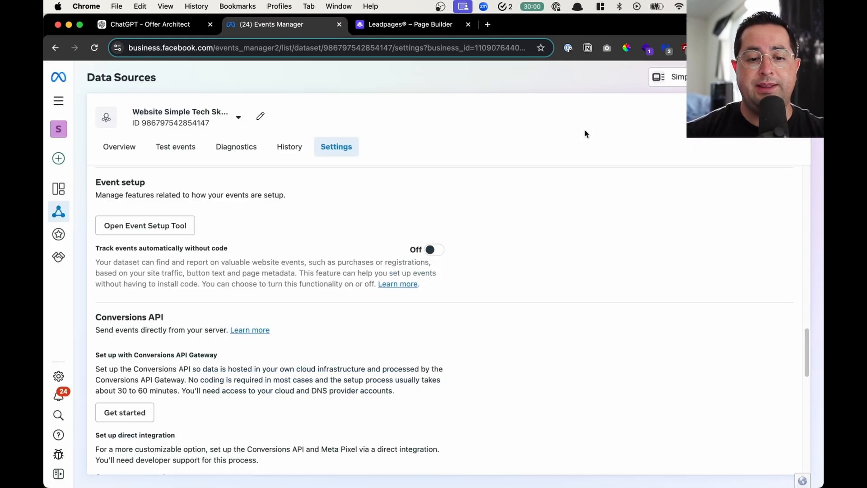
Return to Ads Manager and create a new auction campaign with the Leads objective.
left_click(58, 416)
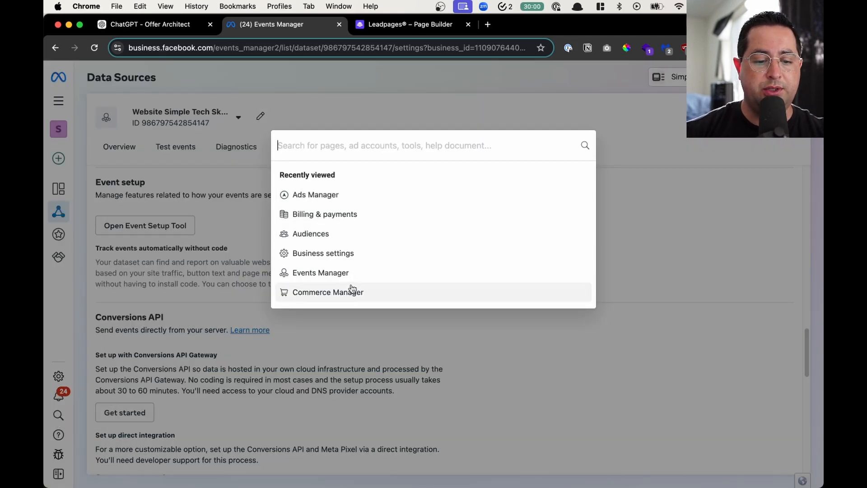
left_click(340, 197)
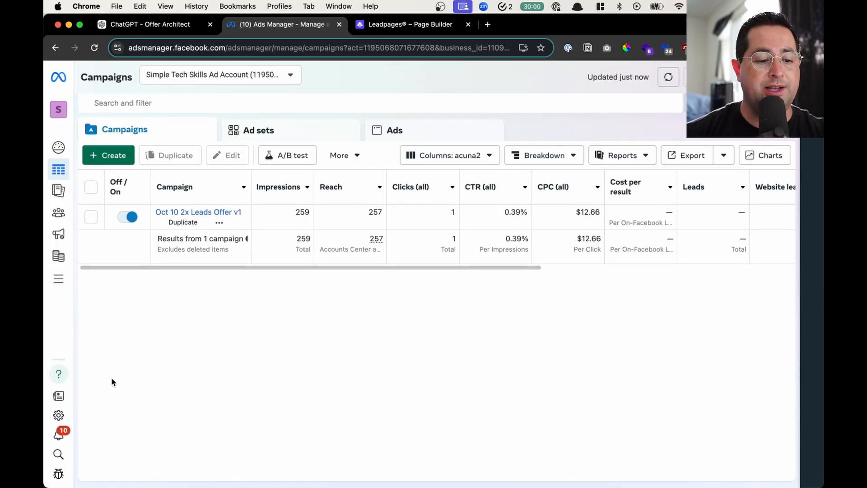
left_click(113, 159)
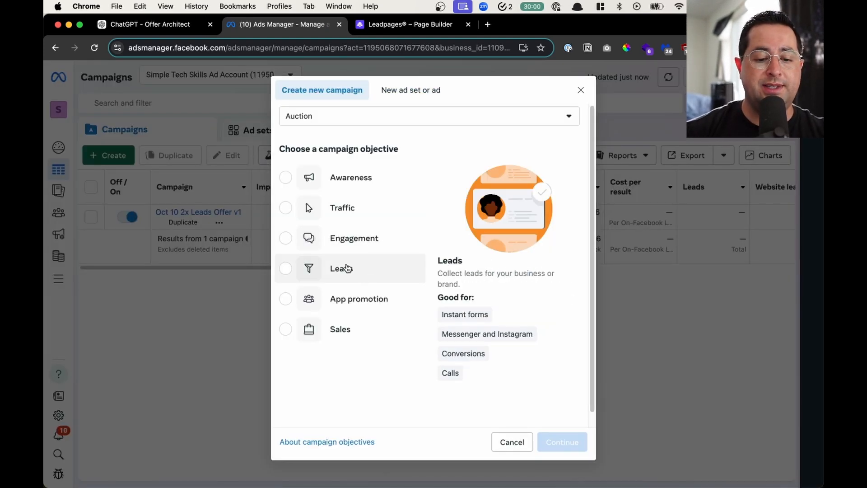
left_click(346, 268)
left_click(571, 444)
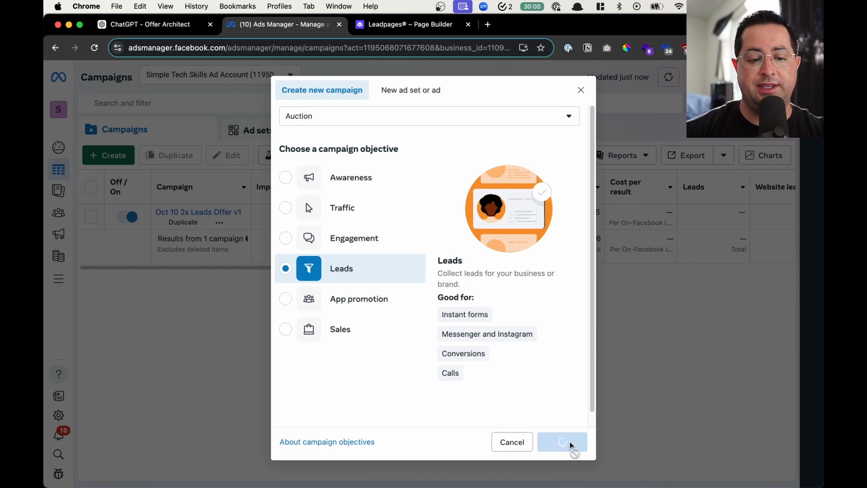
Rename the new leads campaign as "Oct 10 2x double leads v1".
left_click_drag(399, 151, 304, 152)
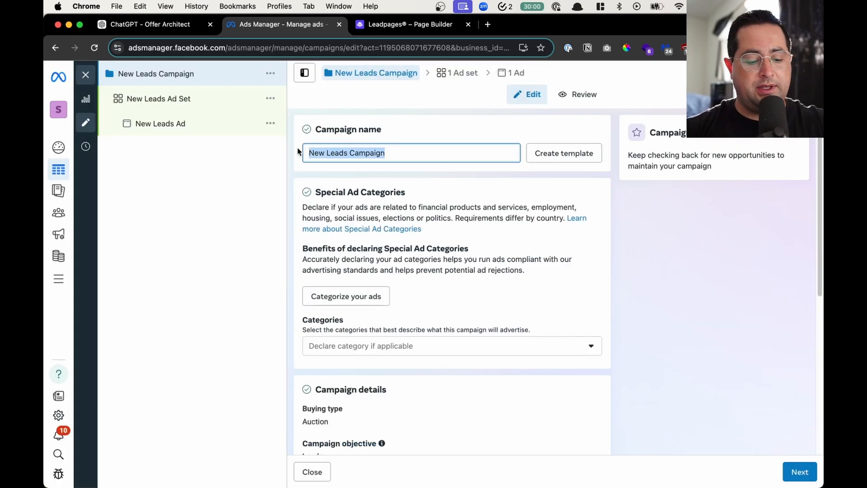
key("super+c")
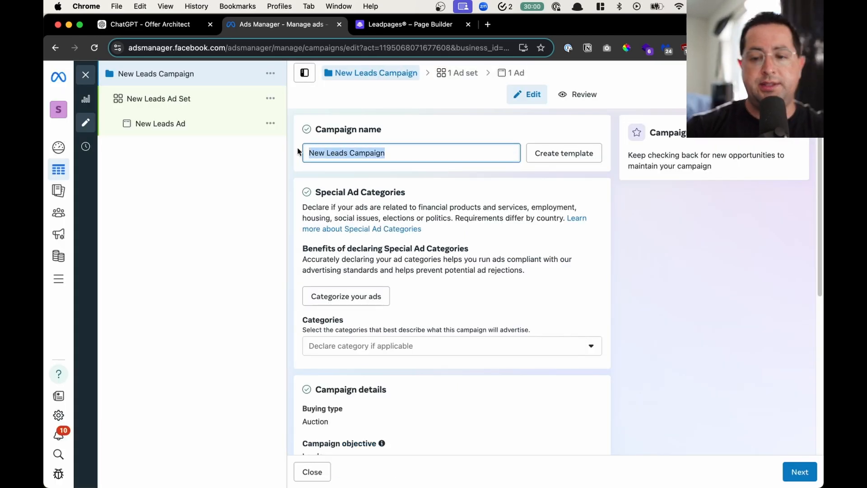
type("Oct 10")
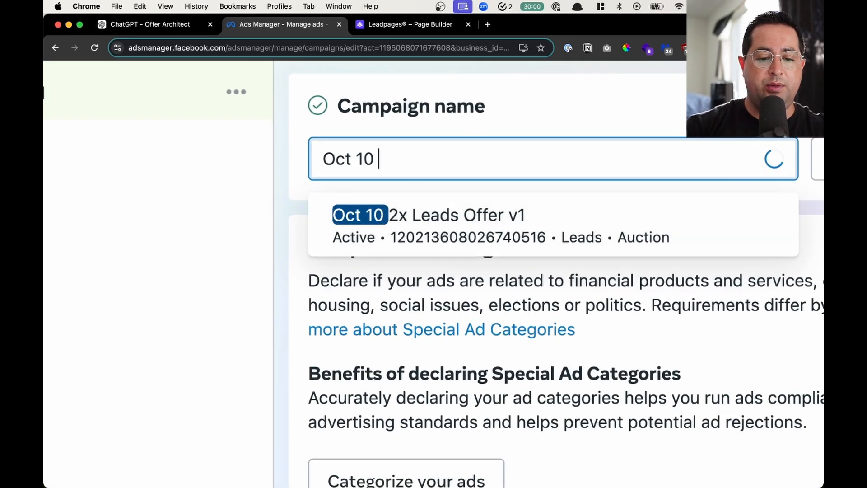
type(" 2x double lea")
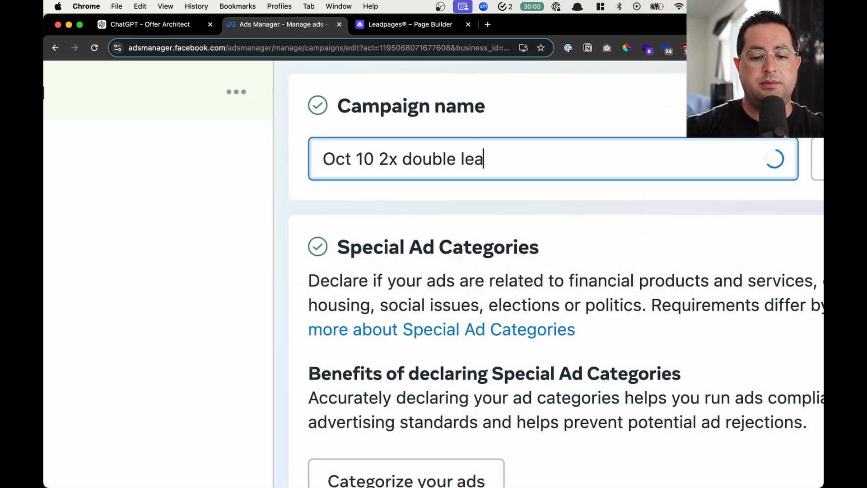
type("ds -")
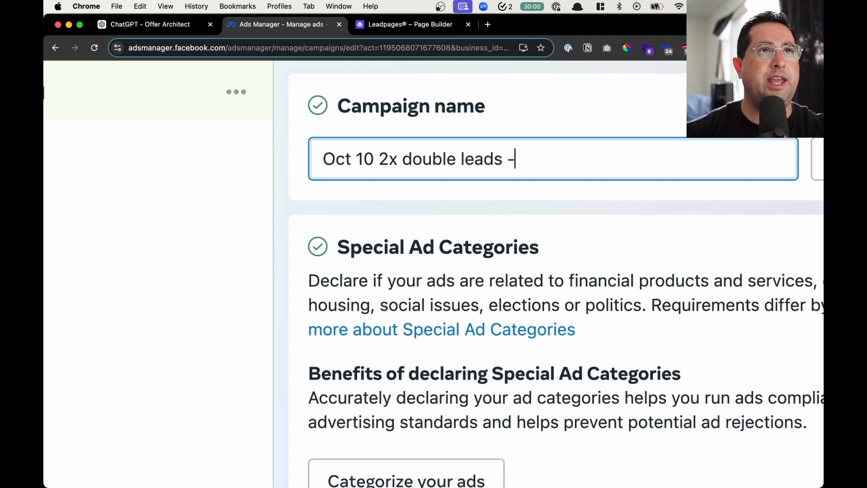
key("BackSpace")
type("v1")
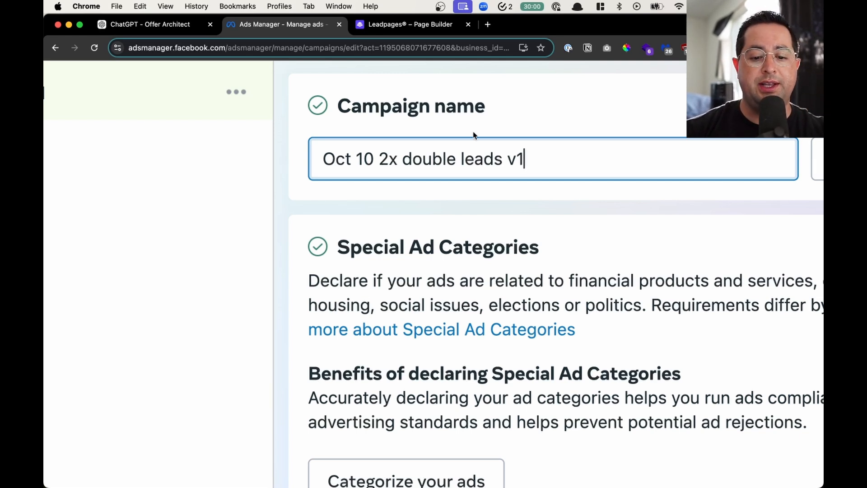
Review the campaign's details, keep the ad set budget strategy without an A/B test, and continue to the ad set.
scroll(473, 135, "down", 5)
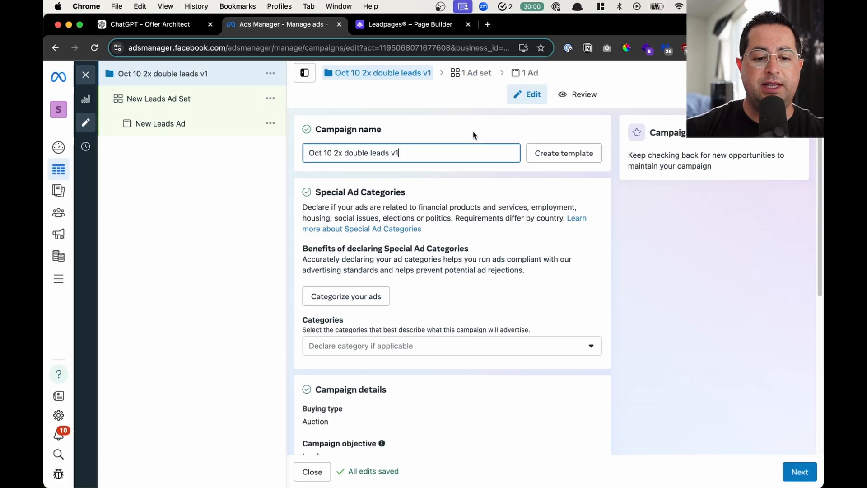
scroll(411, 304, "down", 6)
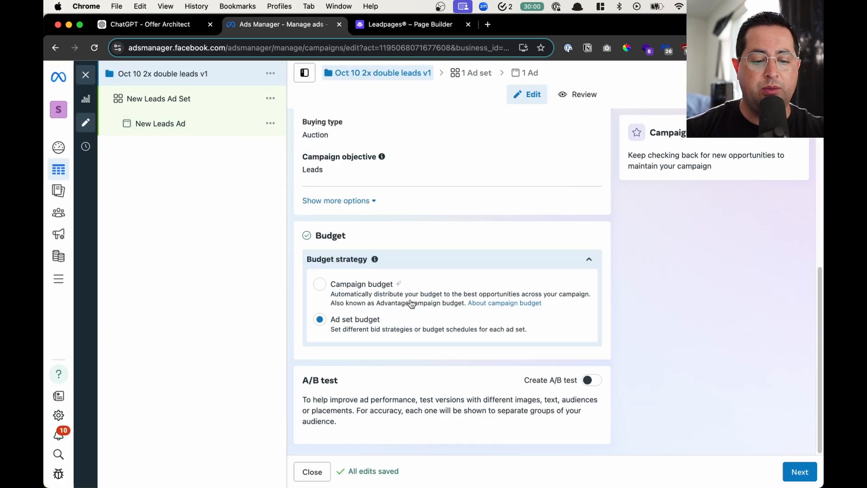
left_click(800, 472)
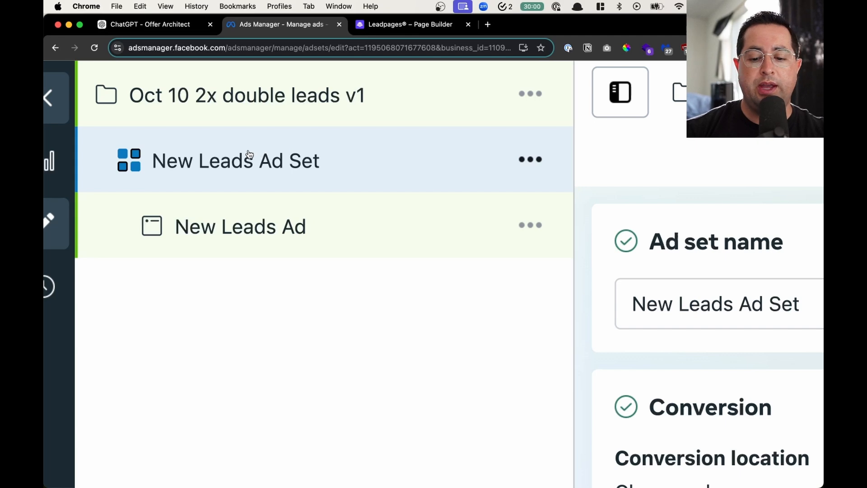
Set the ad set's conversion location to Website.
scroll(249, 154, "down", 5)
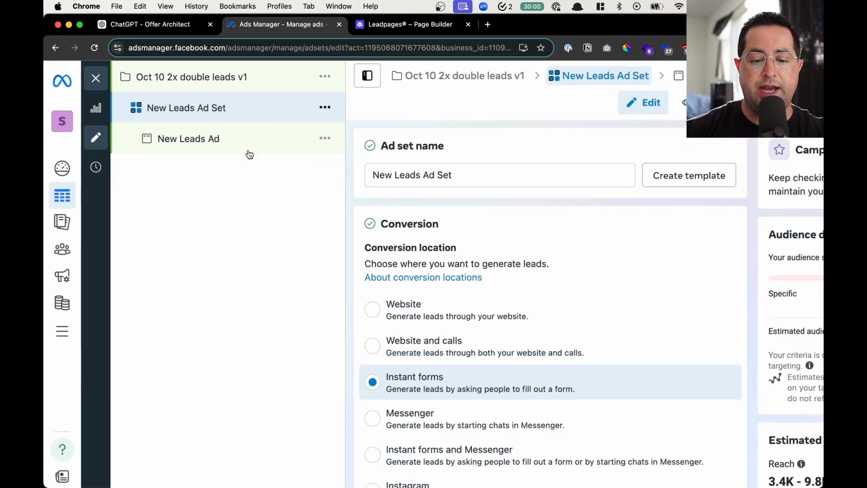
scroll(527, 251, "down", 1)
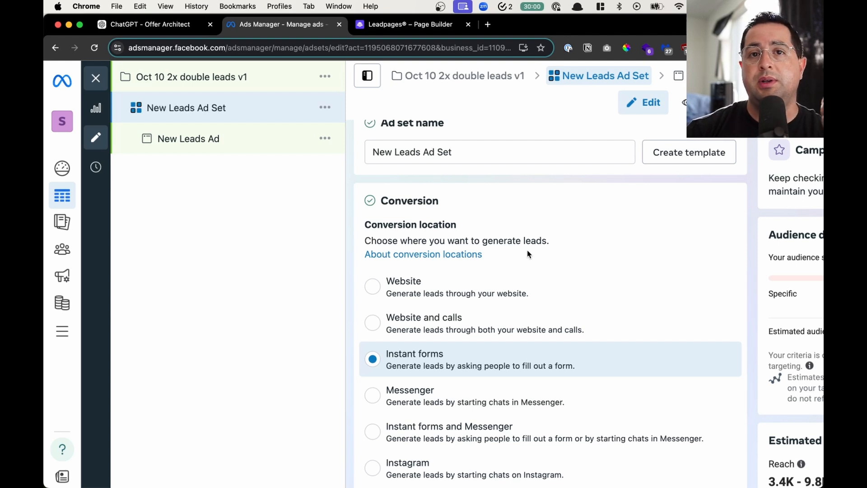
scroll(527, 254, "down", 2)
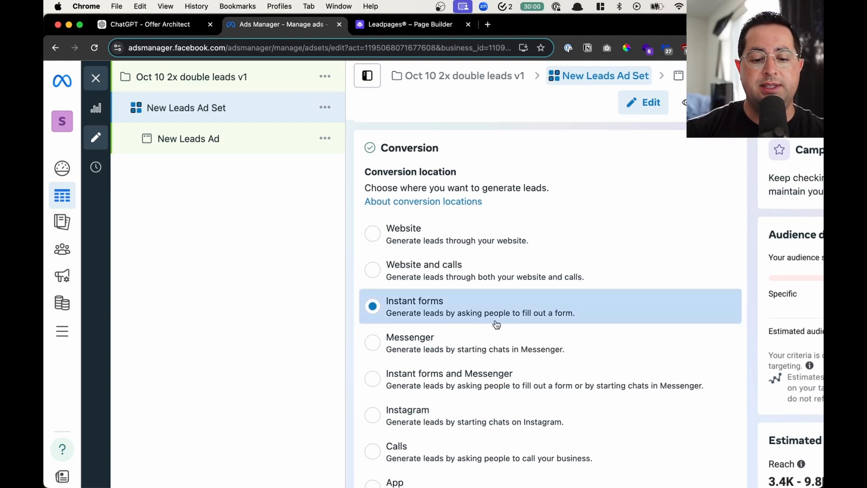
left_click(495, 237)
scroll(494, 316, "down", 3)
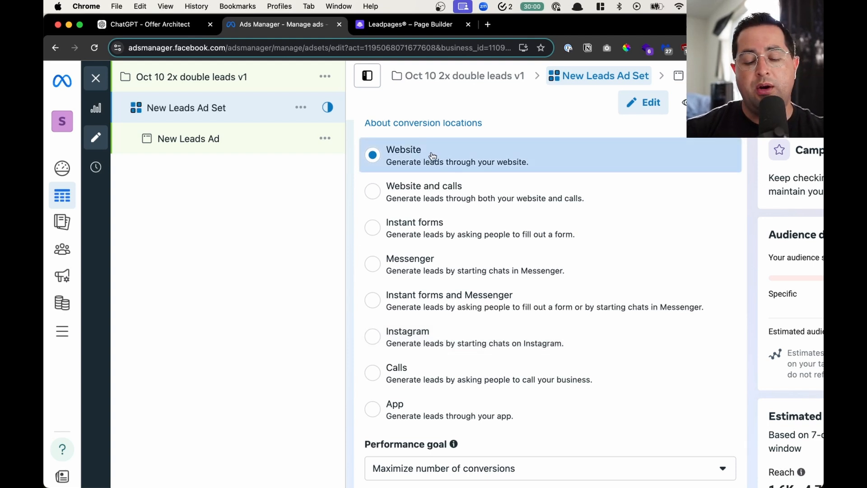
Choose Lead as the ad set's conversion event, keeping the Maximize number of conversions goal and the Website Simple Tech Skills pixel.
scroll(451, 164, "down", 5)
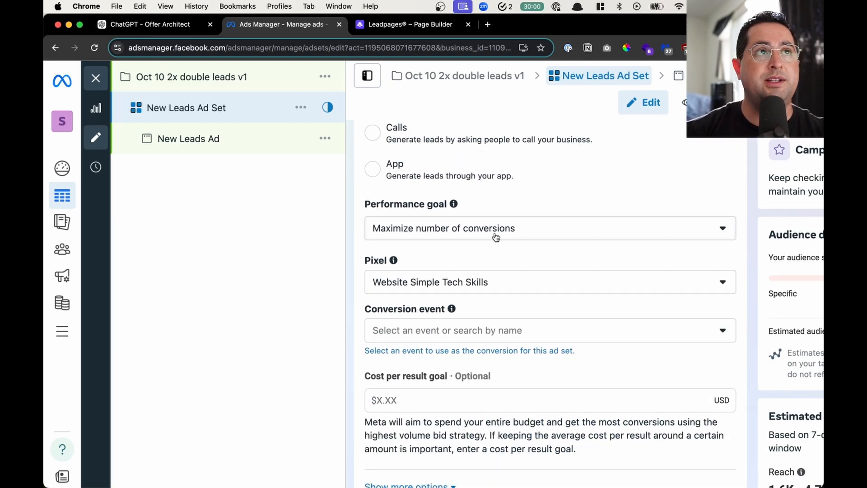
scroll(496, 237, "up", 3)
scroll(496, 237, "down", 2)
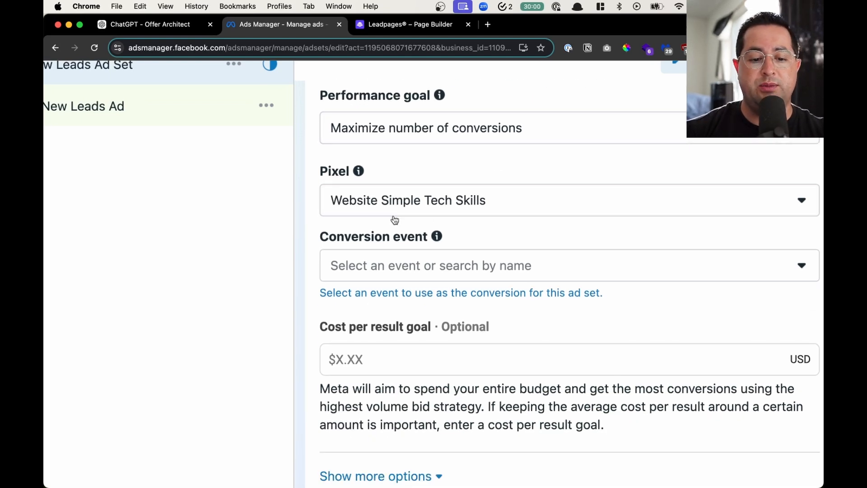
scroll(479, 205, "down", 2)
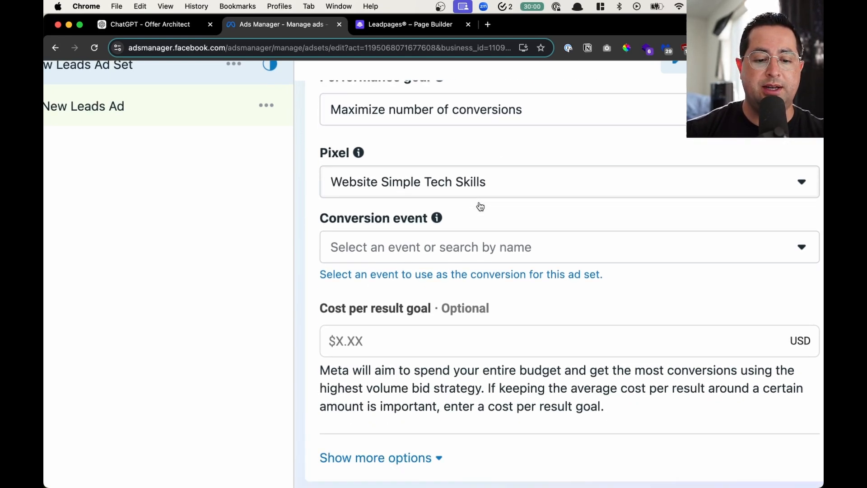
left_click(481, 243)
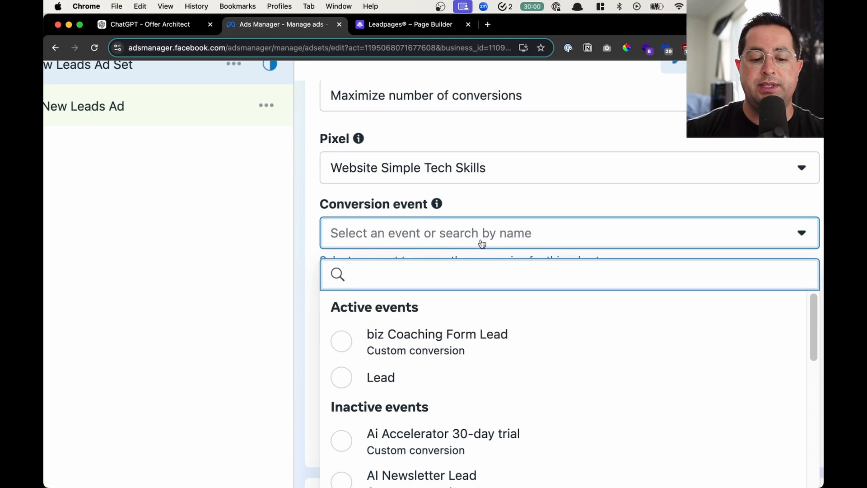
left_click(409, 378)
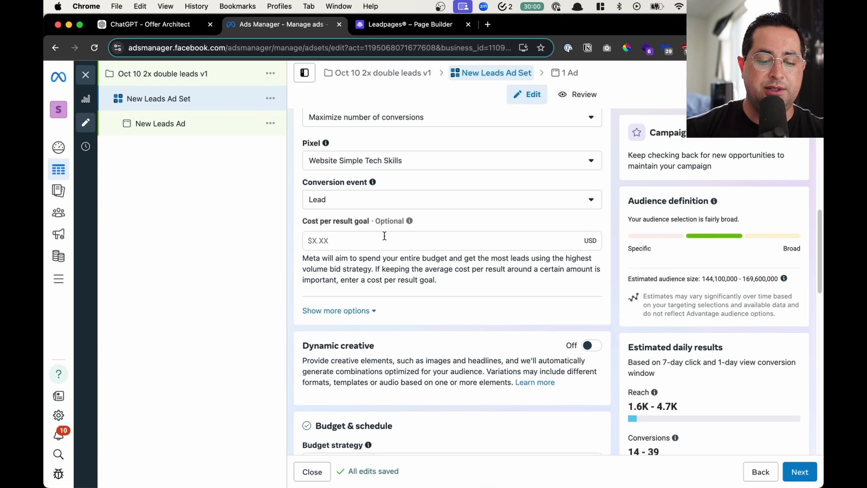
Keep the $20.00 daily budget and give the ad set's schedule an end date of Oct 26, 2024.
scroll(383, 236, "down", 5)
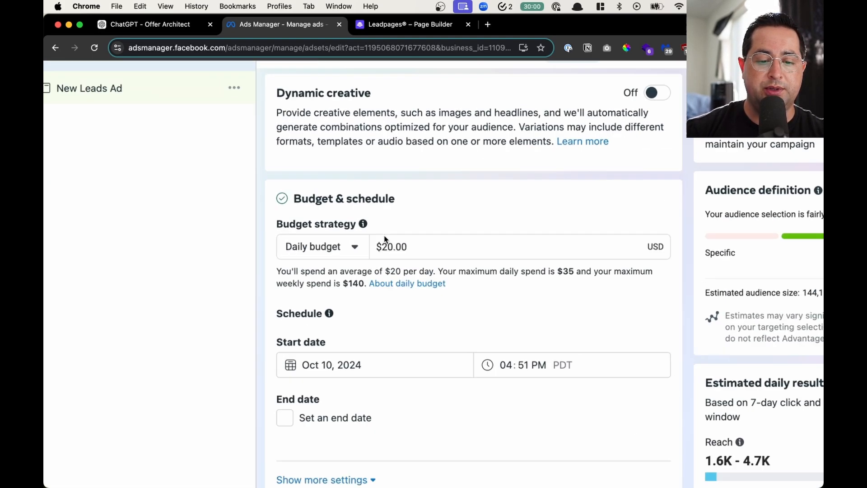
scroll(384, 240, "up", 4)
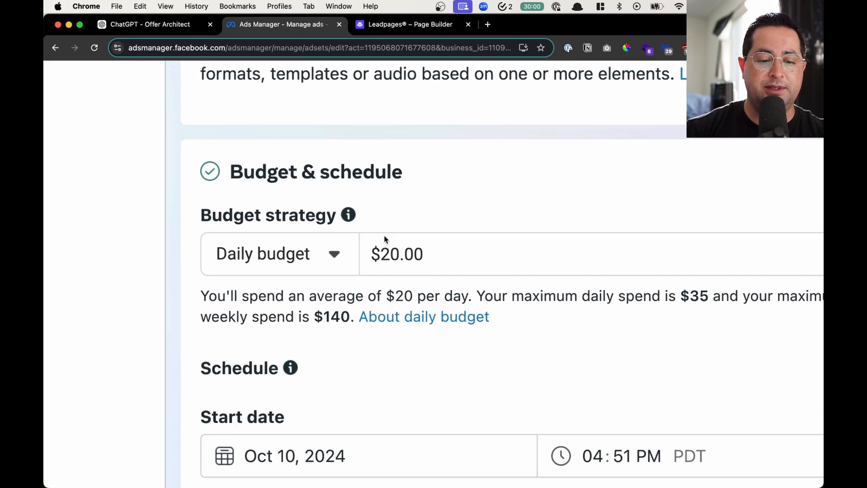
scroll(384, 239, "down", 2)
scroll(384, 240, "down", 2)
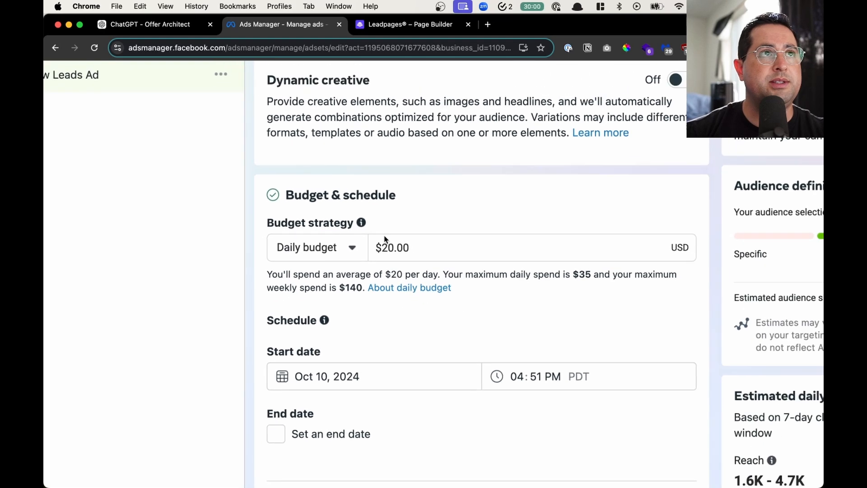
scroll(384, 240, "down", 3)
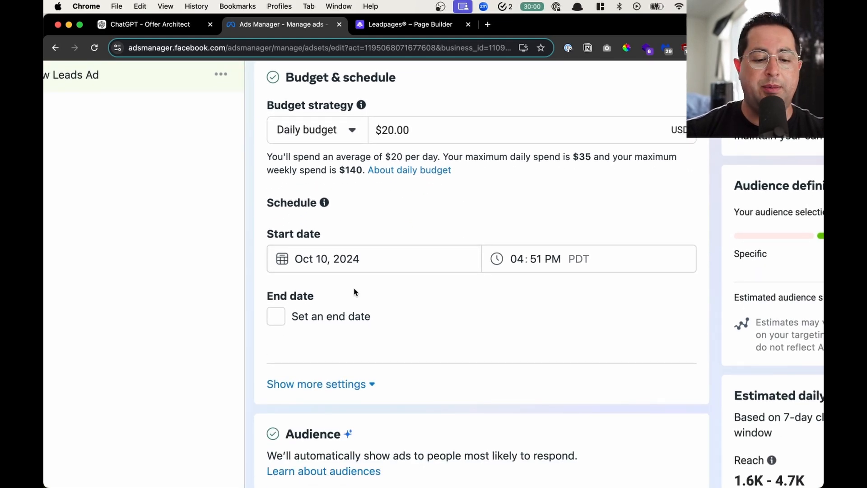
left_click(332, 319)
left_click(338, 351)
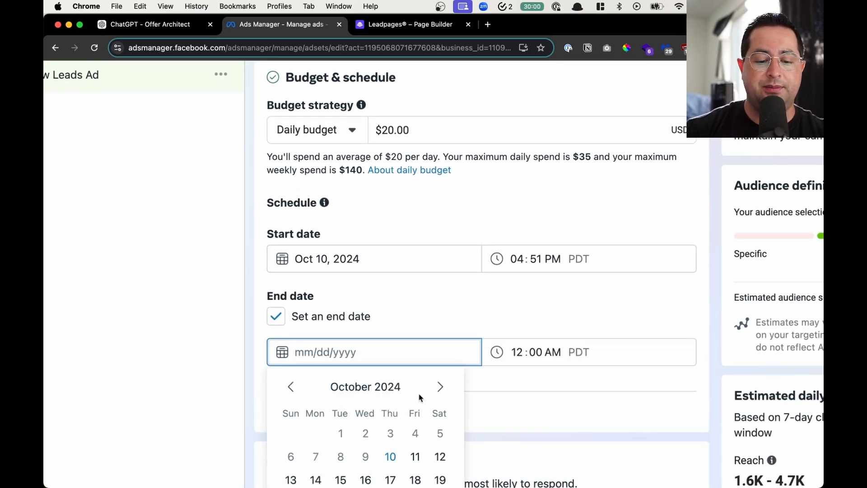
scroll(419, 397, "down", 3)
left_click(440, 396)
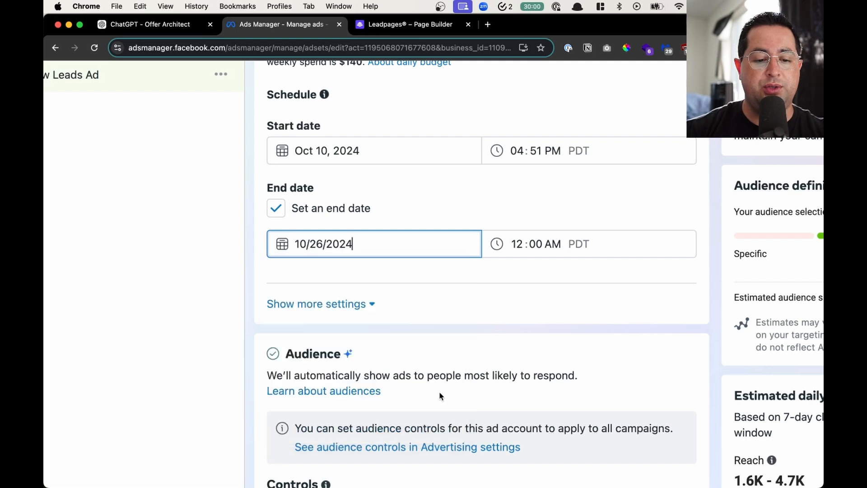
left_click(461, 284)
Edit the audience's location controls, replacing the United States with the state of California.
scroll(460, 285, "down", 3)
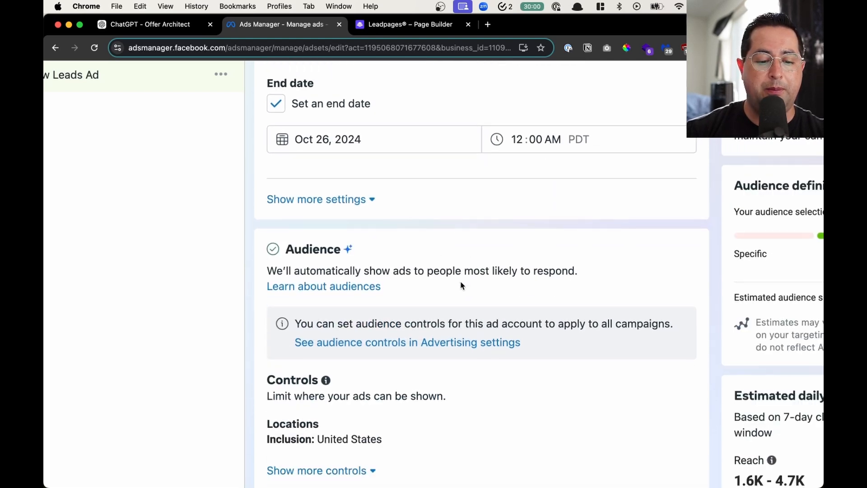
scroll(461, 284, "down", 3)
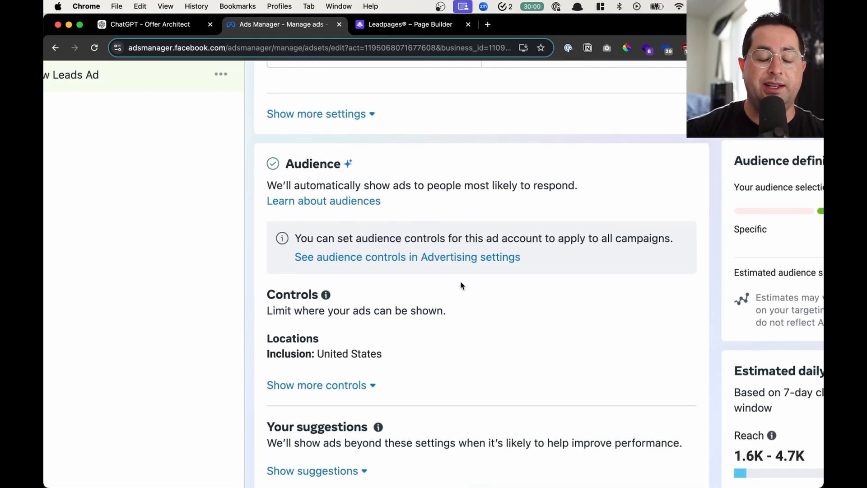
scroll(460, 284, "down", 2)
scroll(461, 286, "down", 4)
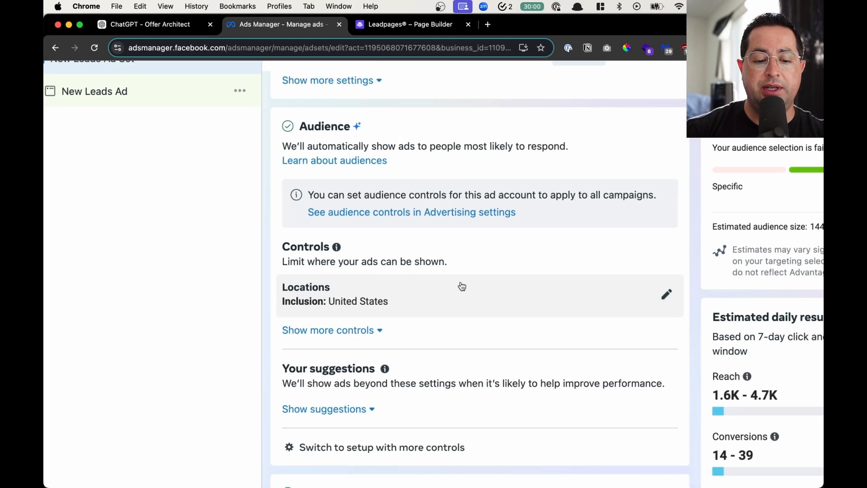
scroll(462, 286, "down", 1)
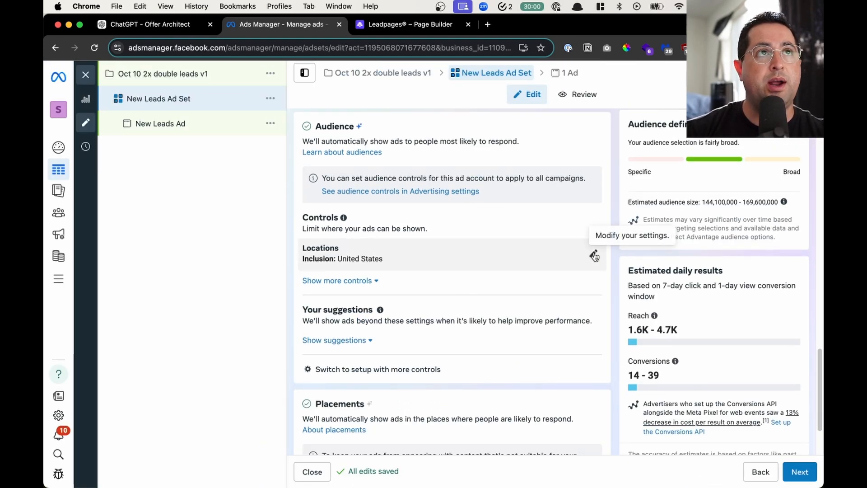
left_click(594, 255)
scroll(591, 255, "down", 2)
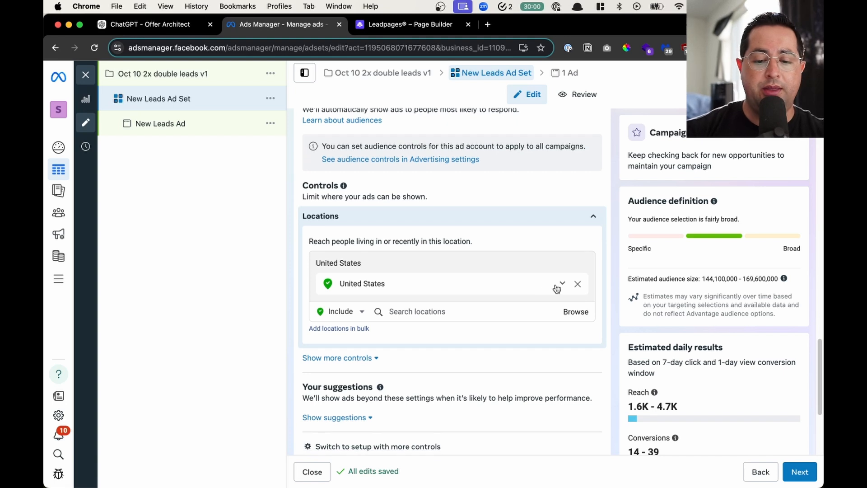
left_click(431, 302)
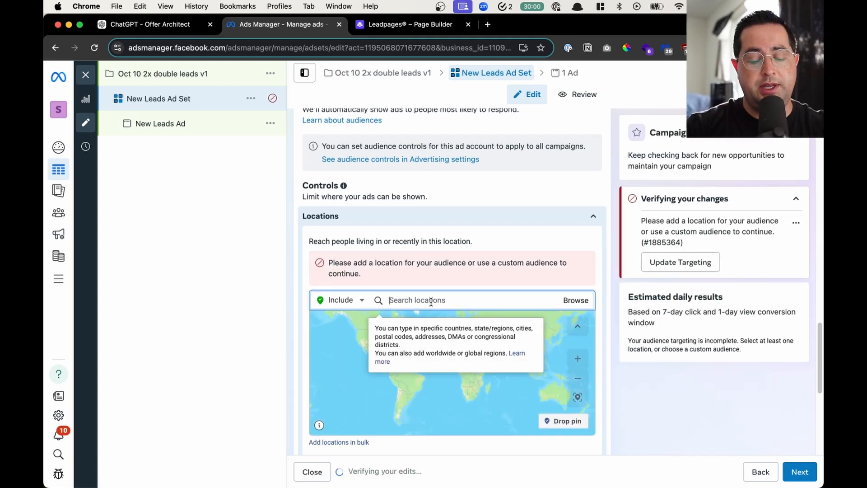
type("califo")
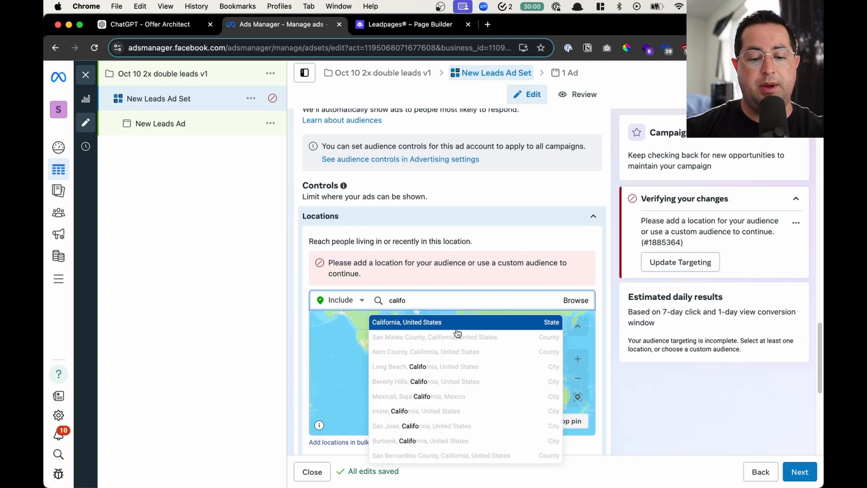
left_click(452, 322)
Add Texas, Florida and the city of New York, New York to the included audience locations.
type("texas")
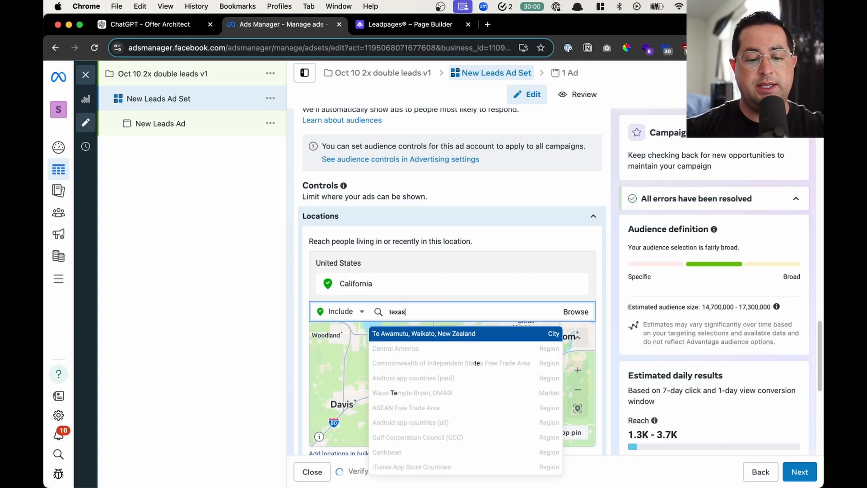
left_click(420, 331)
type("flo")
left_click(404, 353)
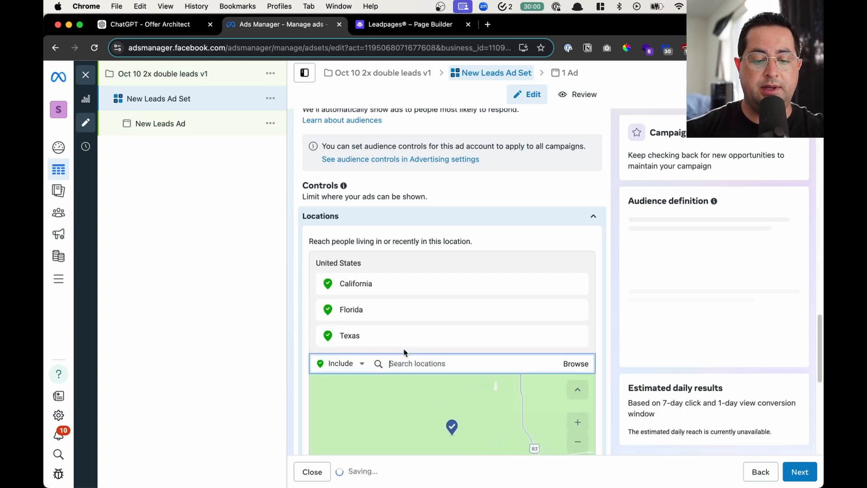
type("new york")
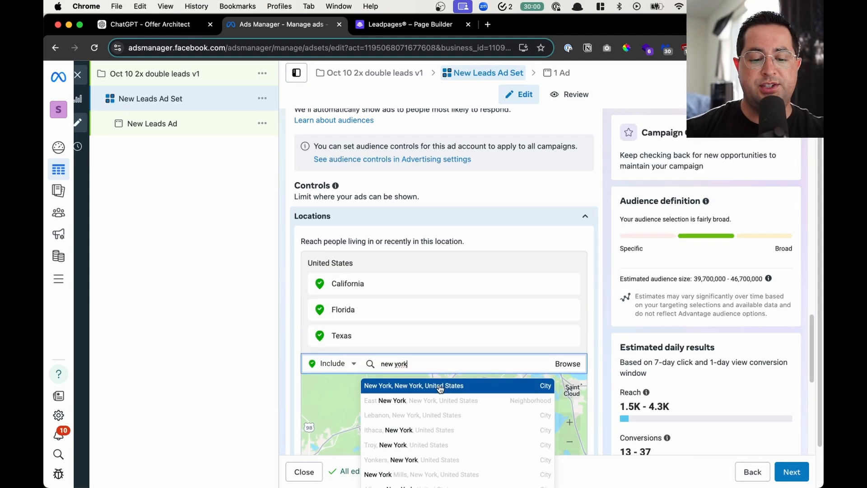
left_click(439, 384)
scroll(489, 342, "down", 3)
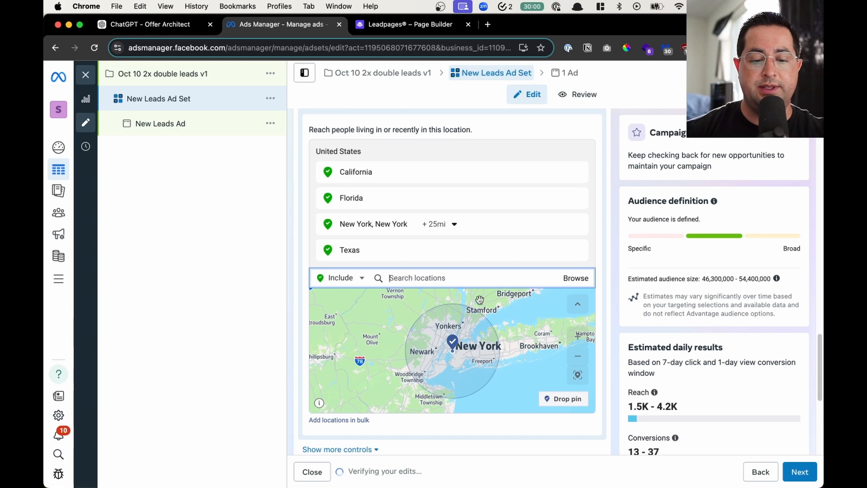
Reduce the targeting radius around New York, New York to 10 miles.
left_click(463, 224)
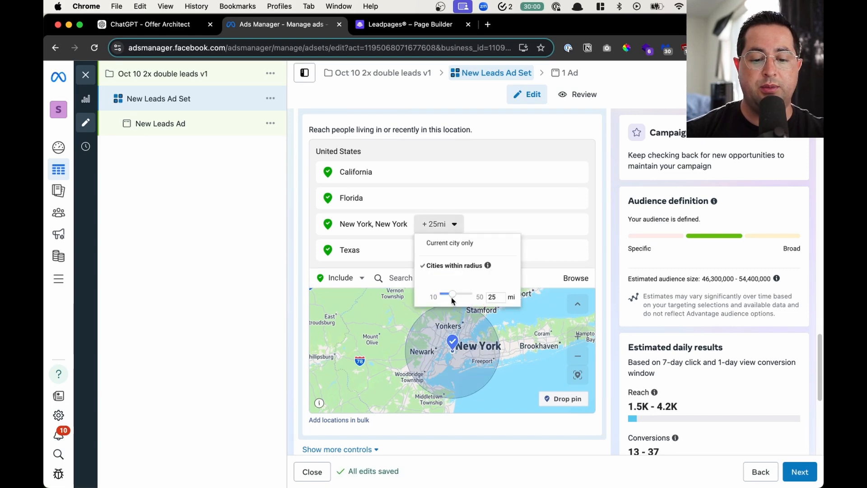
left_click_drag(453, 297, 441, 298)
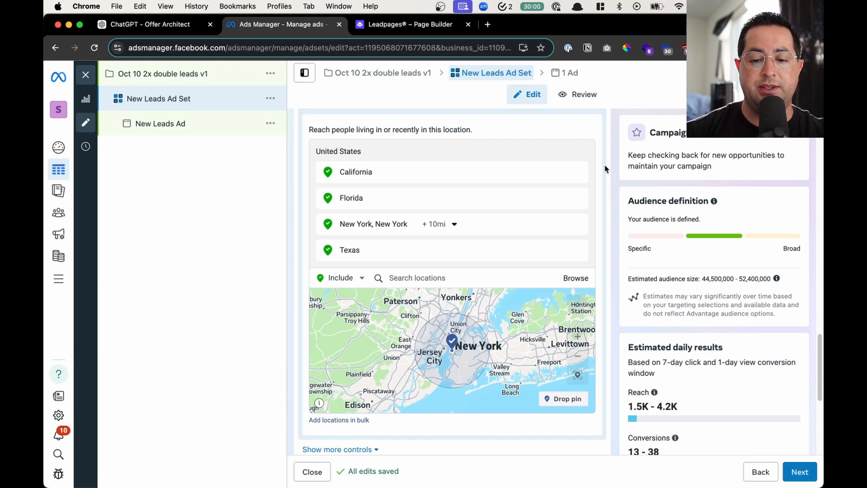
Switch the audience to the setup with more controls instead of staying in the default setup.
scroll(598, 164, "down", 6)
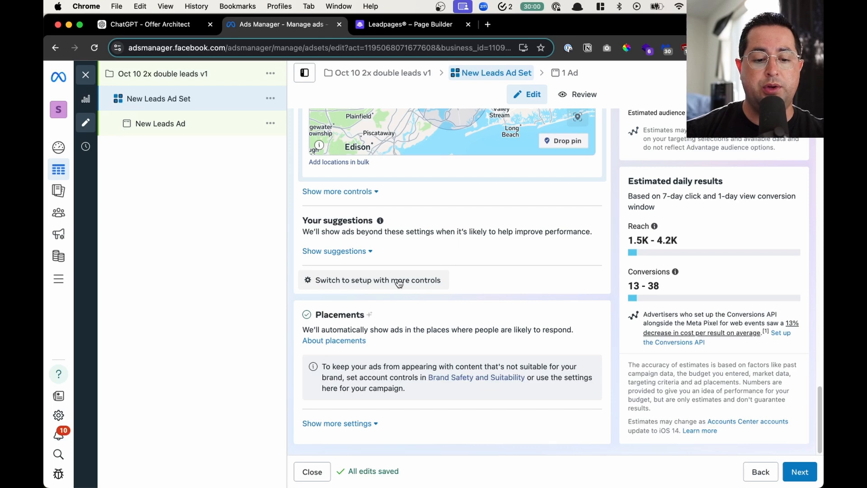
left_click(398, 283)
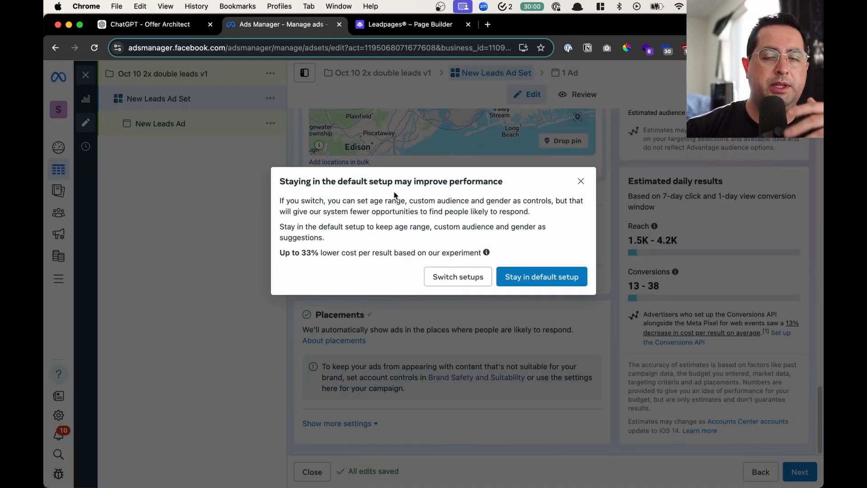
left_click(452, 277)
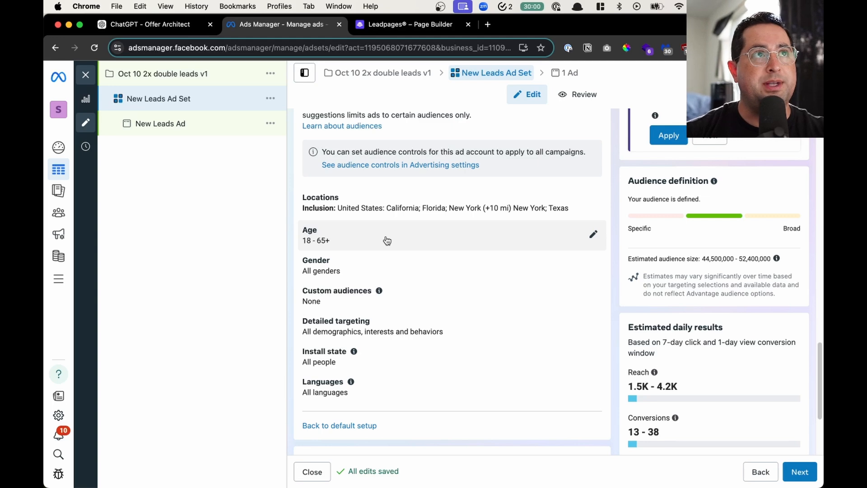
Set the audience's minimum age to 25.
scroll(386, 241, "up", 5)
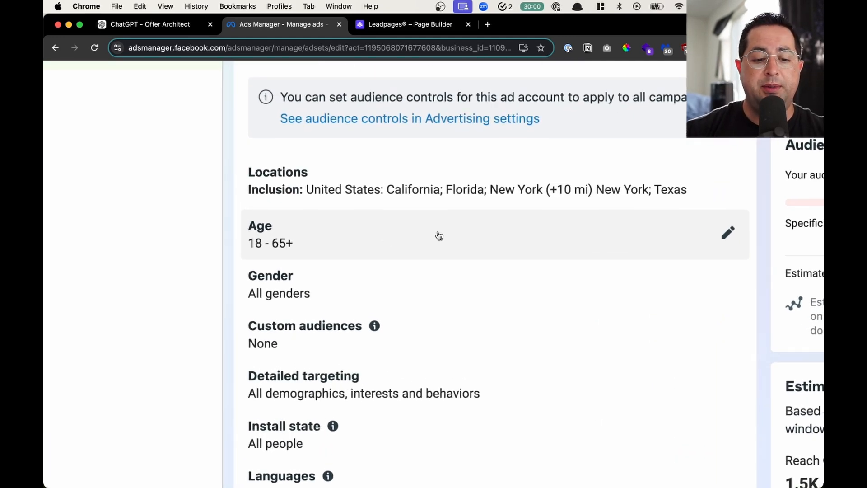
left_click(727, 234)
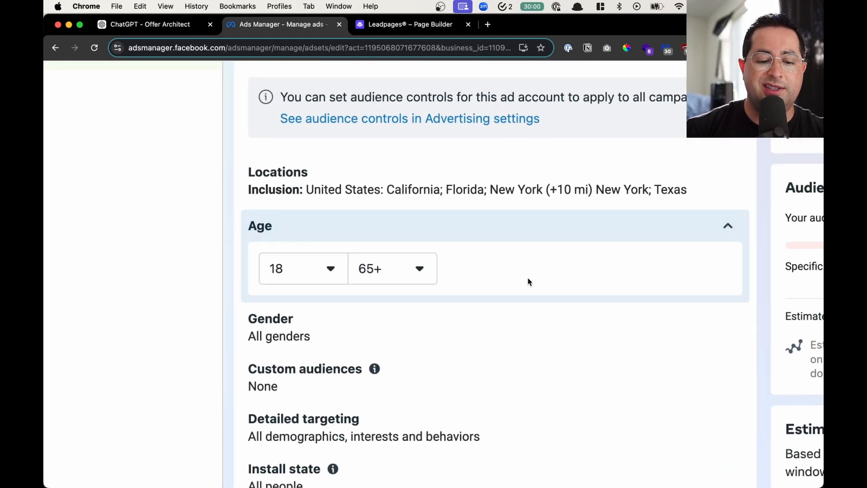
left_click(349, 277)
left_click(313, 236)
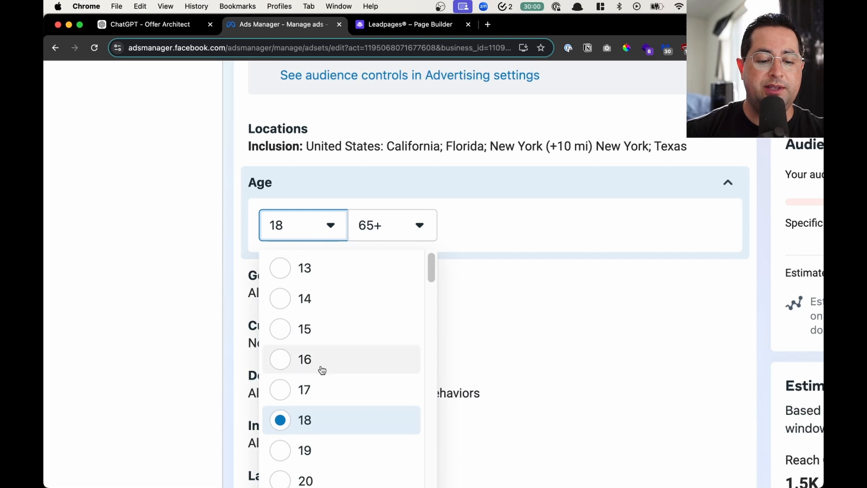
scroll(322, 369, "down", 3)
scroll(352, 276, "down", 4)
left_click(352, 276)
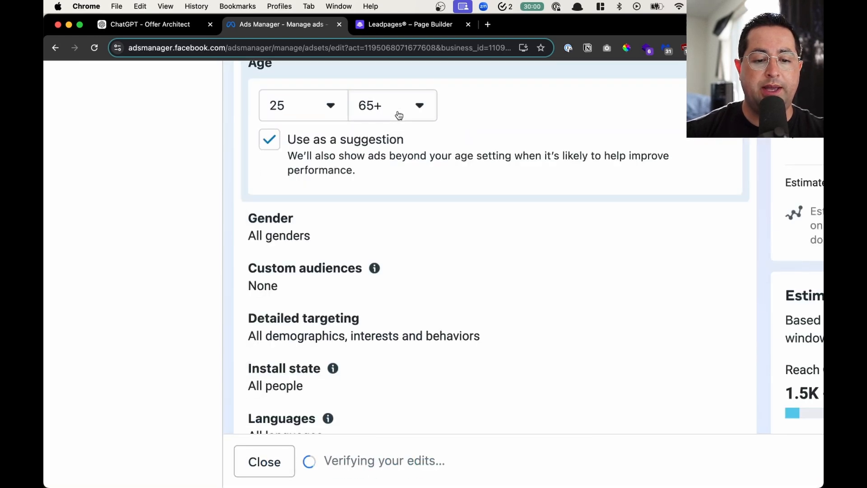
Set the audience's maximum age to 54 and stop using the age range as a suggestion.
left_click(398, 113)
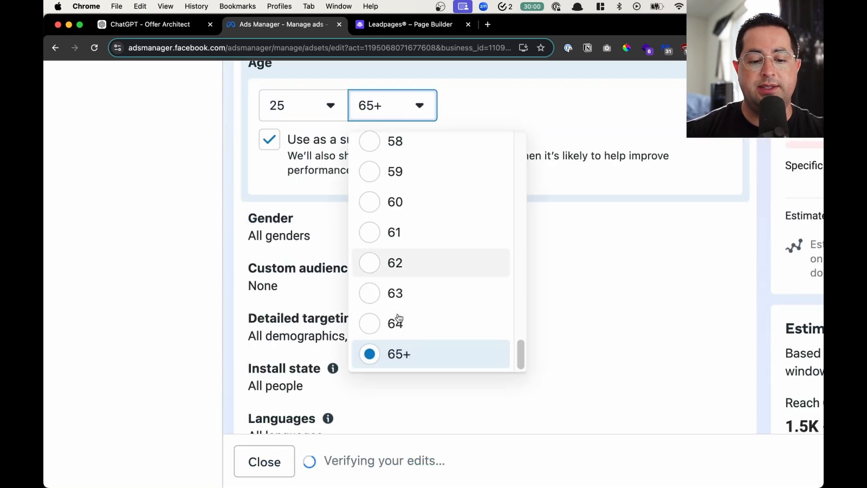
scroll(454, 292, "up", 2)
left_click_drag(523, 462, 501, 411)
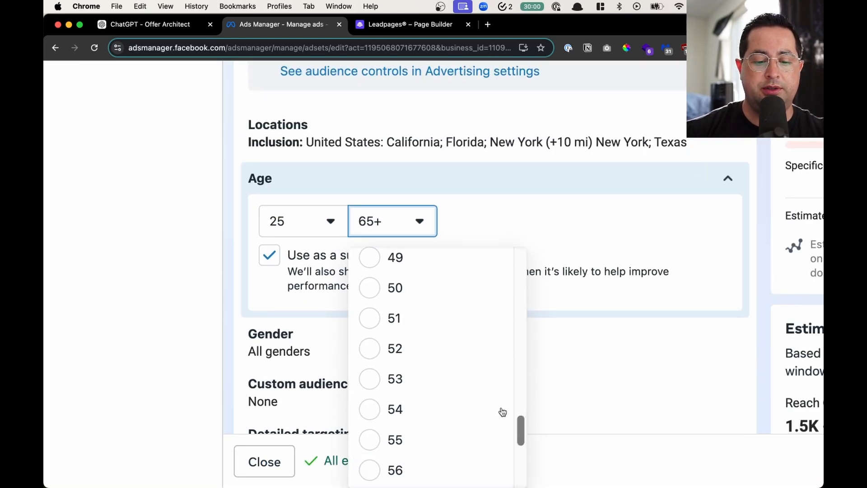
left_click(428, 409)
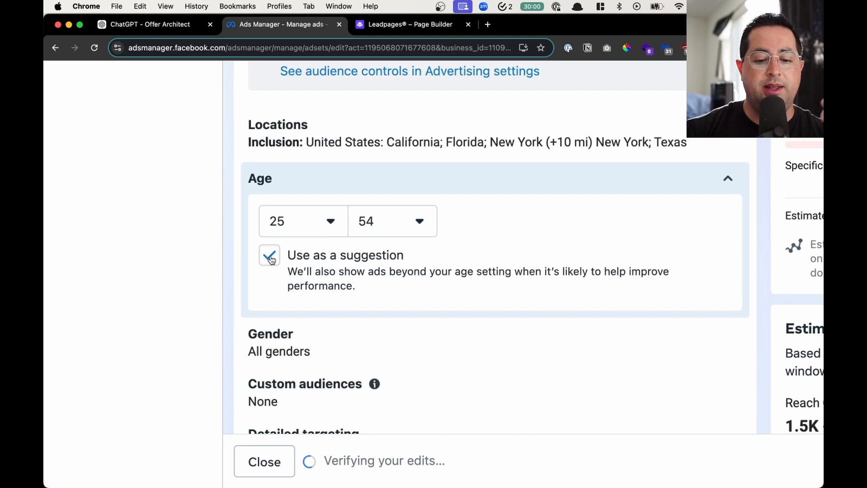
mouse_move(272, 259)
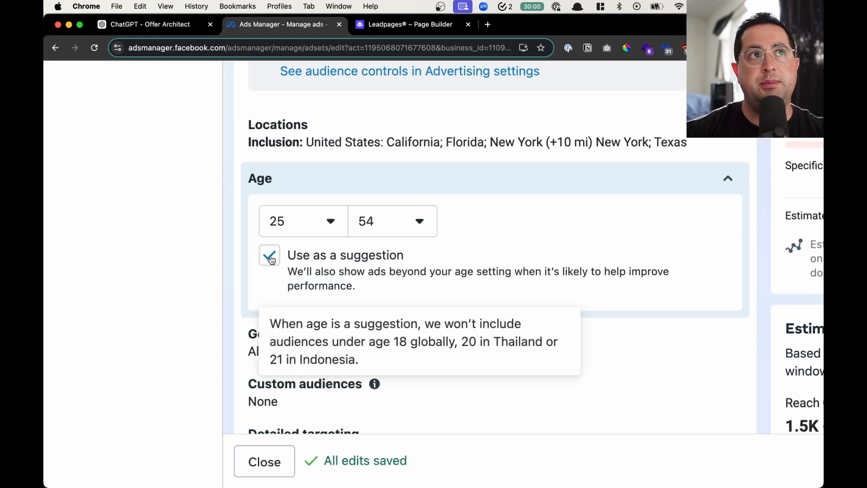
left_click(271, 260)
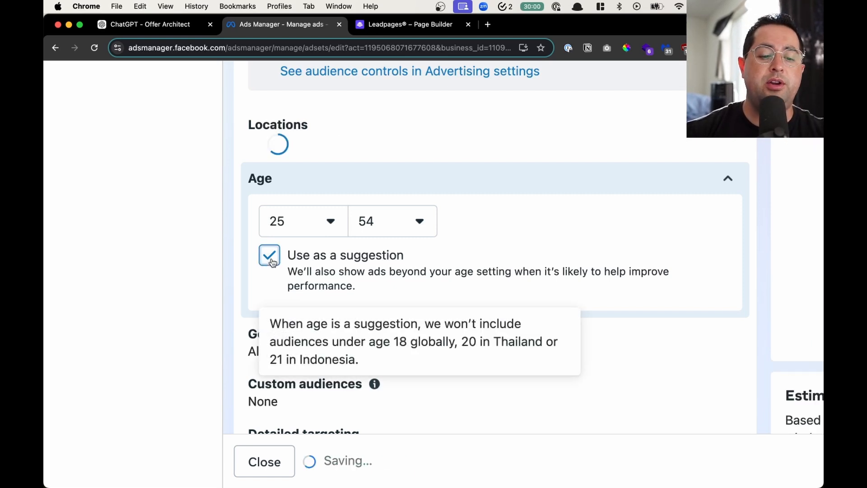
Open the gender options and review the remaining audience settings alongside the audience definition and estimated daily results.
scroll(272, 266, "down", 3)
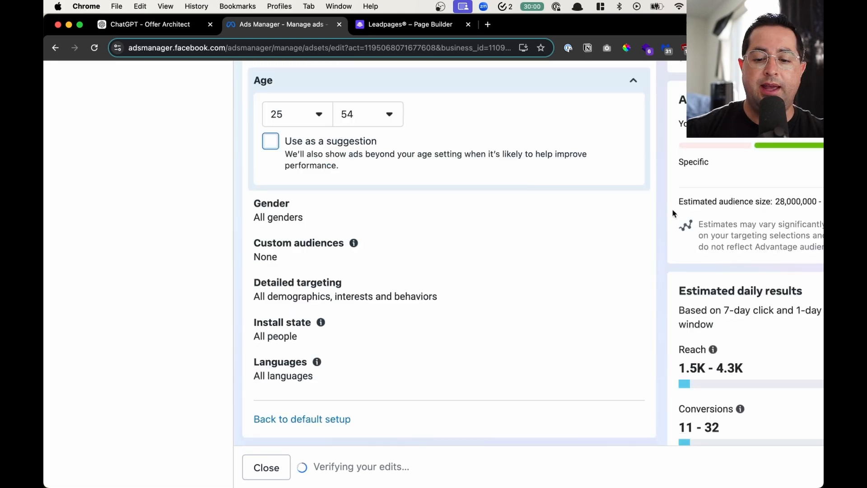
left_click(465, 225)
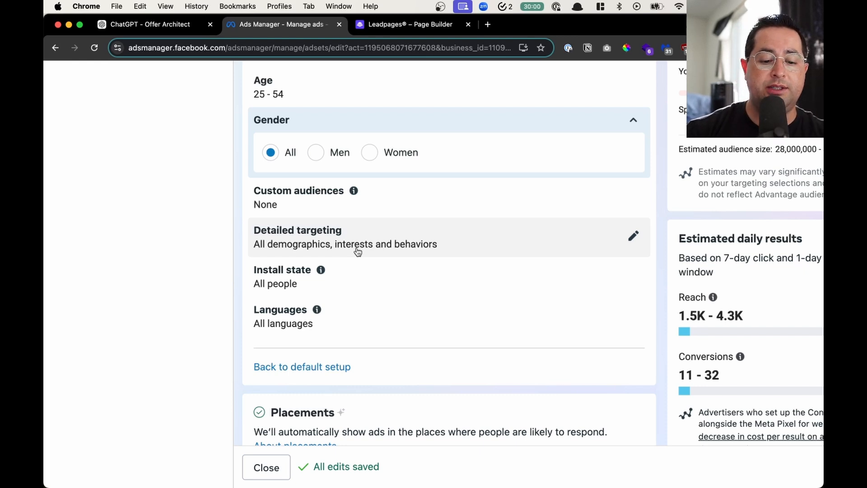
scroll(358, 251, "down", 1)
scroll(358, 252, "right", 3)
scroll(357, 251, "up", 2)
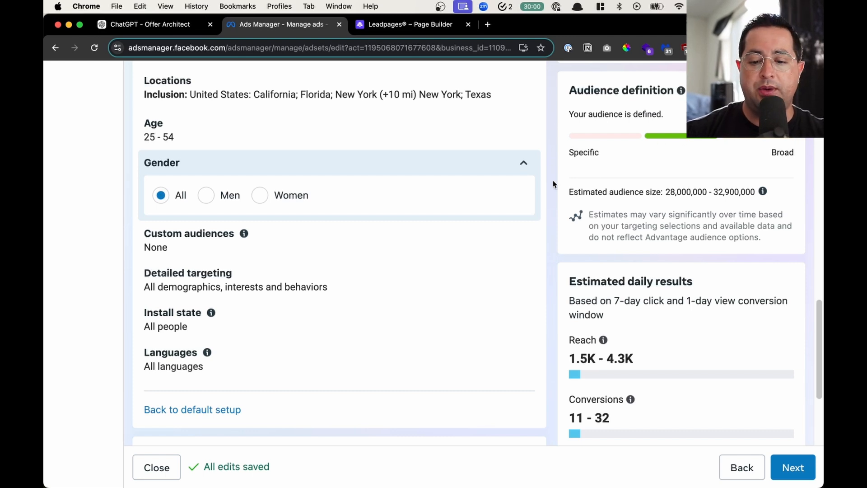
scroll(554, 183, "down", 3)
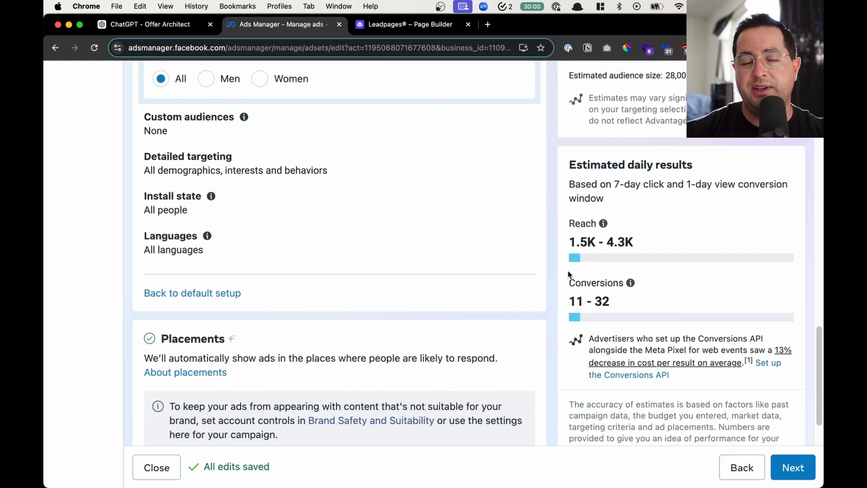
scroll(568, 274, "left", 2)
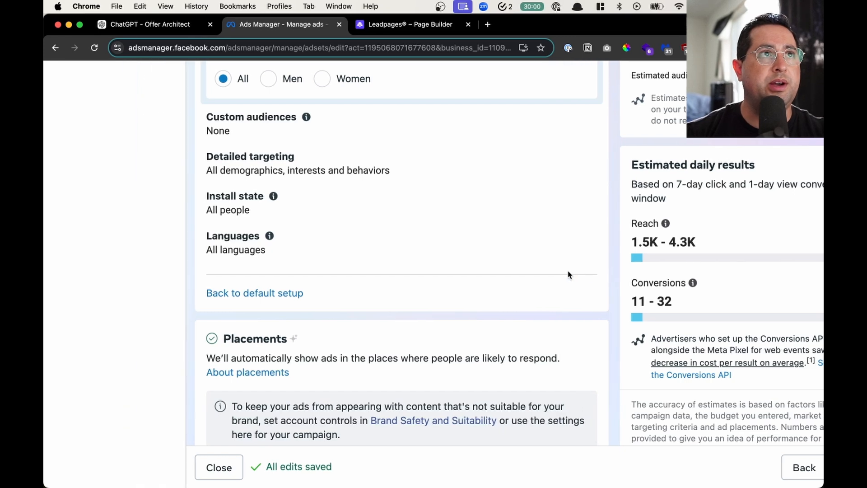
Show the additional placement settings and limit devices to Mobile by excluding Desktop.
scroll(568, 274, "down", 2)
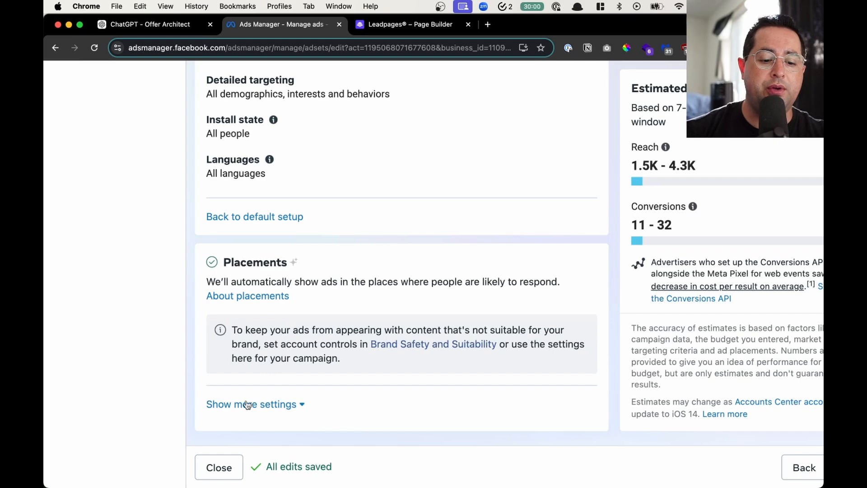
left_click(261, 404)
scroll(395, 366, "down", 3)
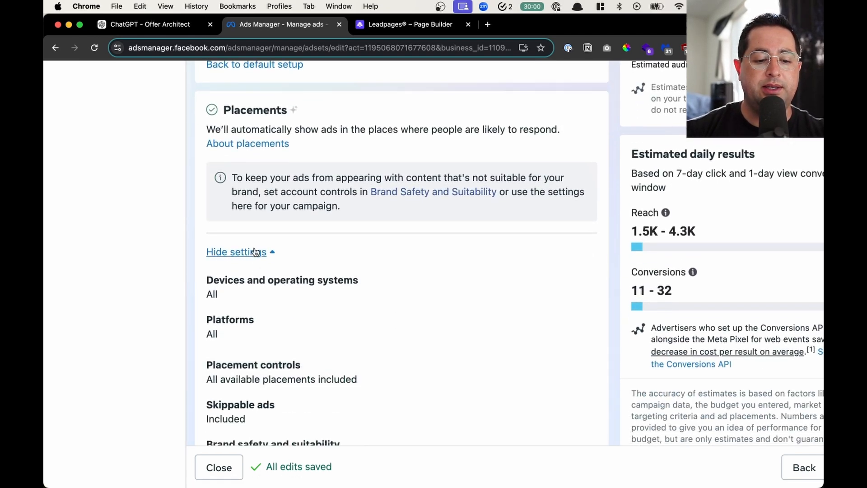
scroll(442, 351, "down", 2)
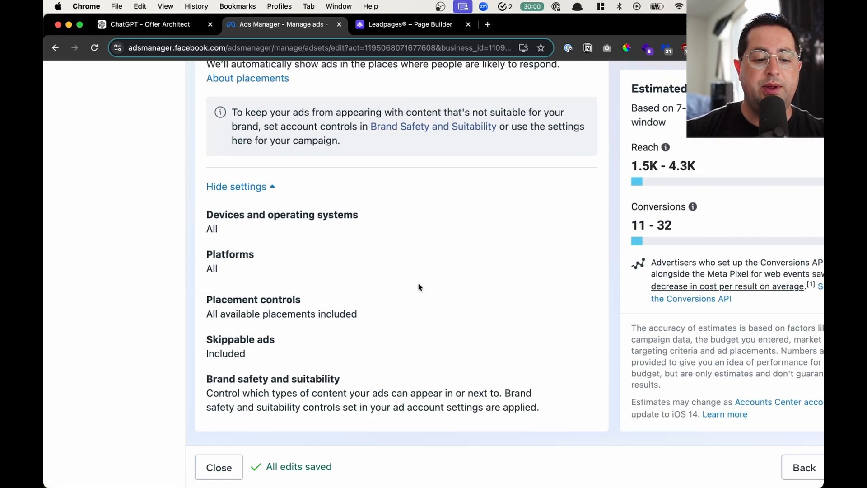
left_click(422, 233)
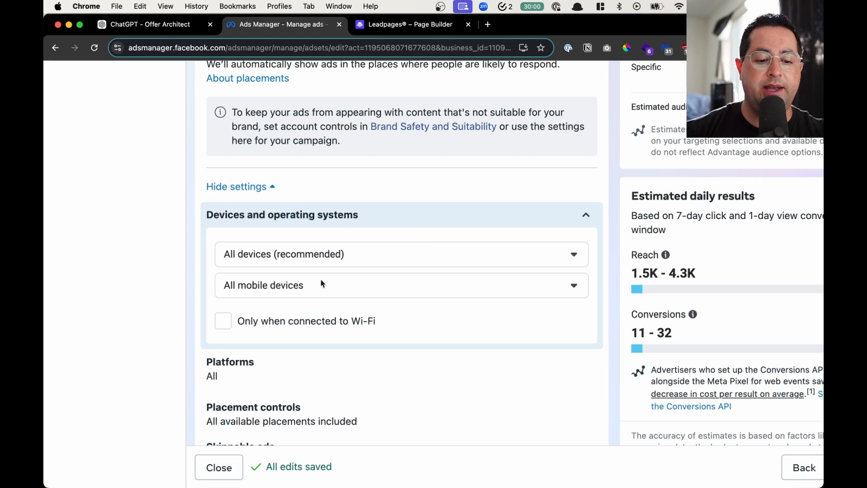
left_click(309, 286)
left_click(310, 255)
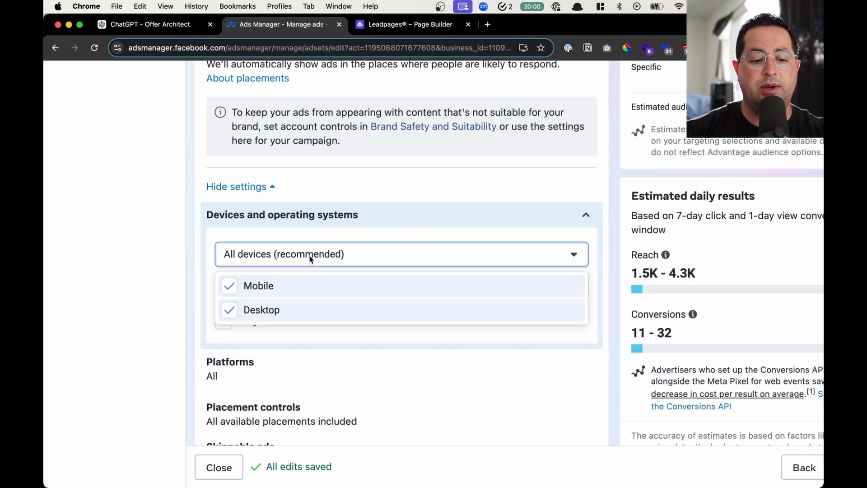
left_click(248, 310)
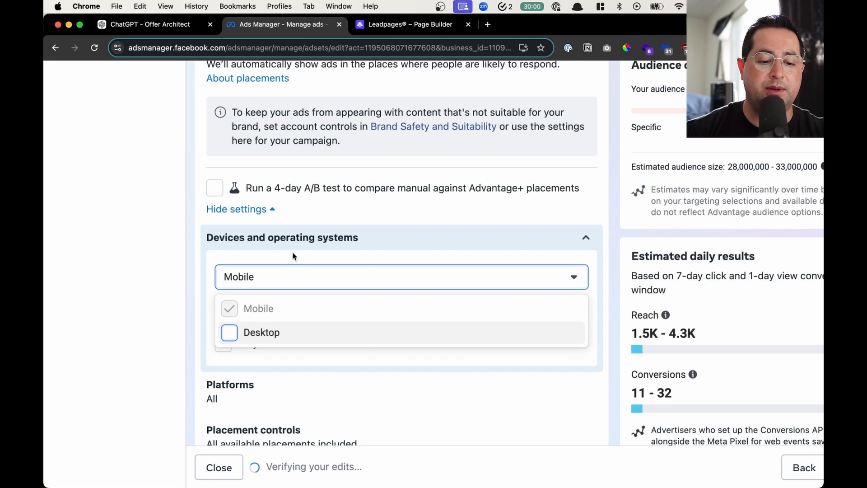
left_click(292, 251)
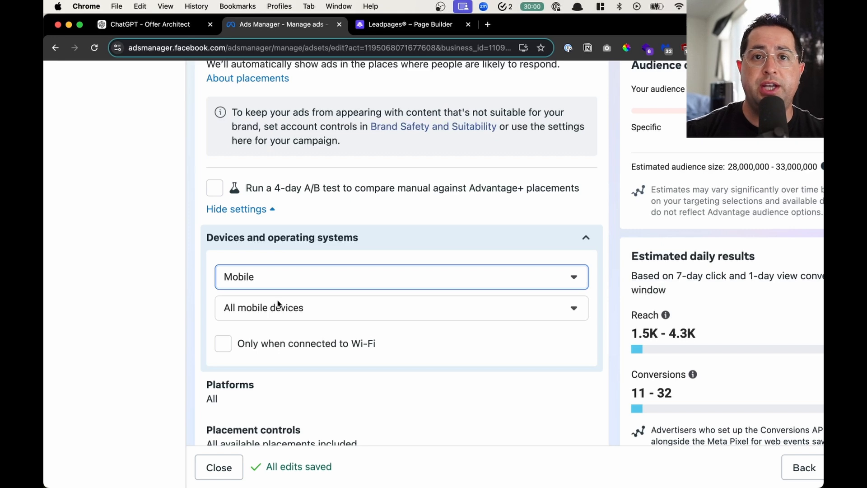
Remove Audience Network and Messenger from the ad set's platforms, keeping Facebook and Instagram.
scroll(278, 303, "down", 2)
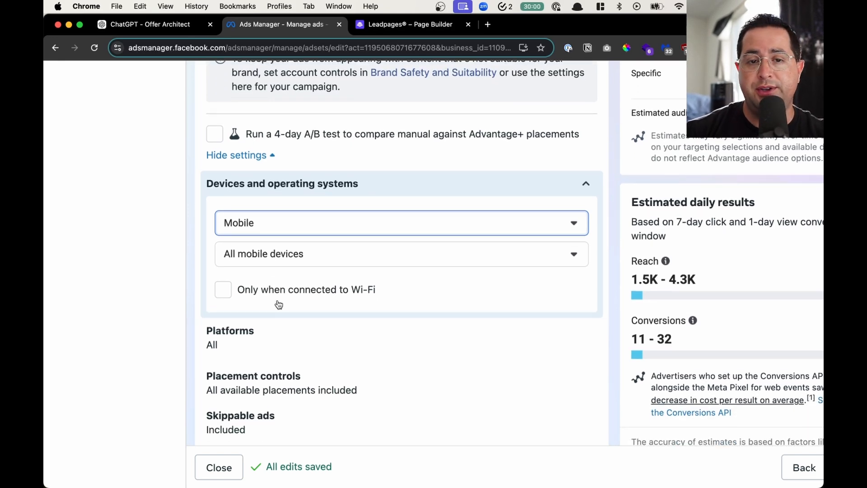
scroll(279, 304, "down", 3)
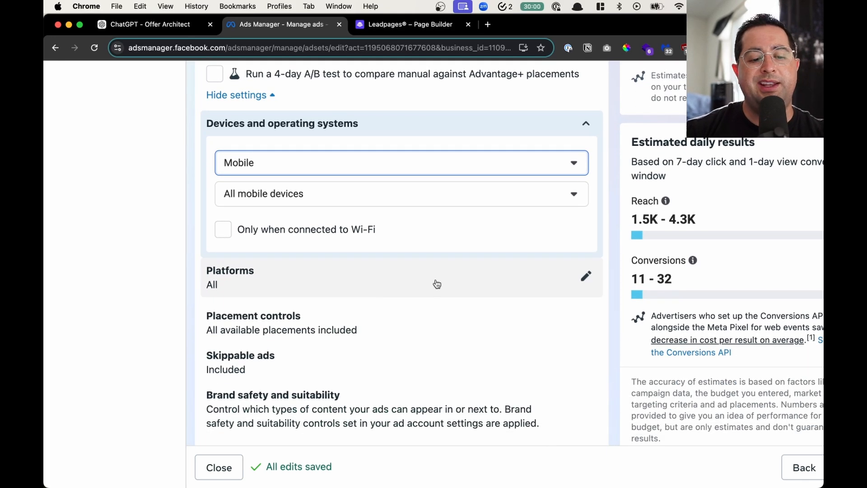
left_click(437, 283)
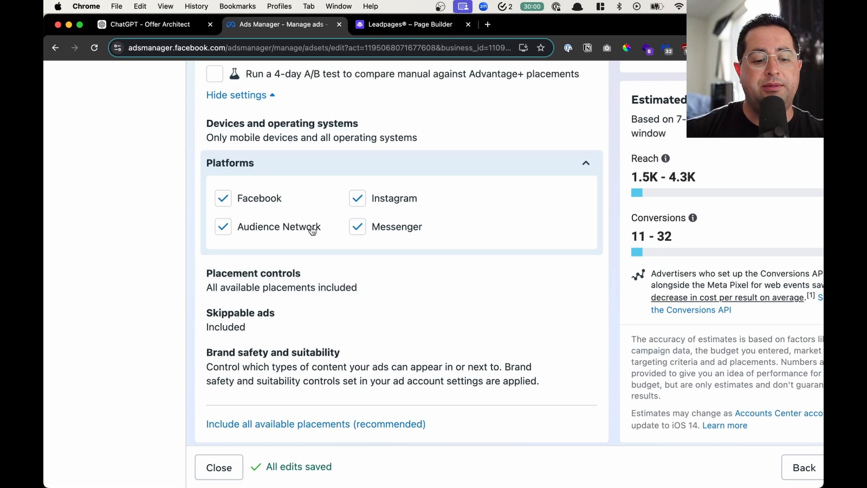
left_click(217, 230)
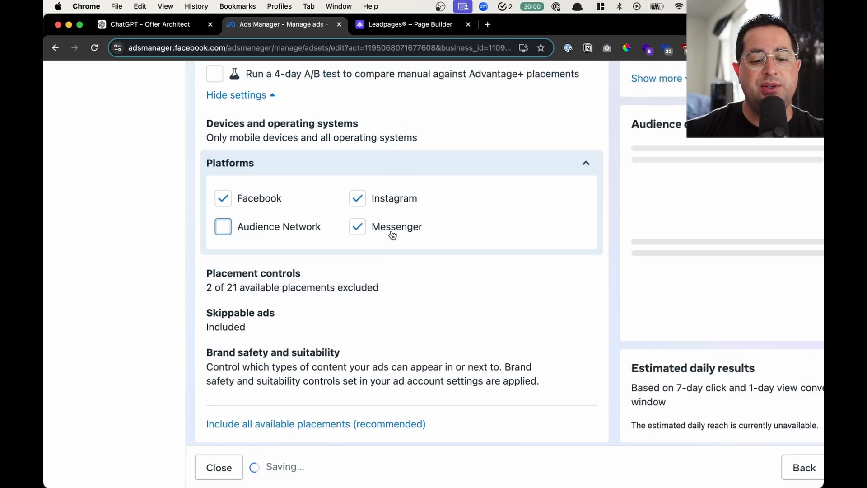
left_click(357, 226)
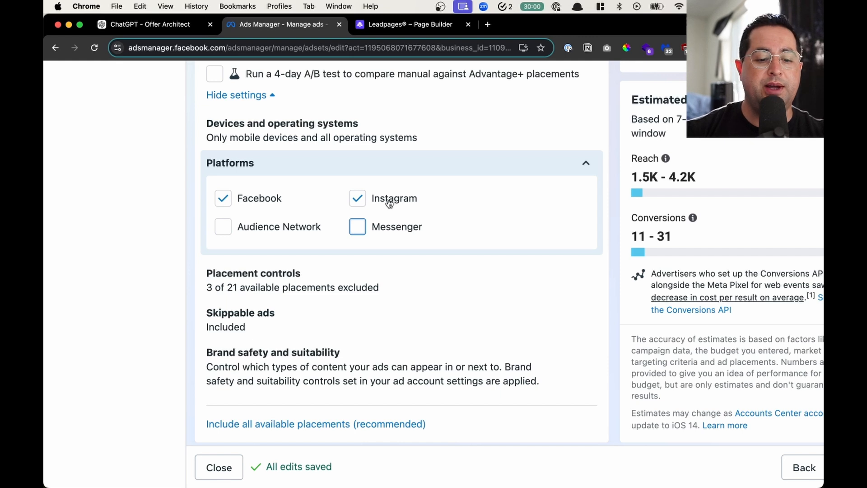
Open the placement controls for editing and exclude the whole Search results group, covering both Facebook and Instagram search results.
scroll(389, 204, "down", 1)
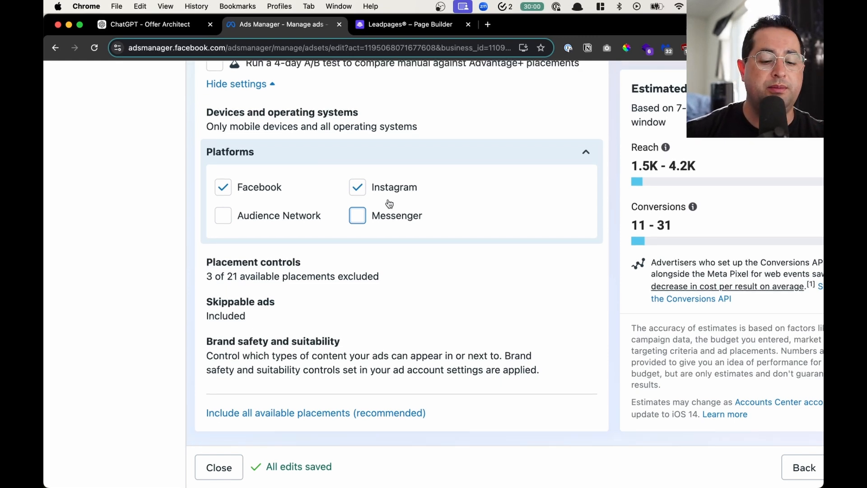
left_click(585, 270)
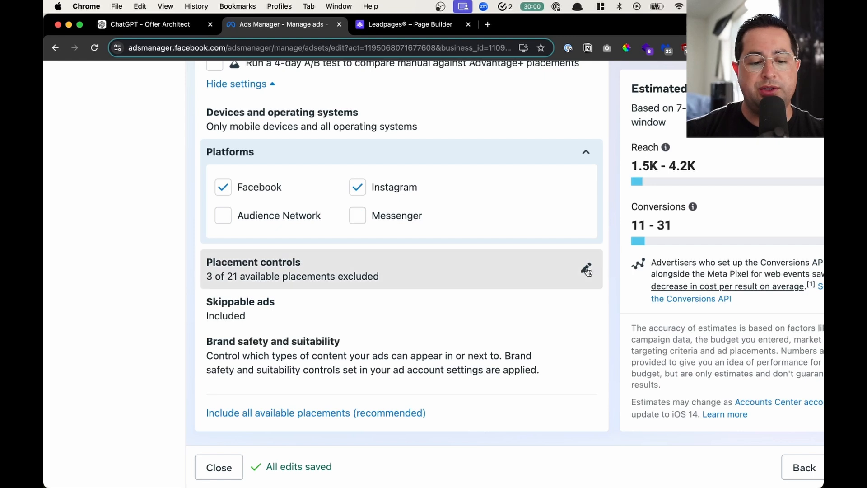
scroll(431, 268, "down", 5)
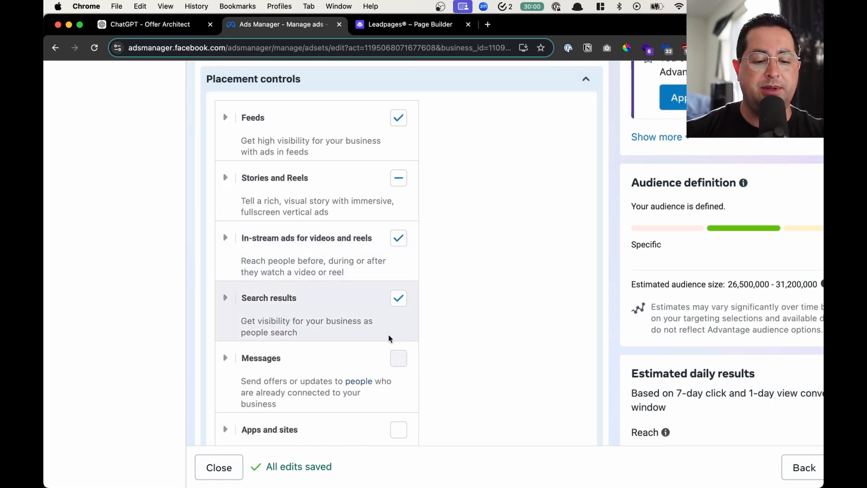
left_click(232, 299)
scroll(226, 304, "down", 3)
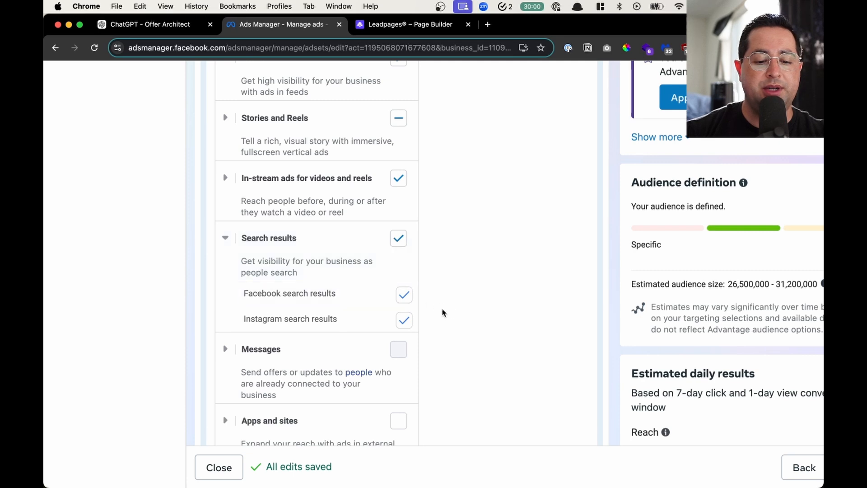
left_click(398, 238)
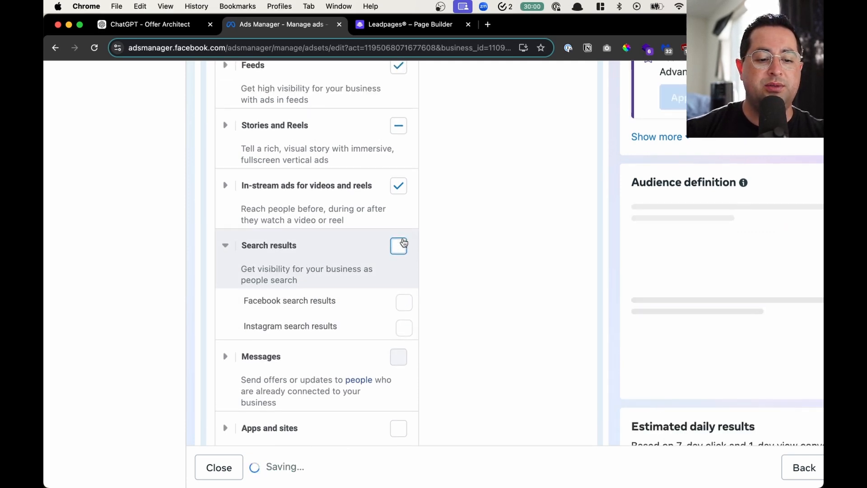
Expand the Stories and Reels placements and exclude Instagram profile reels.
scroll(404, 242, "up", 3)
left_click(221, 231)
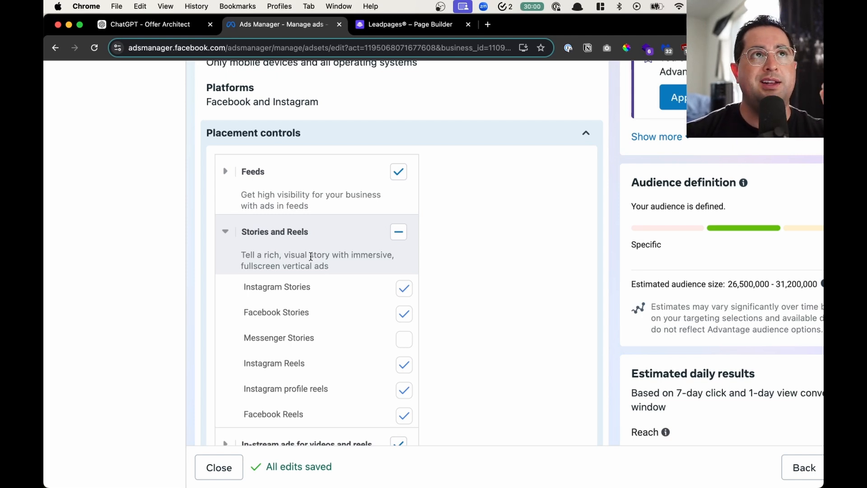
scroll(381, 223, "down", 2)
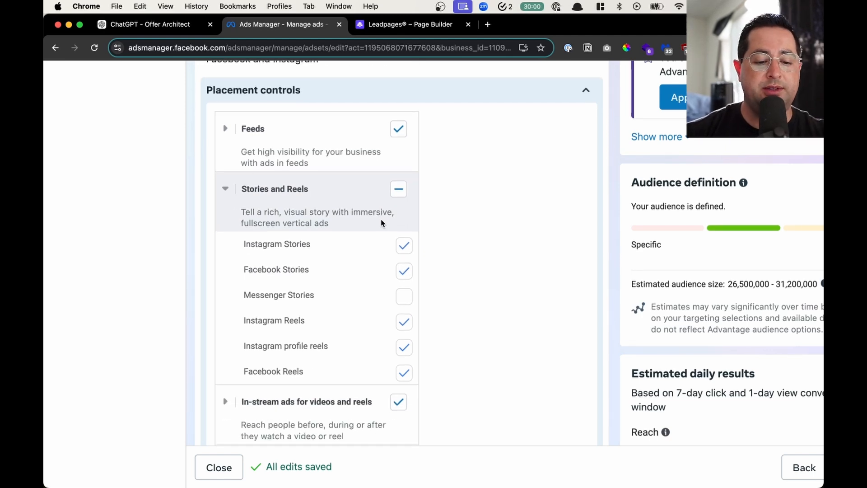
scroll(381, 223, "down", 1)
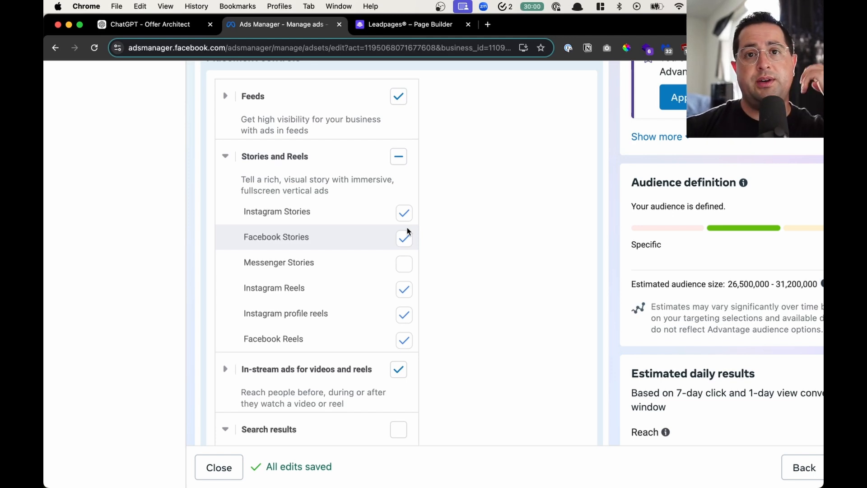
scroll(407, 238, "down", 1)
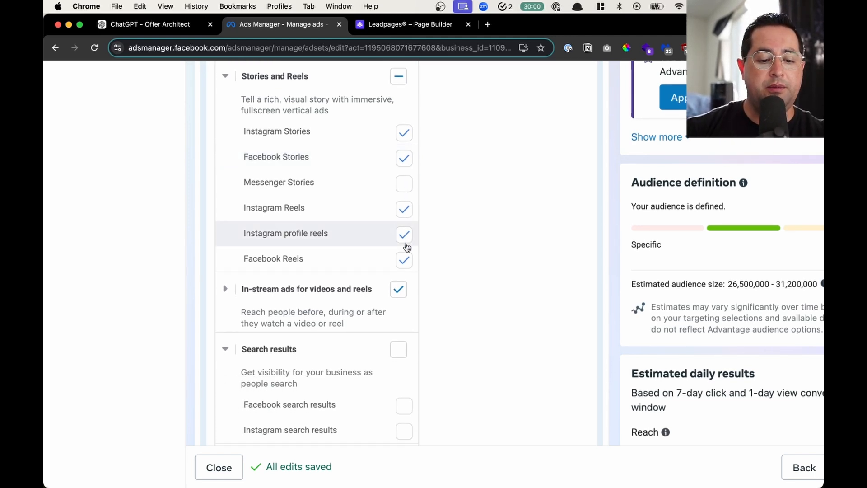
scroll(361, 332, "up", 1)
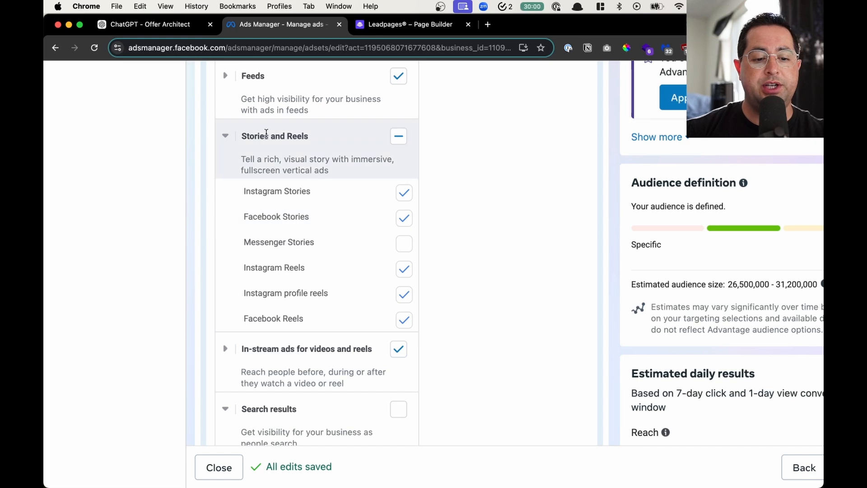
left_click(404, 294)
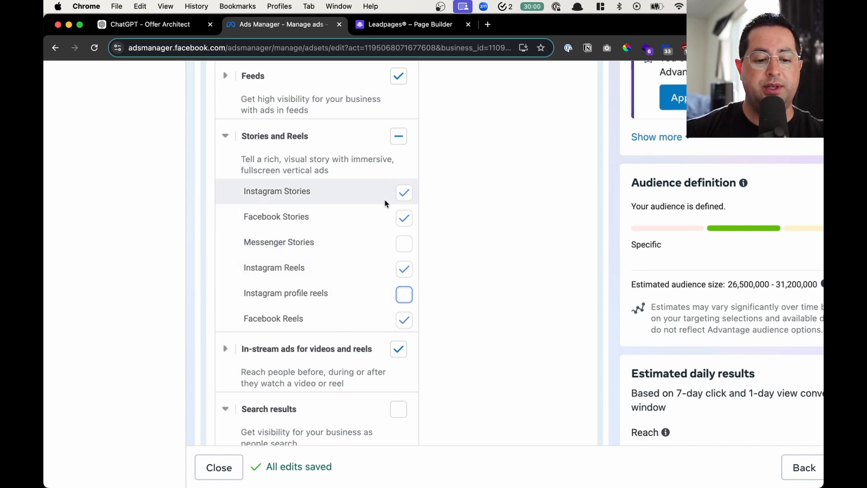
left_click(404, 192)
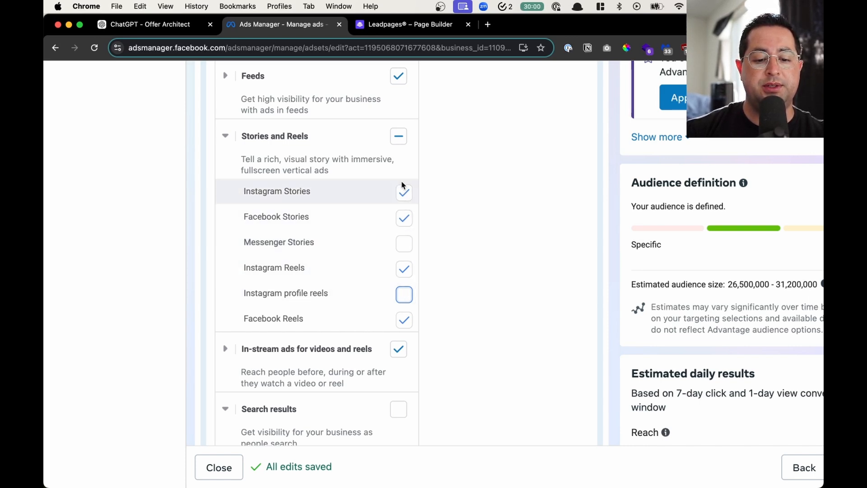
Review the individual Stories and Reels placements alongside the neighbouring Feeds, in-stream and search groups.
scroll(403, 221, "up", 4)
scroll(403, 220, "down", 3)
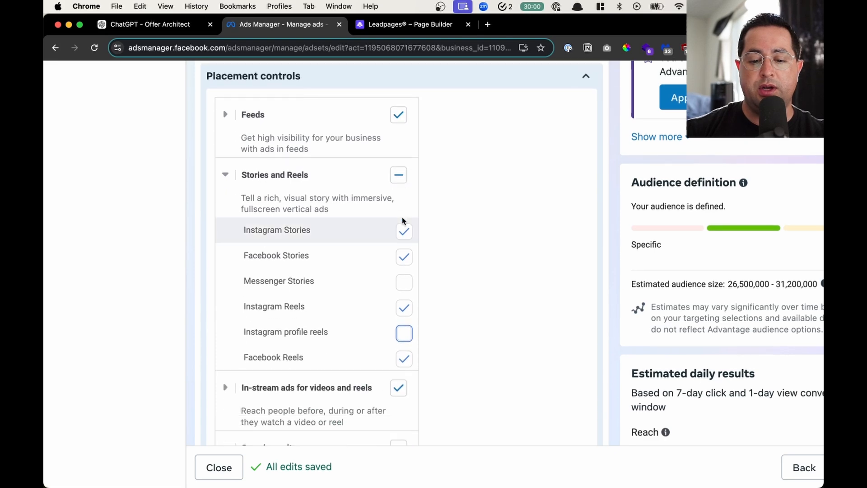
scroll(404, 221, "down", 3)
scroll(565, 244, "down", 5)
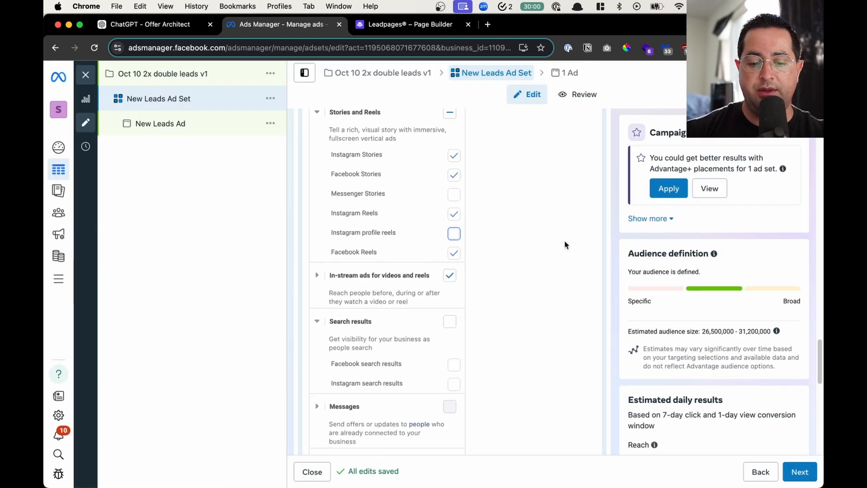
scroll(564, 244, "up", 2)
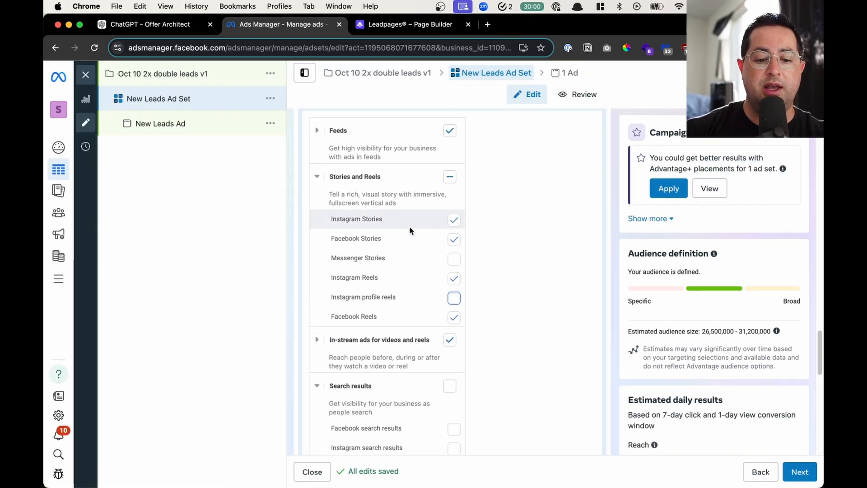
scroll(410, 231, "up", 4)
scroll(410, 231, "up", 1)
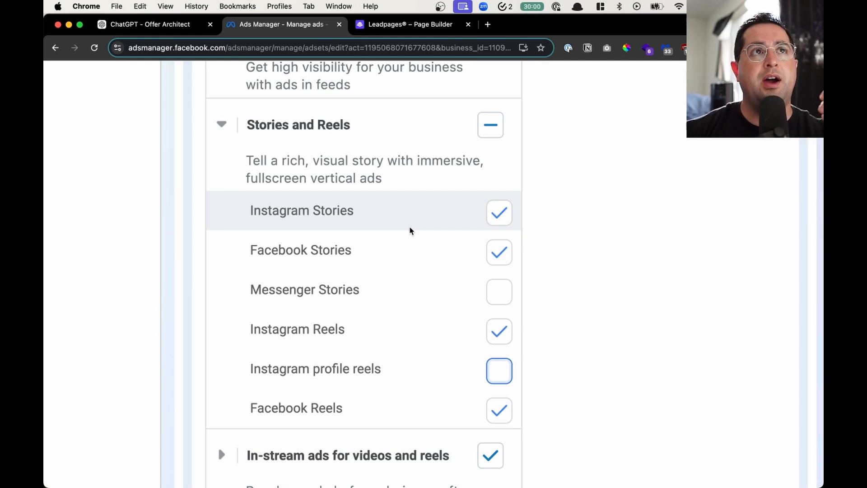
scroll(409, 230, "up", 3)
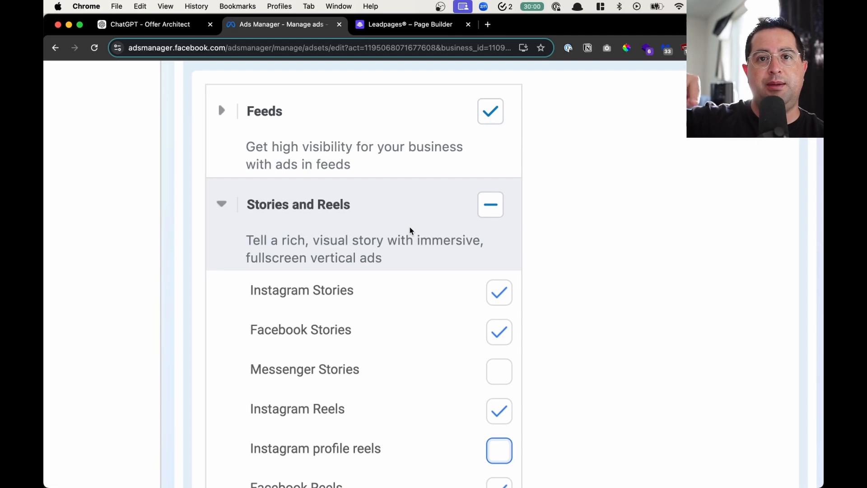
scroll(409, 230, "up", 3)
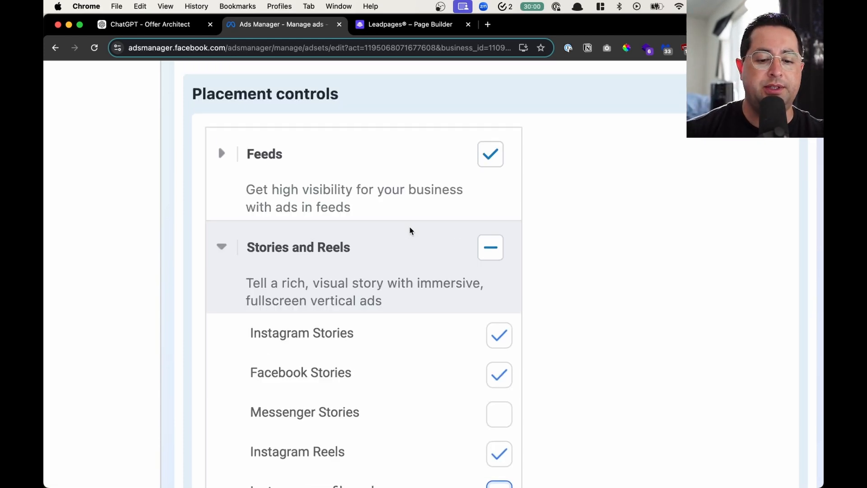
scroll(409, 230, "down", 2)
scroll(409, 230, "down", 3)
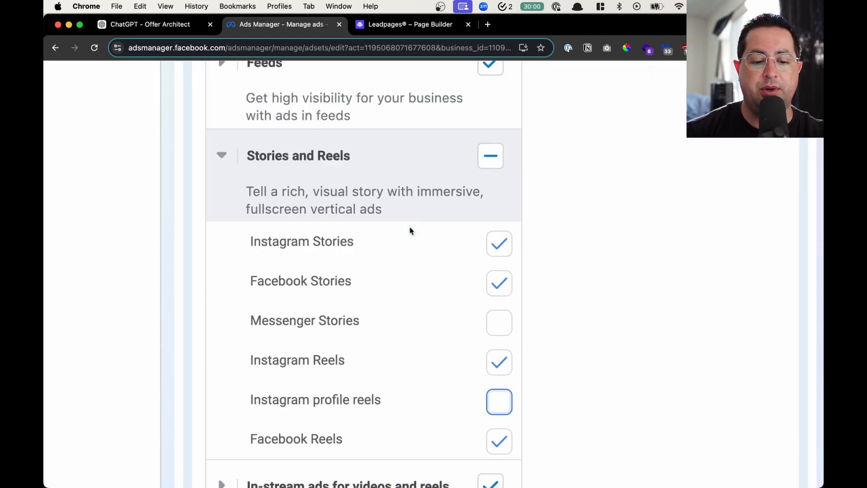
scroll(408, 229, "up", 1)
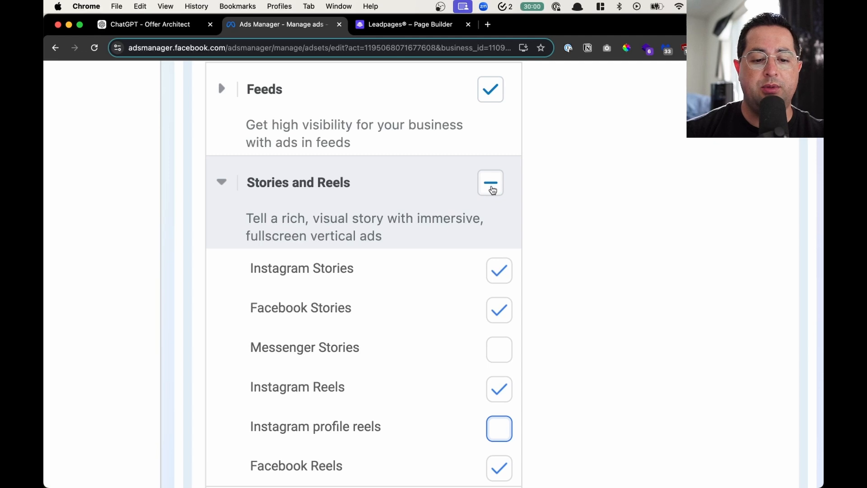
Exclude every placement in the Stories and Reels group, then collapse the group.
left_click(490, 183)
left_click(490, 183)
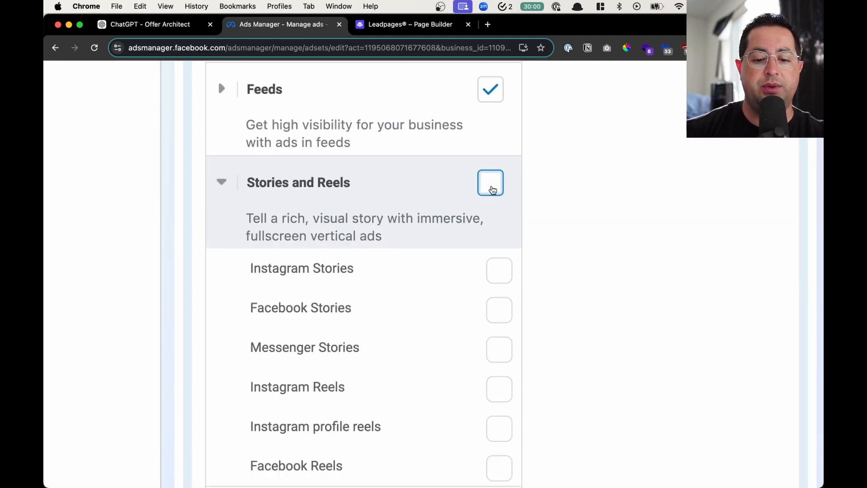
scroll(492, 189, "down", 5)
left_click(344, 184)
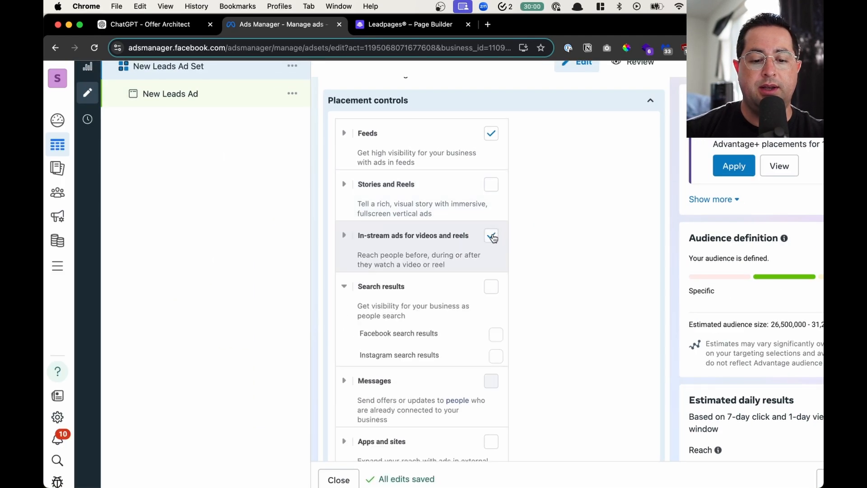
Exclude In-stream ads for videos and reels from the placements and collapse the Search results group.
left_click(492, 236)
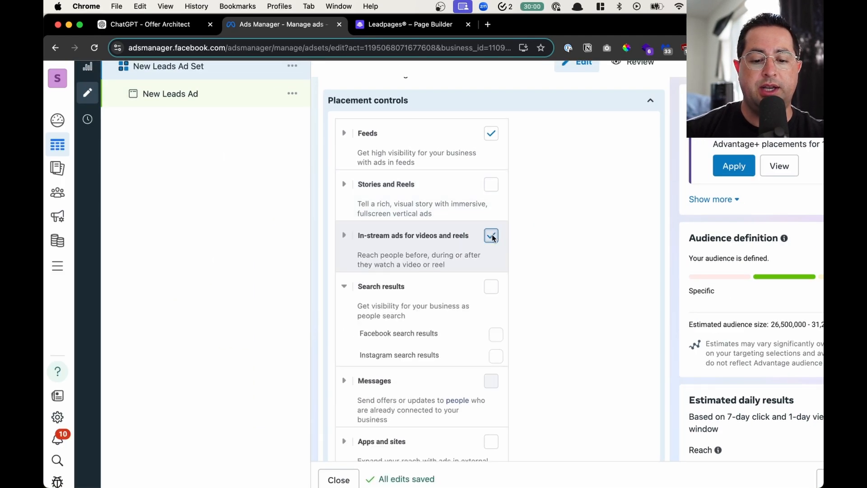
left_click(344, 286)
scroll(425, 336, "up", 1)
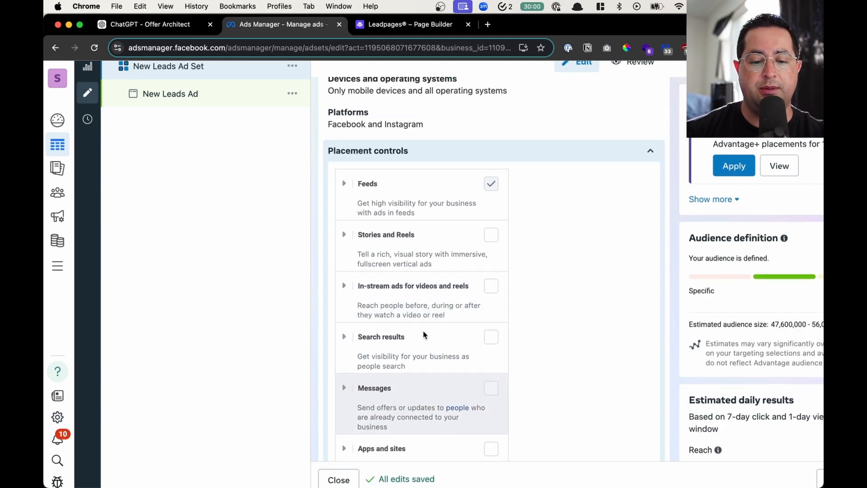
scroll(425, 334, "down", 1)
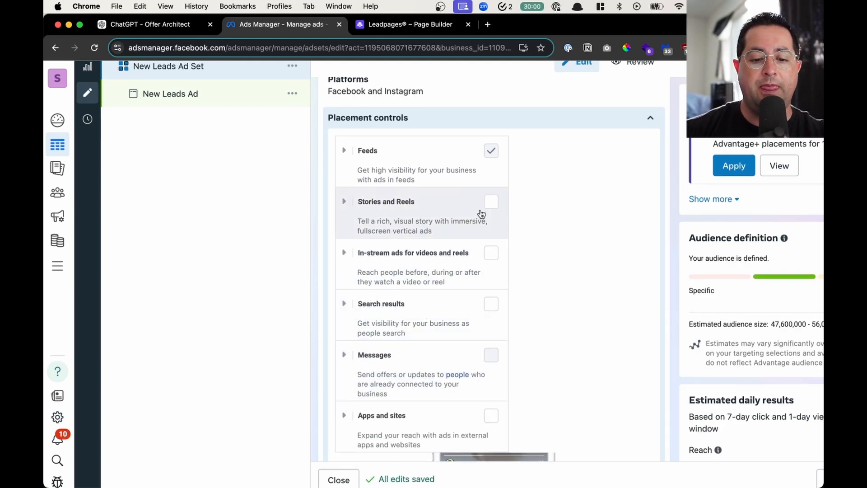
Expand the Feeds placements and exclude Facebook profile feed and Instagram profile feed.
scroll(481, 214, "up", 5)
scroll(481, 214, "down", 1)
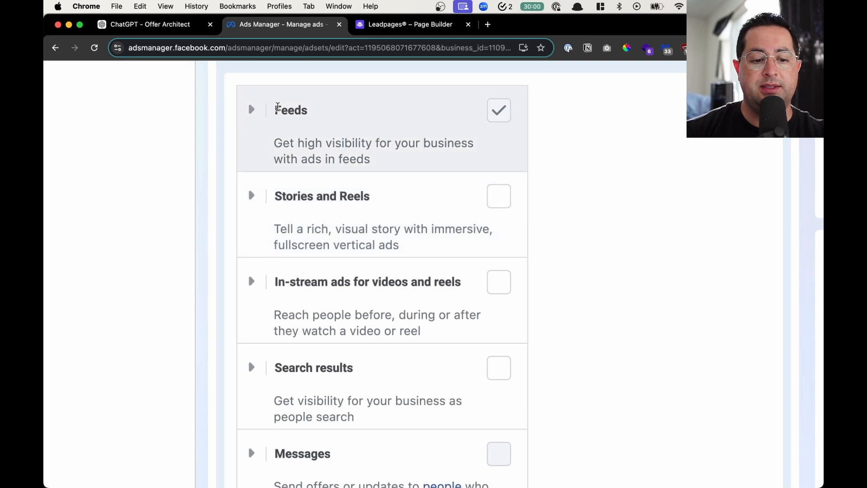
left_click(251, 109)
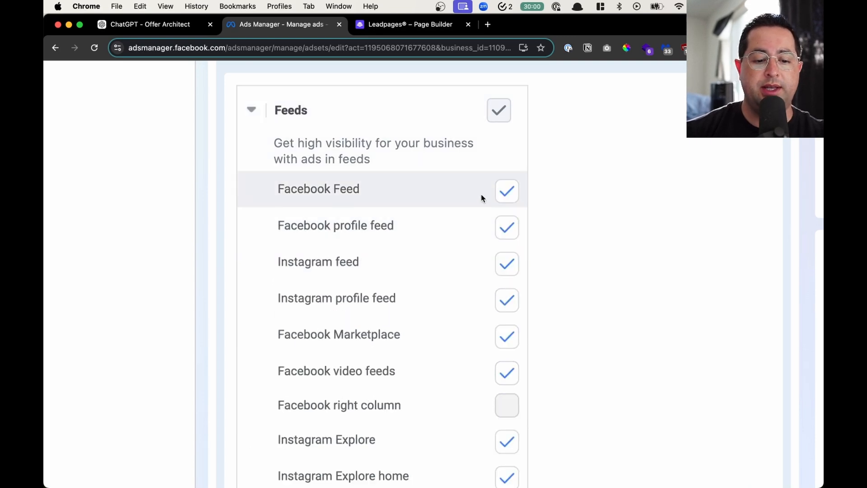
left_click(506, 228)
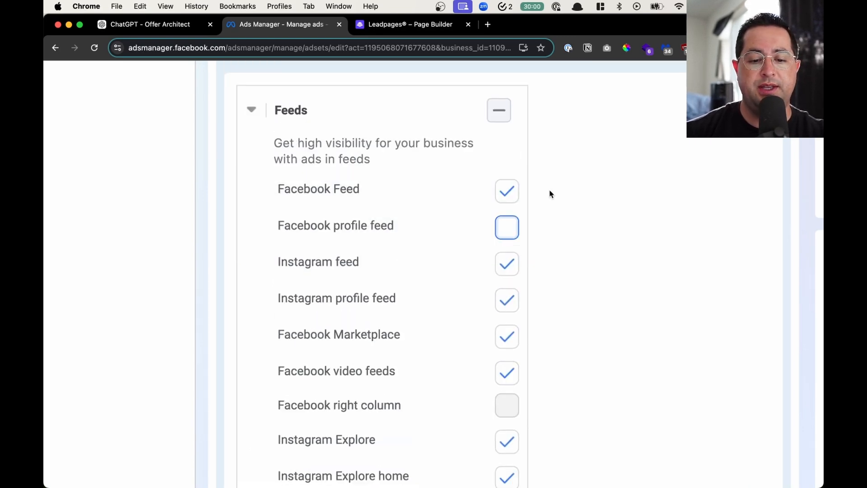
left_click(510, 301)
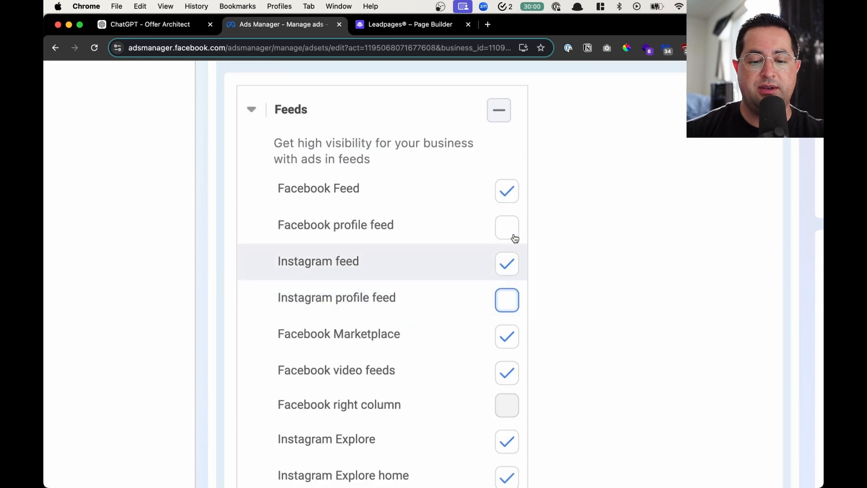
Exclude Facebook Marketplace and Facebook video feeds from the Feeds placements.
scroll(513, 309, "down", 2)
scroll(514, 309, "down", 1)
left_click(507, 227)
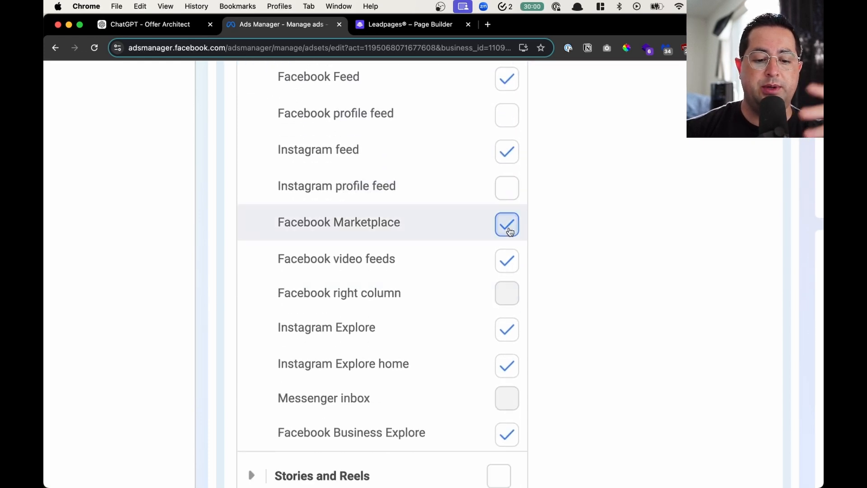
left_click(508, 260)
scroll(511, 275, "down", 1)
scroll(511, 275, "up", 1)
Exclude Instagram Explore, Instagram Explore home and Facebook Business Explore, keeping only Facebook Feed and Instagram feed selected.
left_click(507, 328)
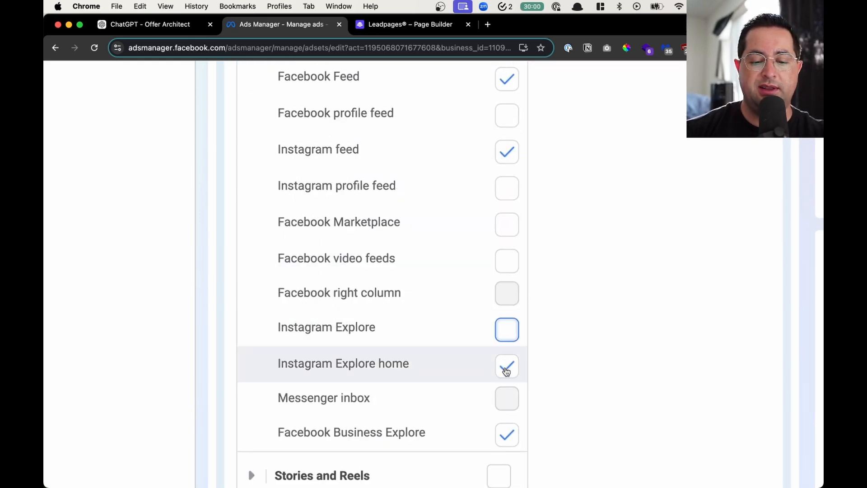
left_click(510, 374)
left_click(509, 432)
scroll(509, 433, "down", 1)
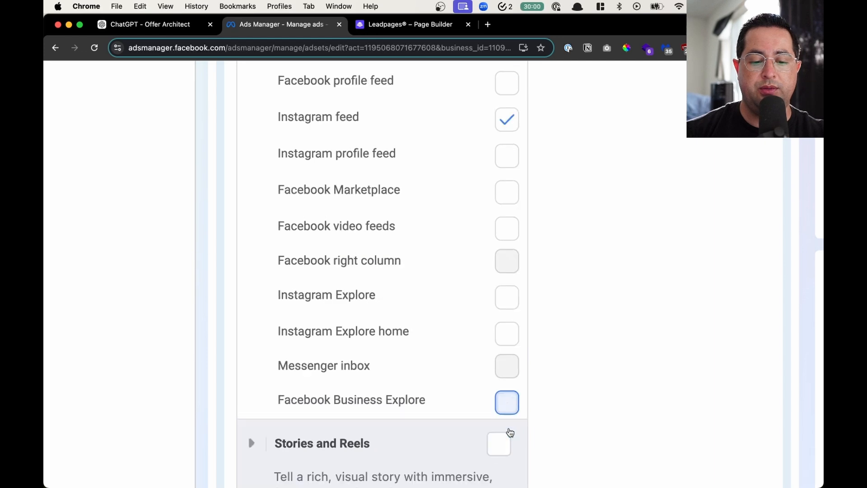
scroll(509, 433, "up", 1)
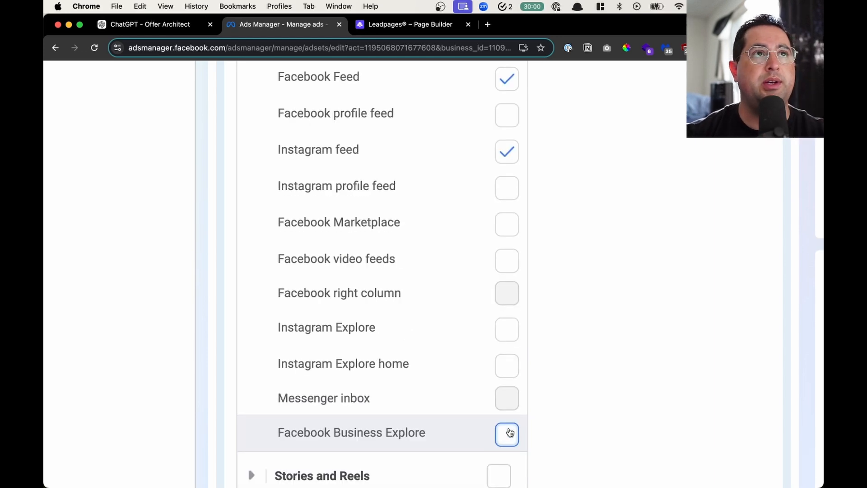
scroll(510, 432, "up", 1)
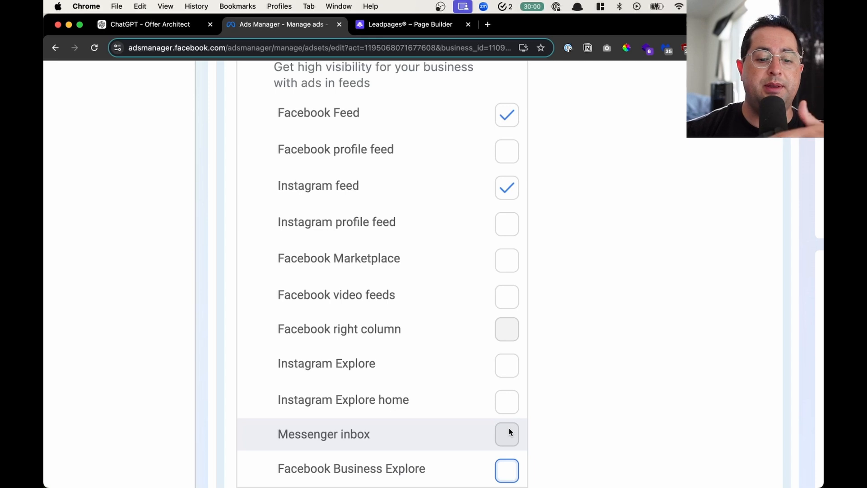
scroll(509, 431, "up", 2)
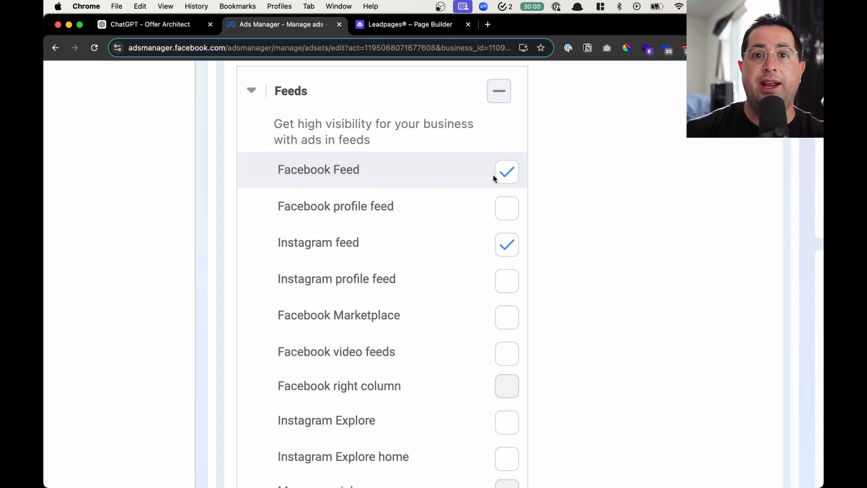
Review the Feeds selection, the remaining placement groups and the placement previews in the ad set.
scroll(493, 179, "down", 4)
scroll(493, 179, "down", 7)
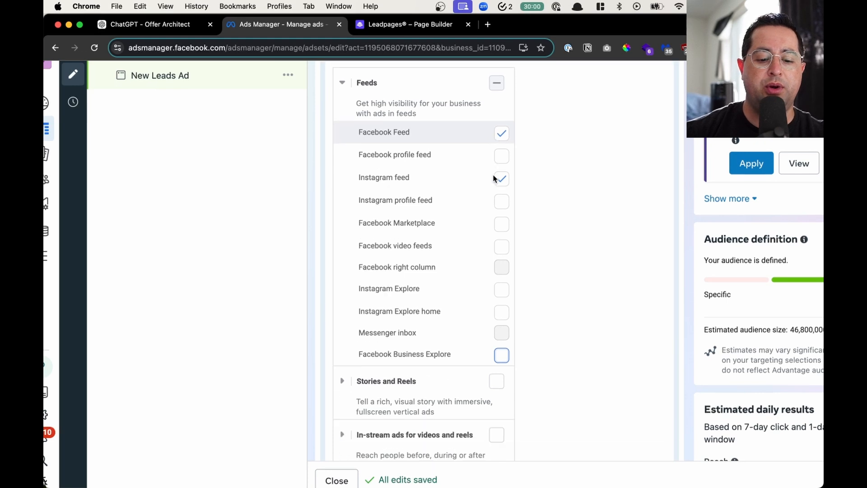
scroll(493, 178, "down", 4)
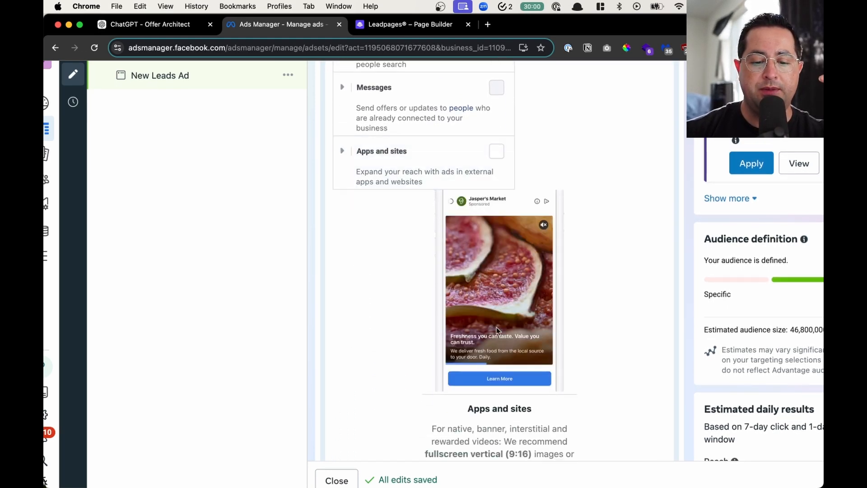
scroll(557, 272, "up", 5)
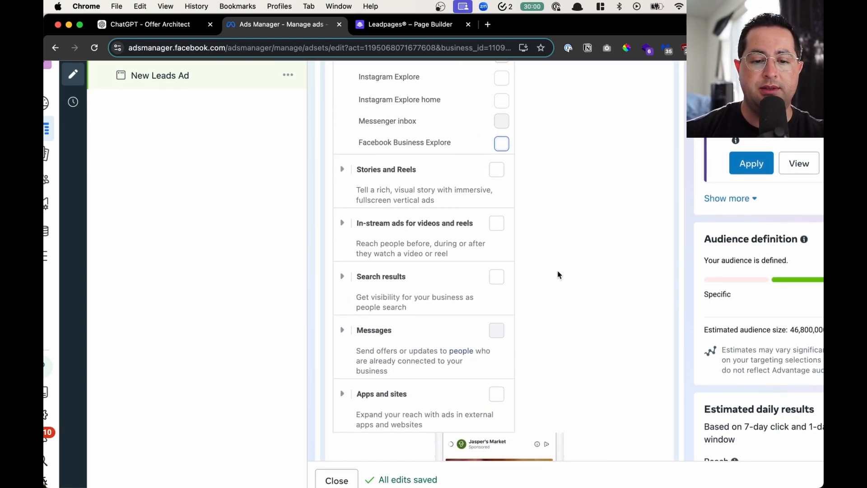
scroll(465, 135, "up", 3)
scroll(571, 142, "down", 8)
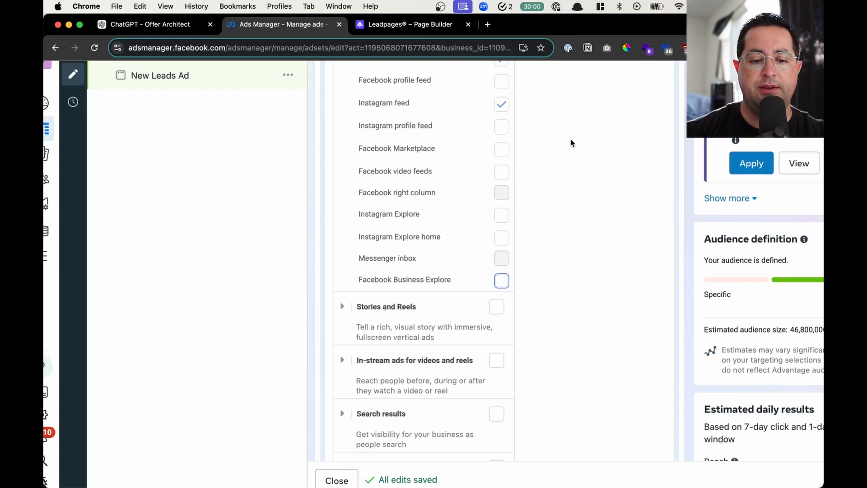
scroll(571, 143, "up", 2)
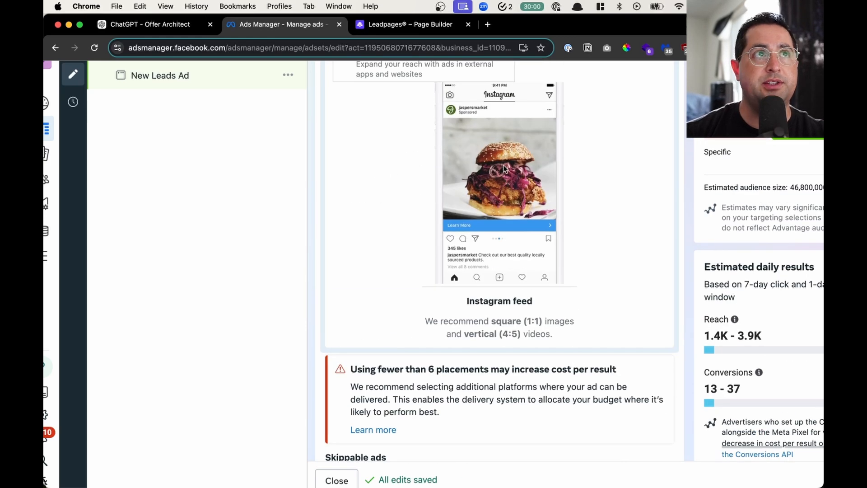
scroll(504, 169, "up", 10)
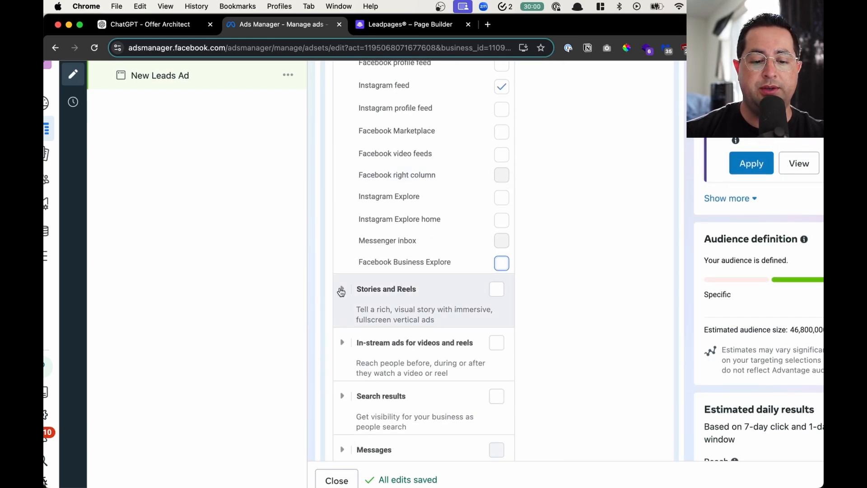
Expand the Stories and Reels placements and read the recommended image and video format for Instagram Stories.
left_click(341, 291)
scroll(471, 316, "down", 3)
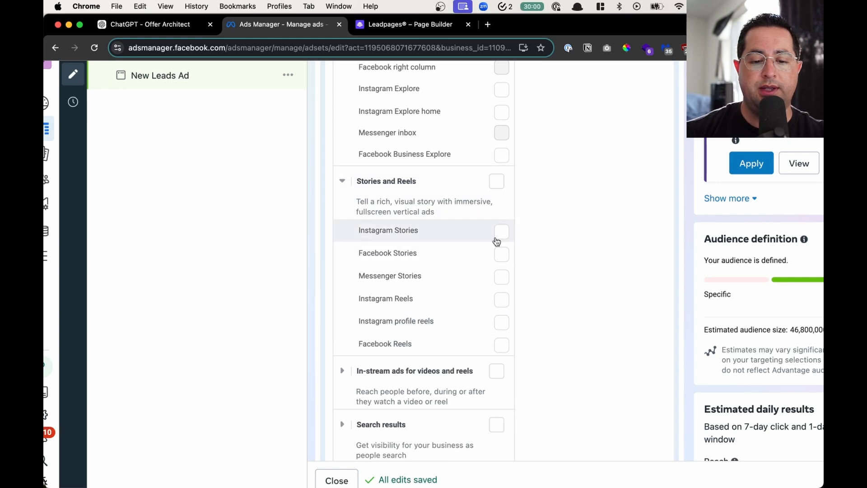
scroll(540, 244, "down", 8)
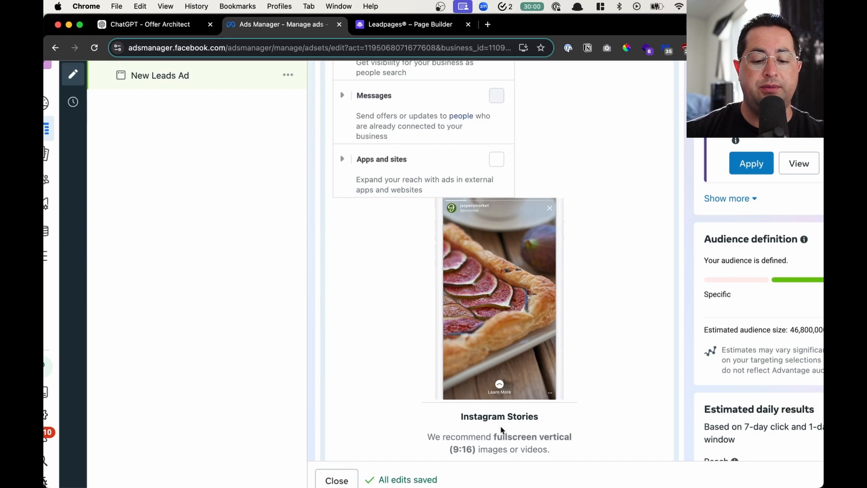
scroll(500, 428, "down", 3)
scroll(496, 357, "up", 5)
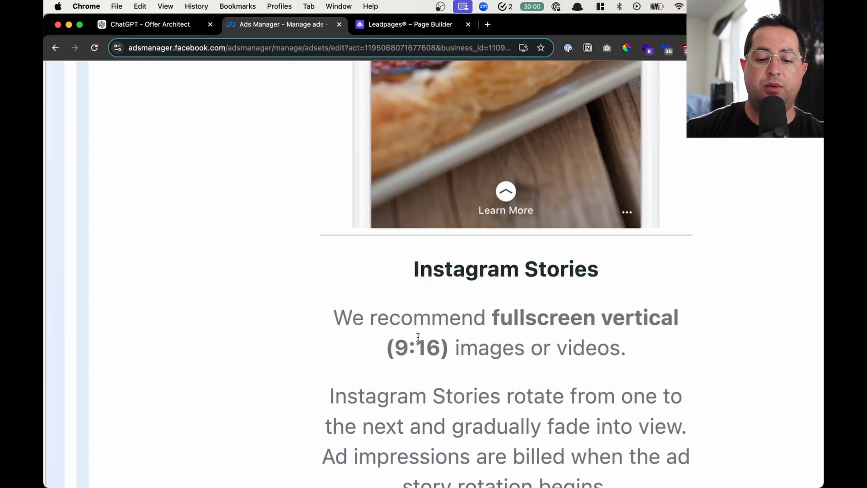
left_click_drag(391, 319, 576, 374)
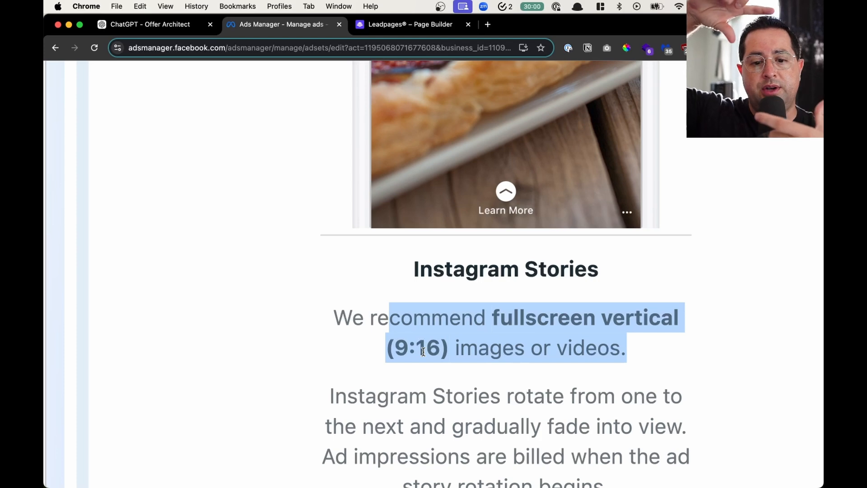
scroll(423, 351, "down", 5)
scroll(459, 393, "down", 2)
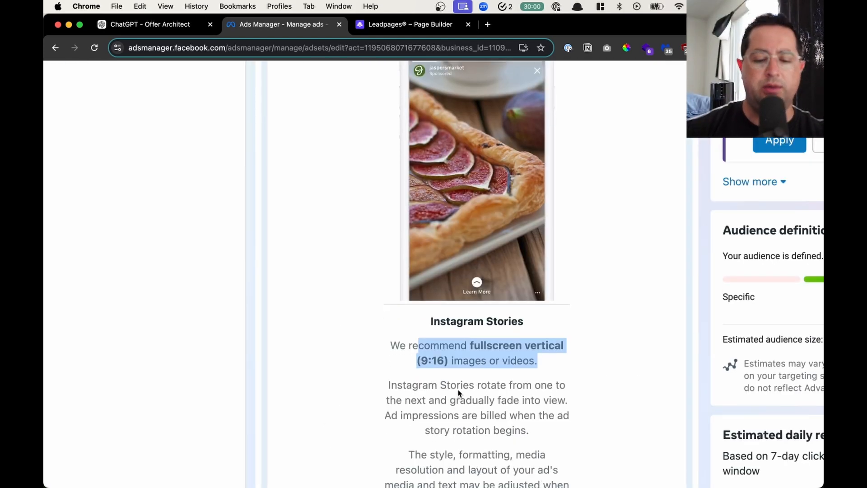
scroll(458, 390, "up", 5)
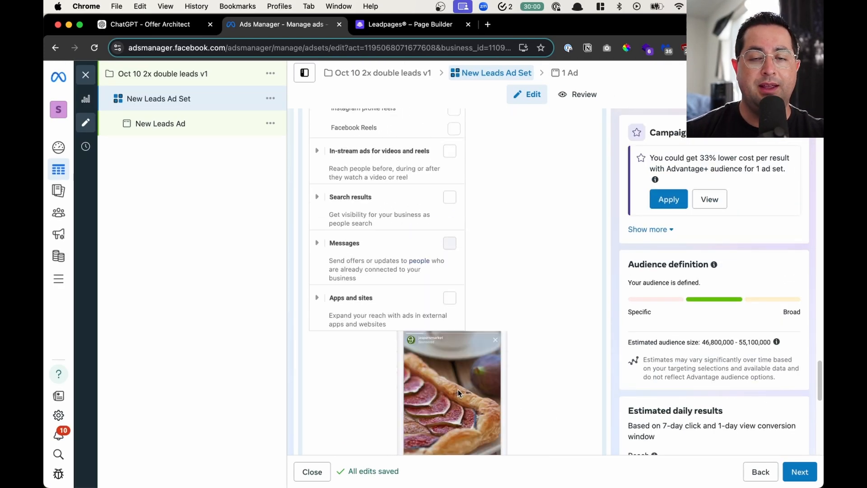
Finish the ad set and continue to the New Leads Ad settings.
scroll(458, 389, "down", 10)
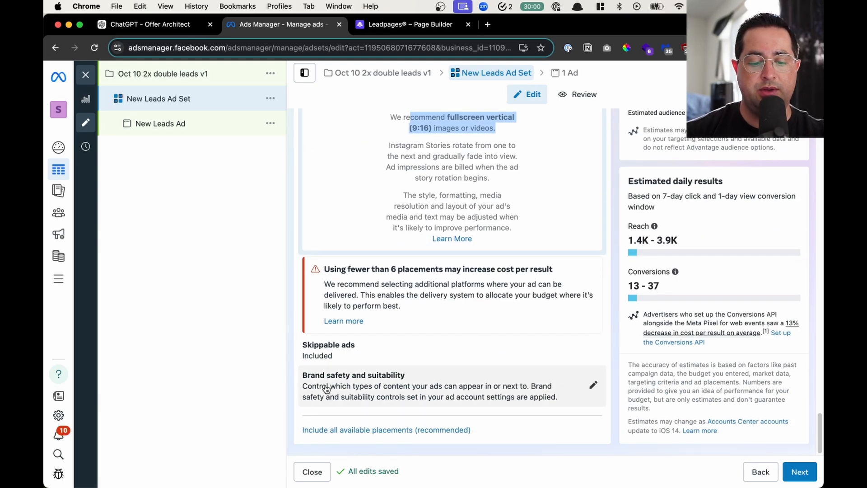
left_click(798, 471)
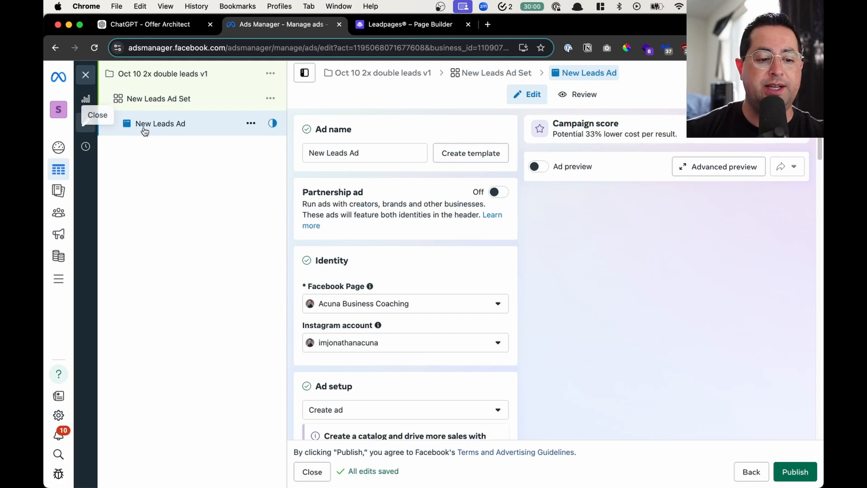
scroll(144, 131, "up", 5)
scroll(144, 132, "up", 2)
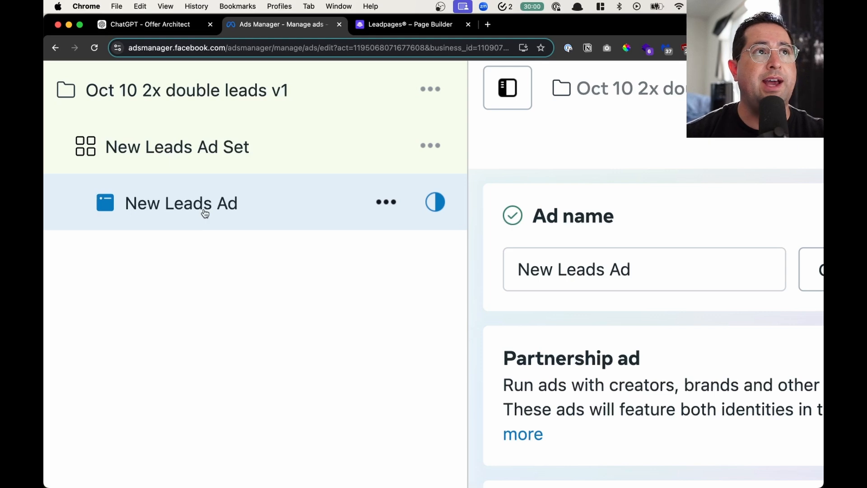
scroll(492, 294, "down", 5)
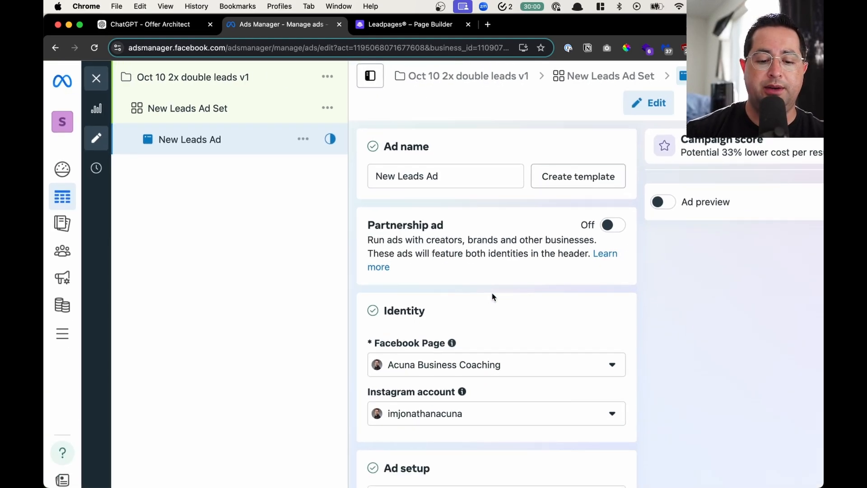
Turn off Multi-advertiser ads in the ad setup, keeping the manually uploaded single image or video format.
scroll(492, 297, "down", 1)
scroll(555, 326, "down", 2)
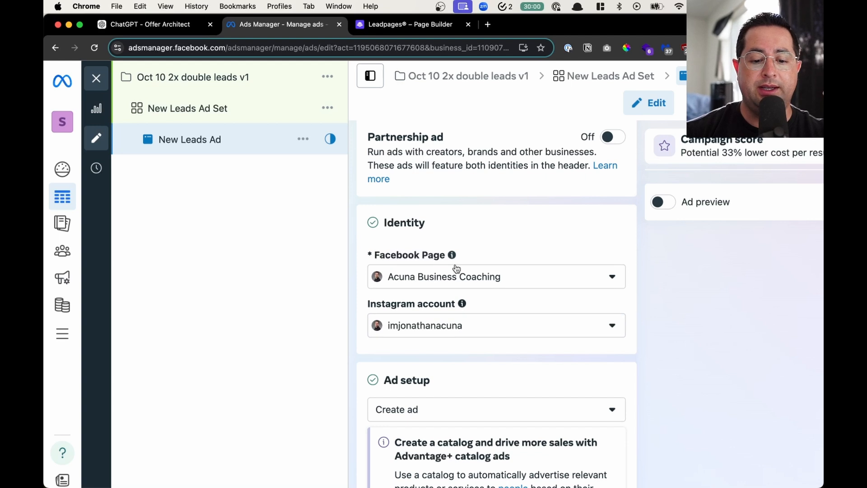
scroll(465, 334, "down", 10)
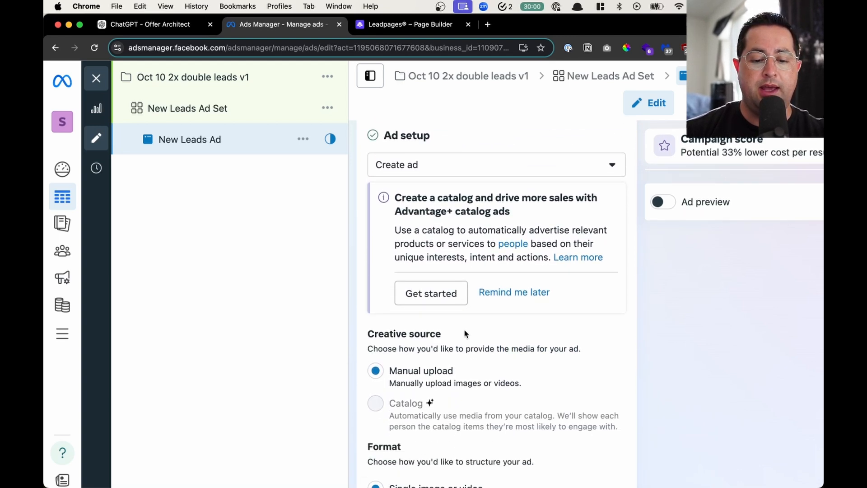
scroll(464, 334, "down", 4)
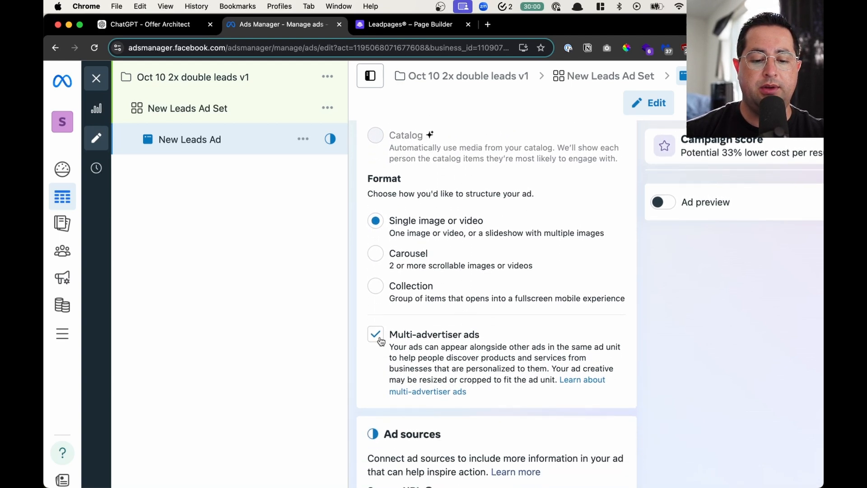
left_click(375, 336)
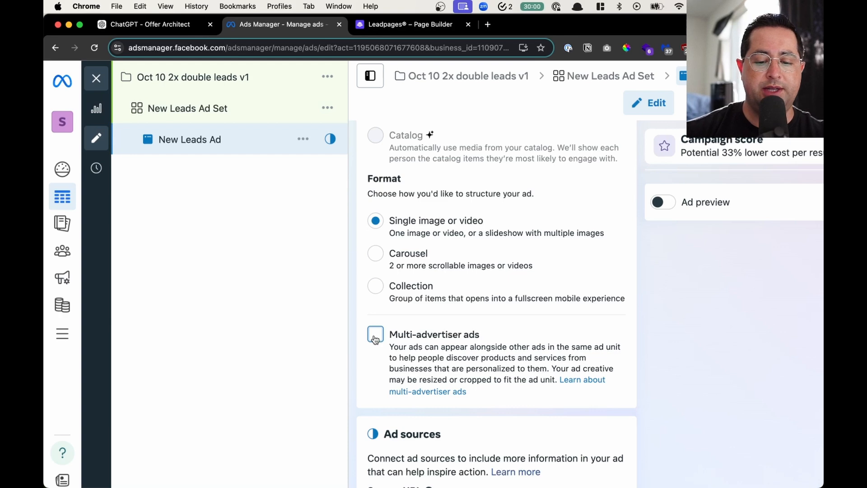
Look over the ad format choices and the Source URL and Site Links options under Ad sources.
scroll(375, 339, "down", 5)
scroll(399, 335, "up", 7)
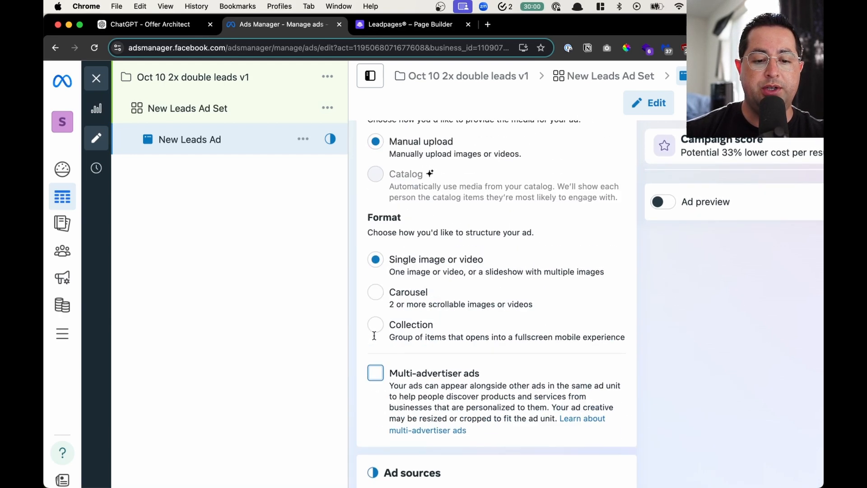
scroll(426, 336, "down", 8)
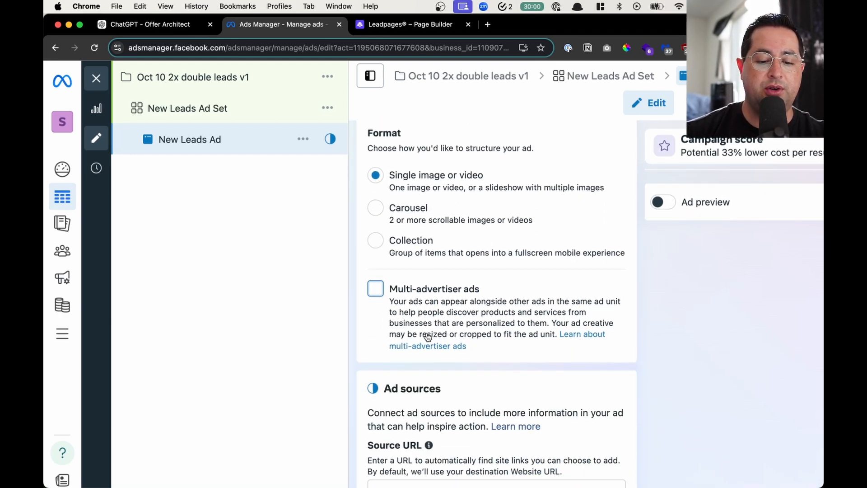
scroll(426, 336, "down", 1)
left_click(442, 213)
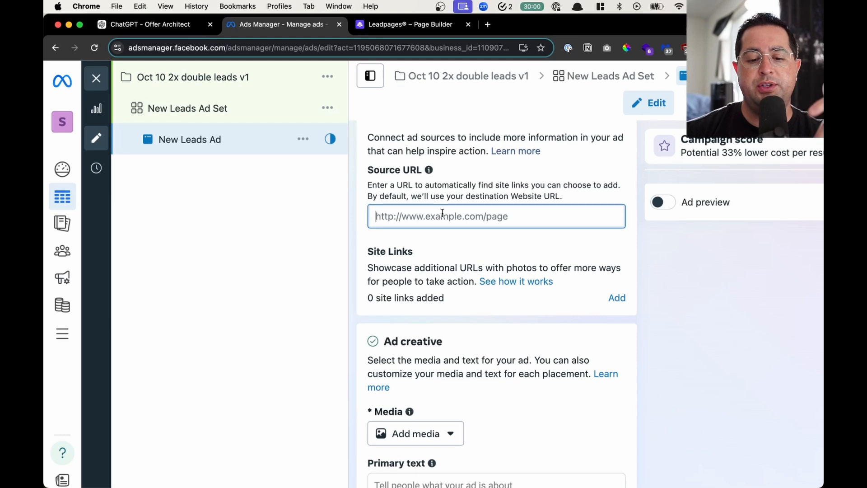
scroll(443, 213, "up", 4)
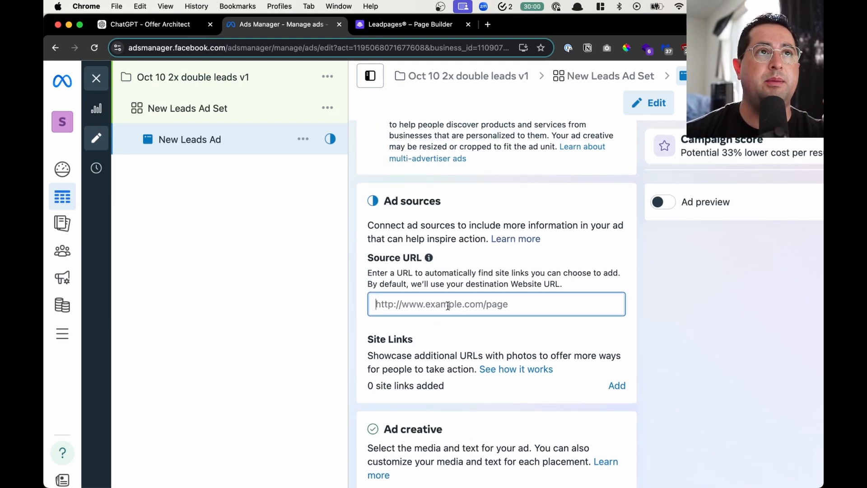
scroll(448, 305, "down", 10)
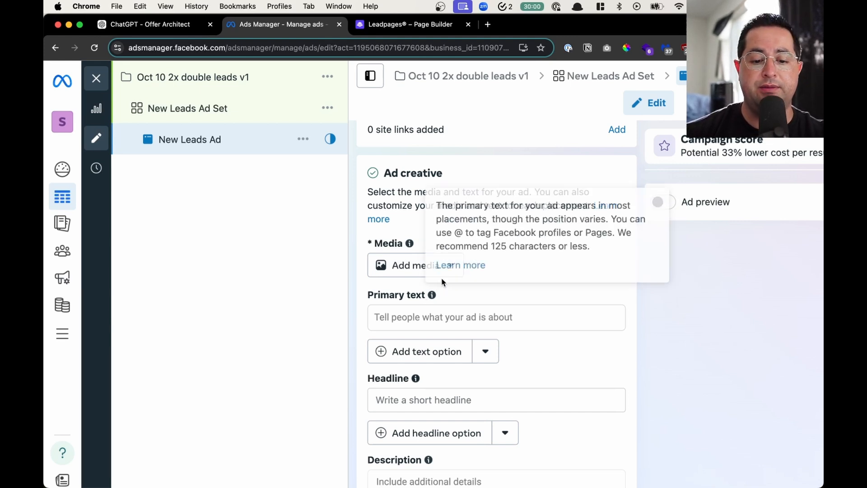
Add the square 1080 × 1080 "Double Your Leads Challenge" image from the account images as the ad's media.
scroll(443, 283, "down", 3)
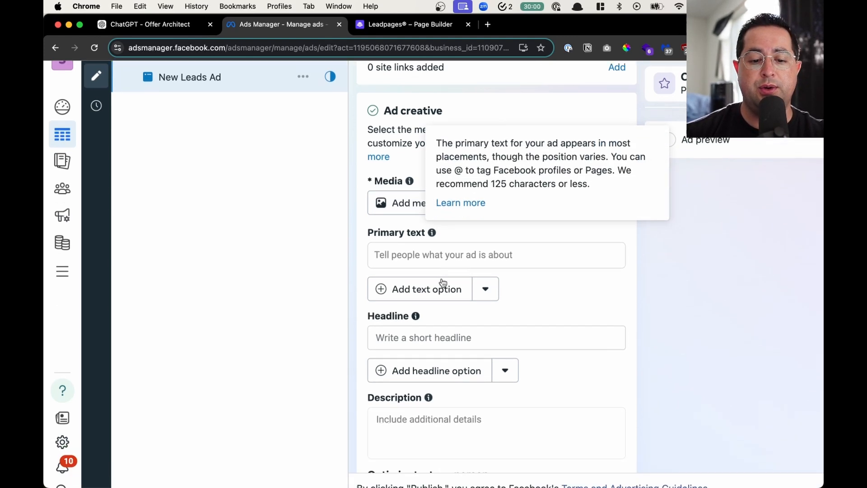
left_click(423, 208)
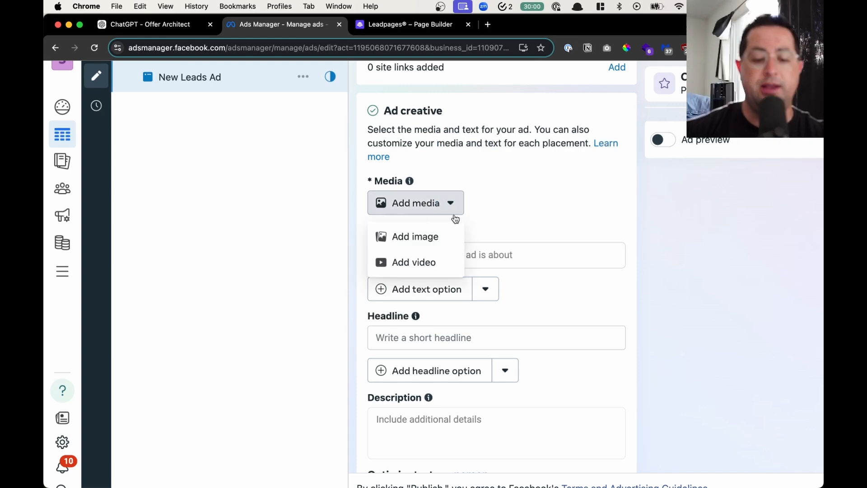
left_click(423, 242)
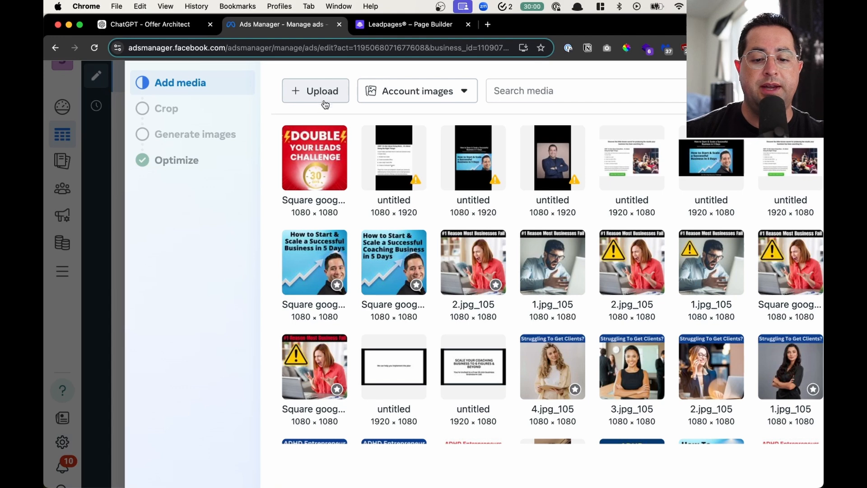
left_click(316, 156)
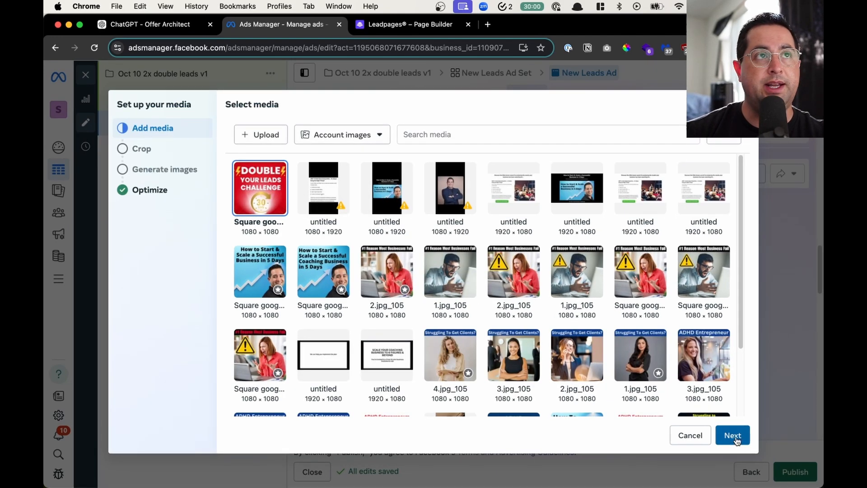
left_click(734, 436)
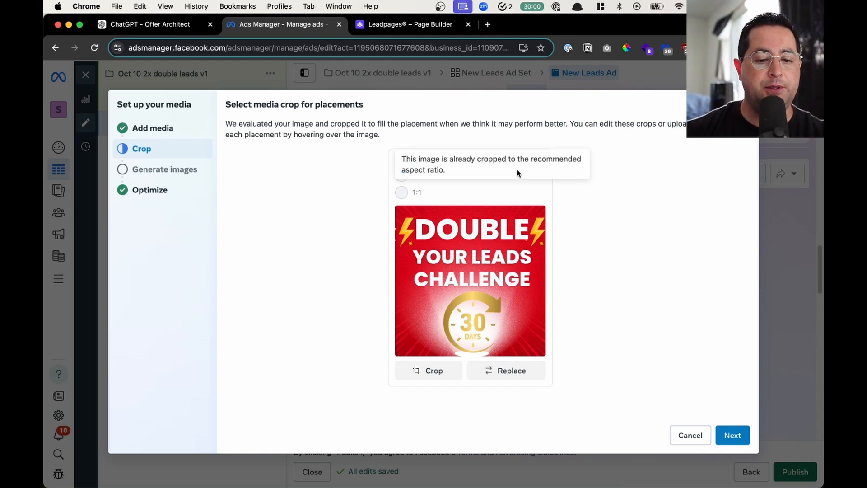
Keep the image's existing crop, skip AI image generation and finish the media setup with all optimizations off.
left_click(731, 435)
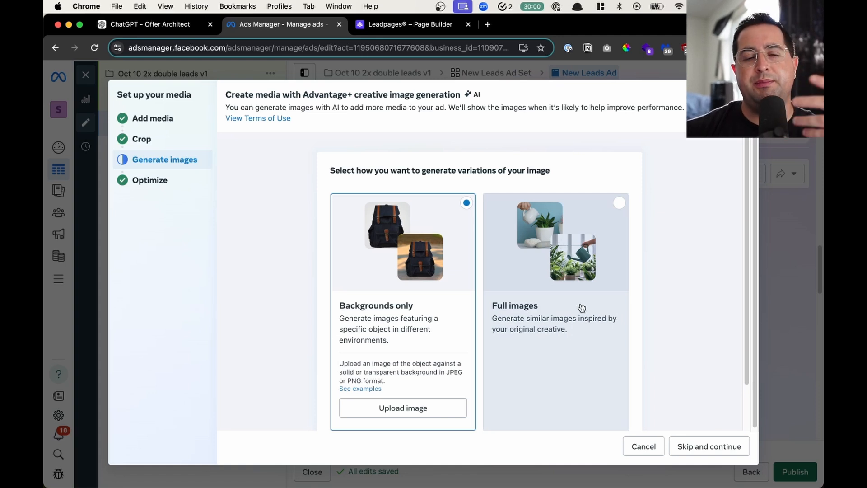
scroll(446, 288, "down", 2)
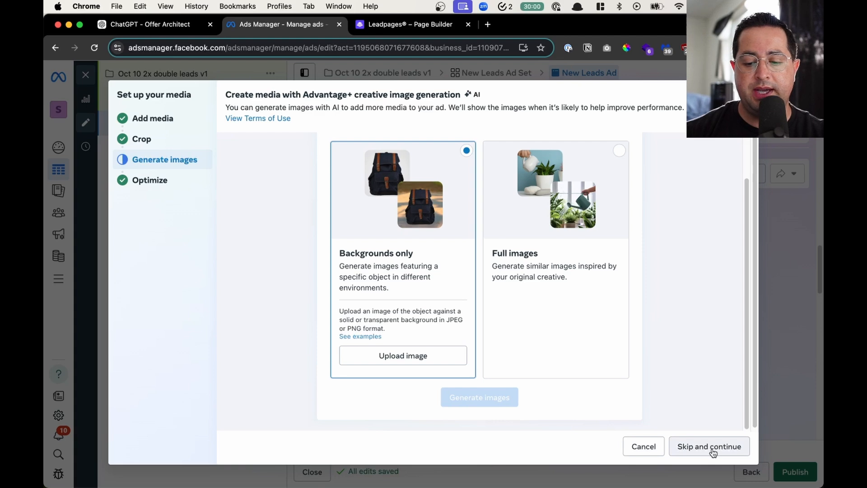
left_click(711, 446)
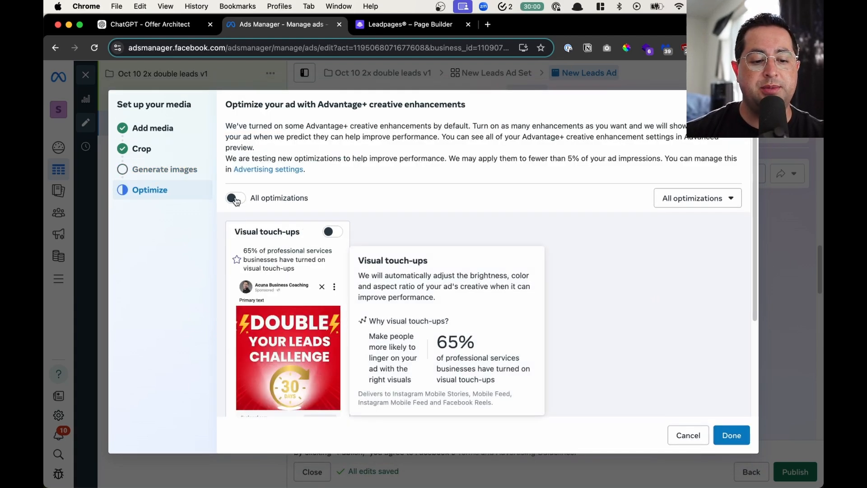
left_click(731, 435)
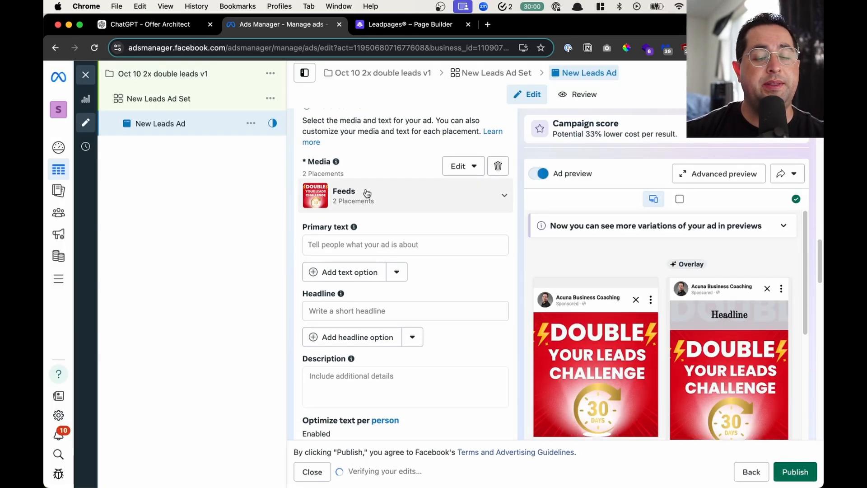
Look over the media edit options, the Facebook and Instagram feed placements and the ad preview variations.
left_click(461, 166)
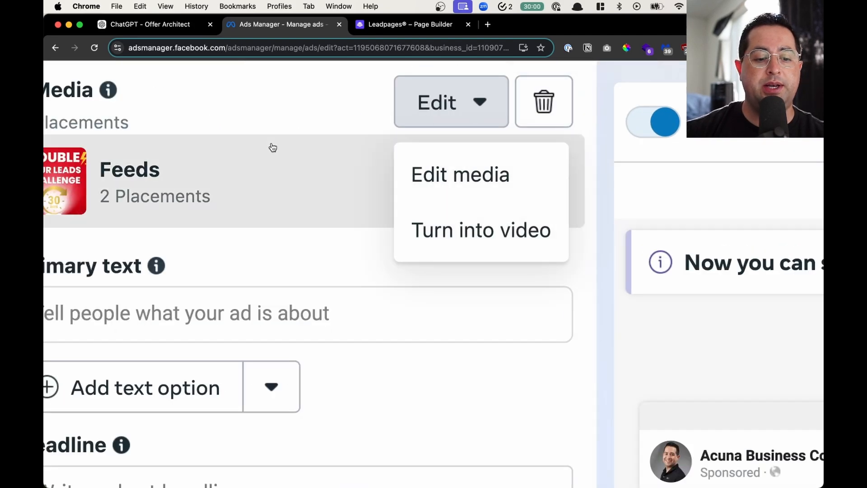
left_click(273, 148)
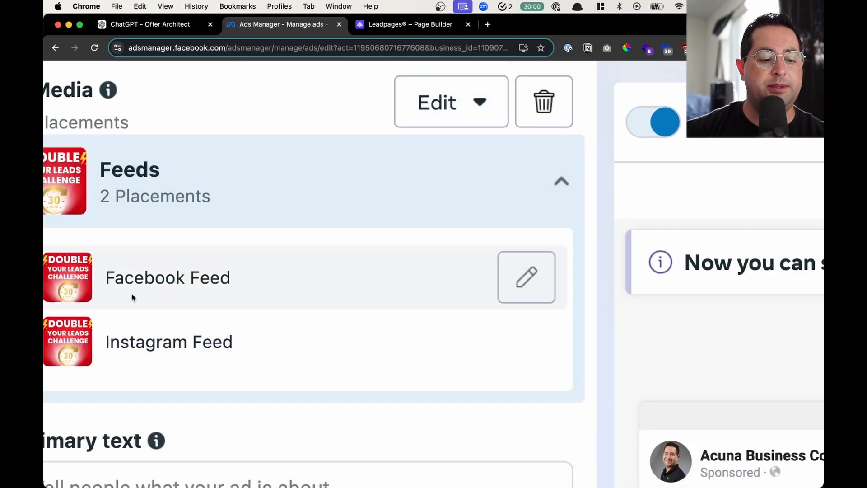
mouse_move(86, 290)
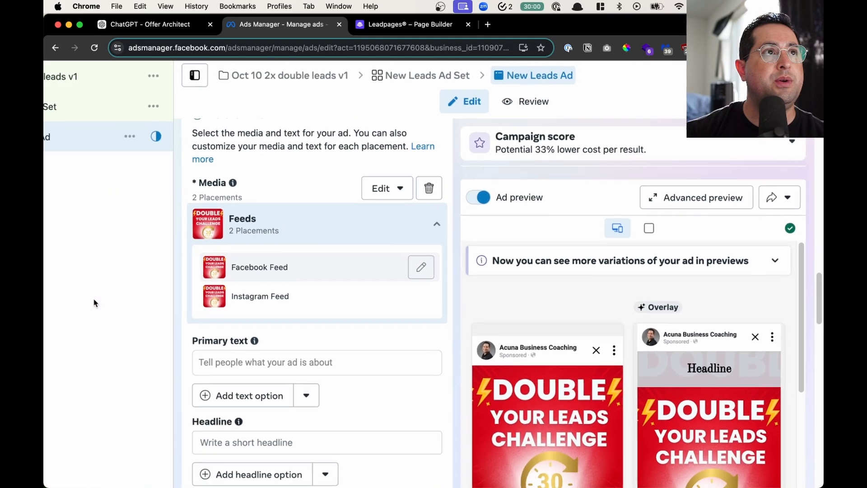
scroll(789, 473, "down", 3)
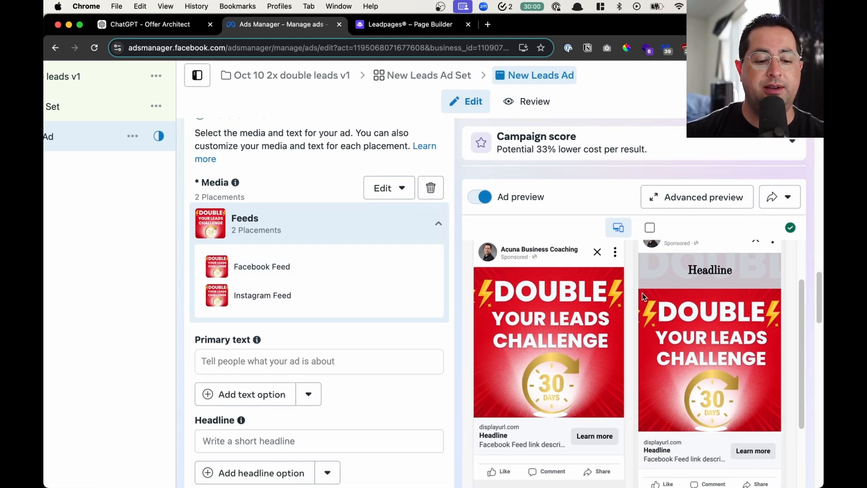
scroll(520, 258, "down", 3)
scroll(316, 296, "down", 2)
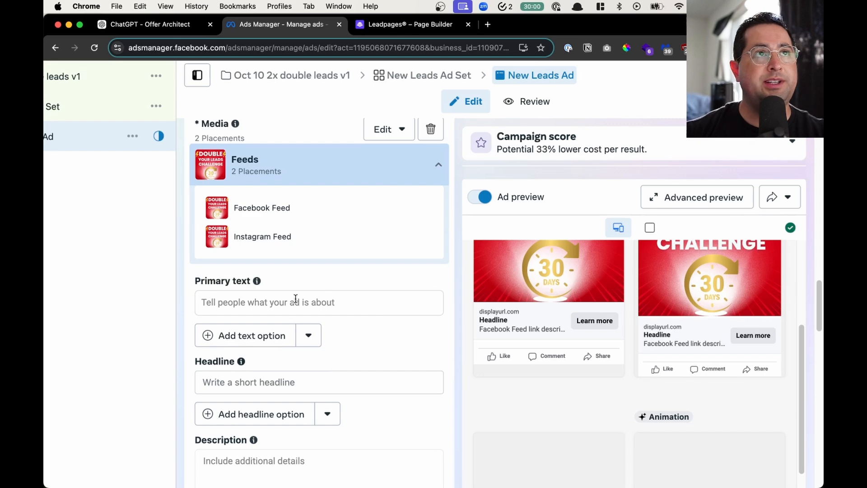
scroll(286, 299, "up", 3)
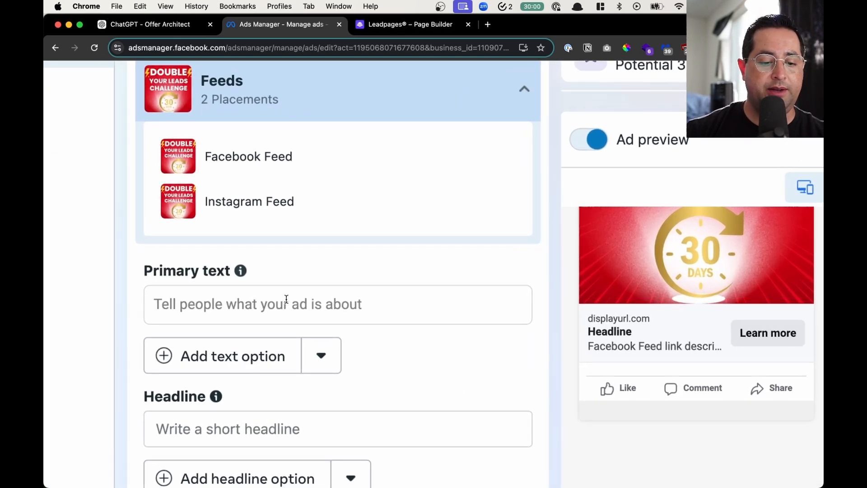
Paste the copied ad copy starting "Double Your Leads in 30 Days—or Your Money Back!" as the primary text.
left_click(287, 299)
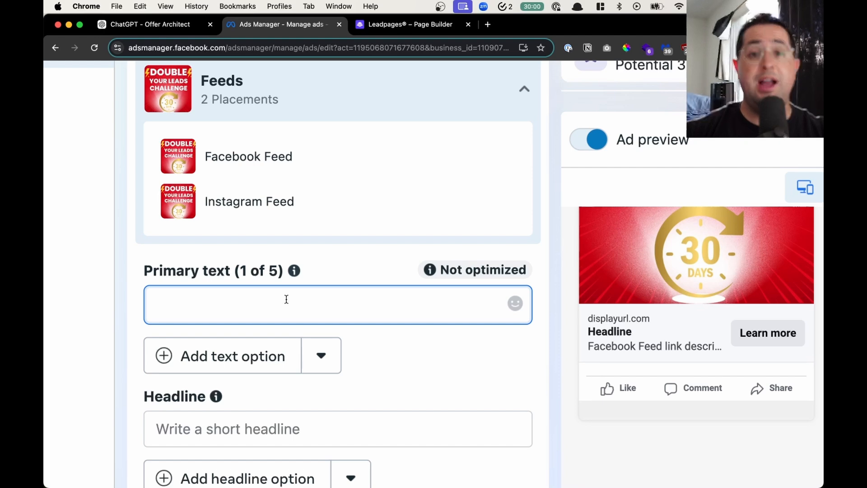
key("super+v")
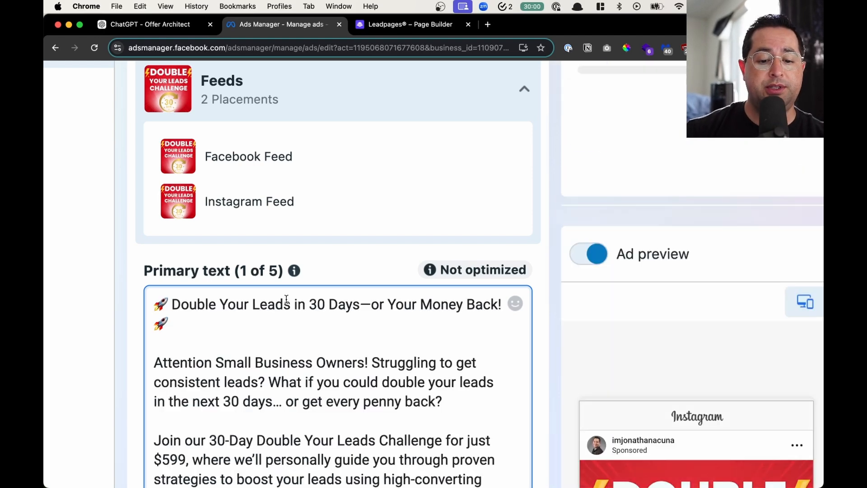
scroll(287, 299, "down", 1)
scroll(286, 299, "down", 3)
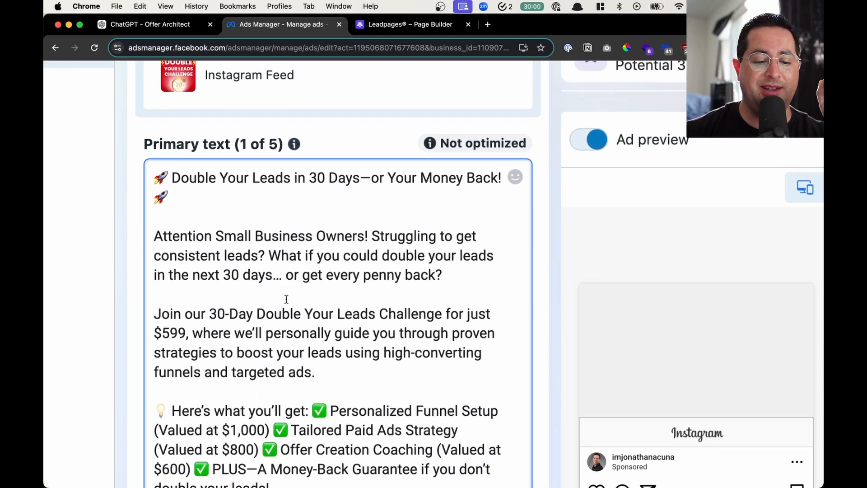
scroll(286, 299, "down", 1)
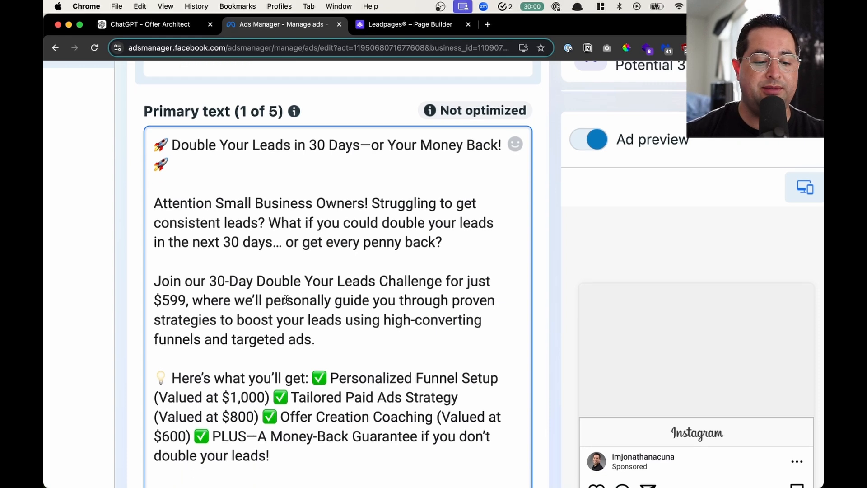
scroll(286, 302, "down", 2)
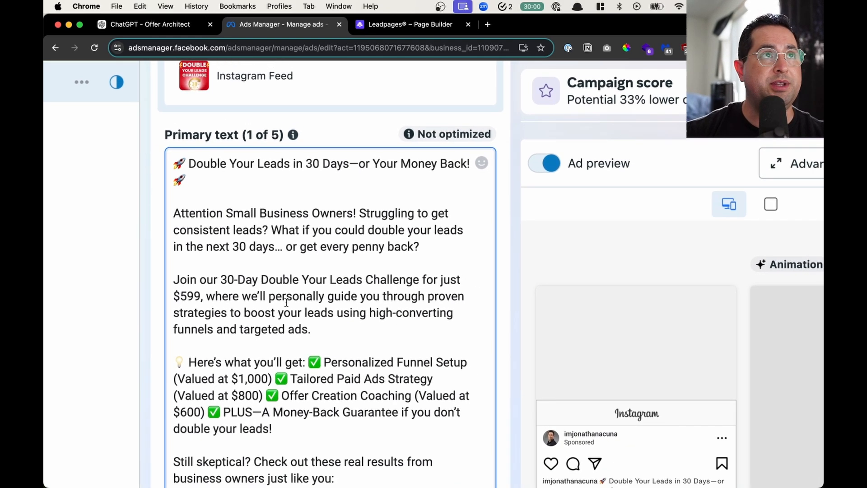
scroll(286, 302, "down", 2)
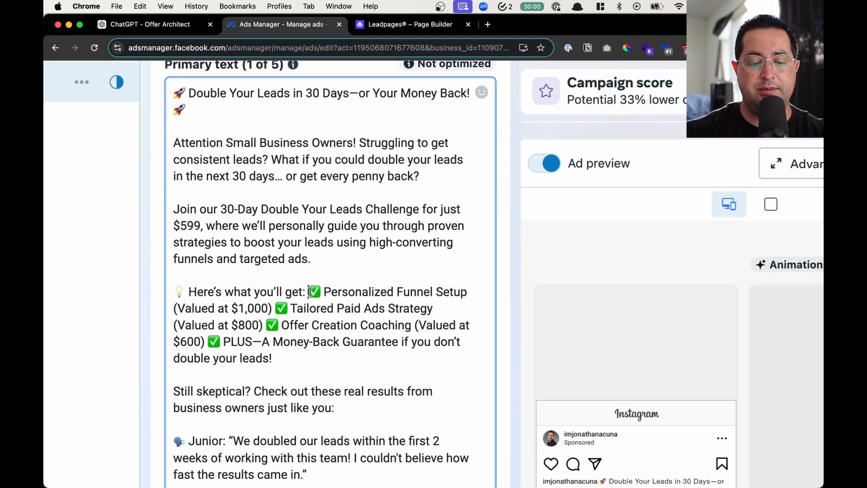
Put each of the four checkmarked benefits under "Here's what you'll get:" on its own line, without leading spaces.
left_click(310, 292)
key("Return")
left_click(431, 311)
key("BackSpace")
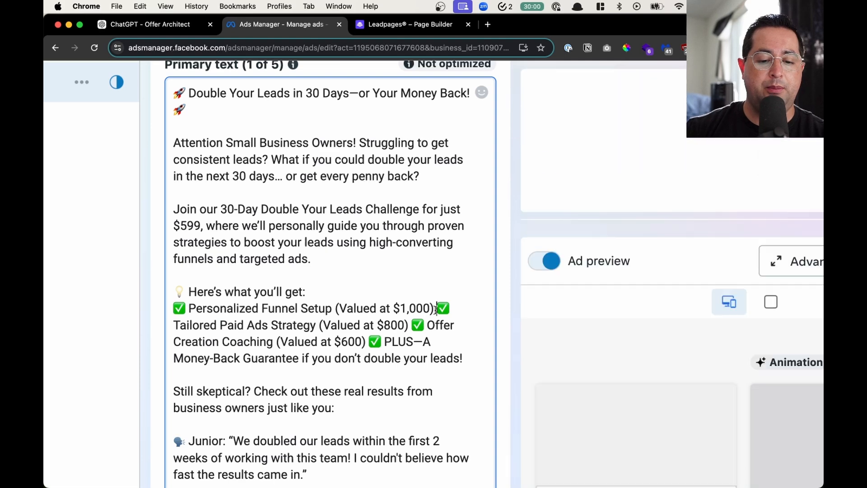
key("Return")
left_click(425, 322)
key("Return")
left_click(401, 342)
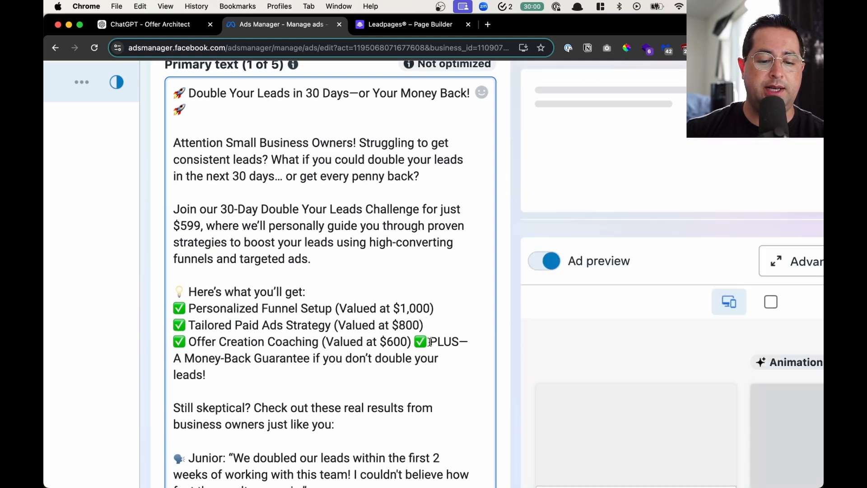
key("BackSpace")
key("Return")
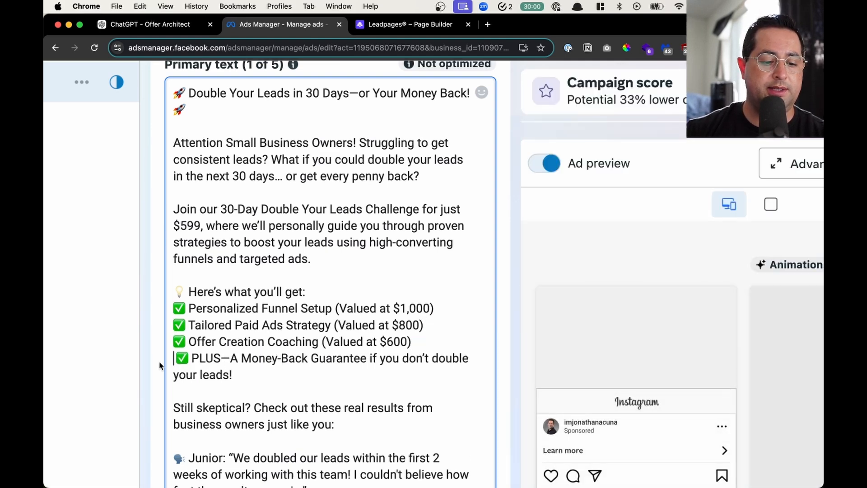
key("Delete")
Review the primary text's opening line against the Instagram feed preview and expand the preview's full caption.
scroll(177, 358, "down", 6)
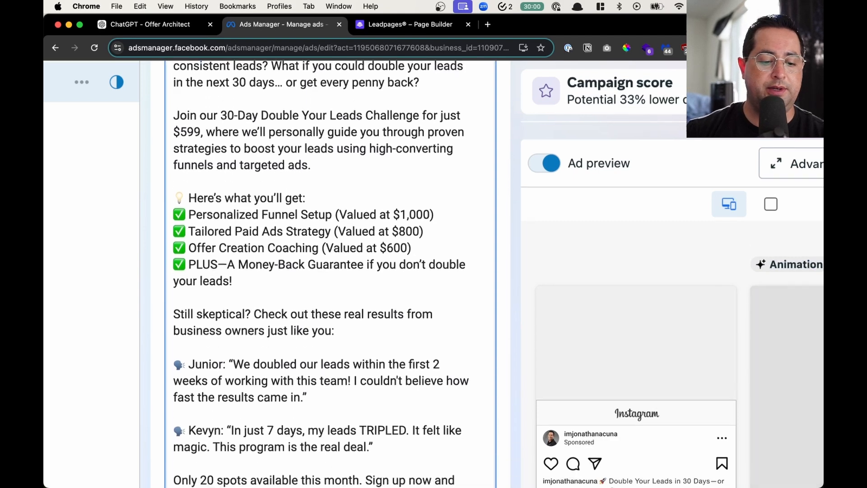
scroll(352, 397, "up", 8)
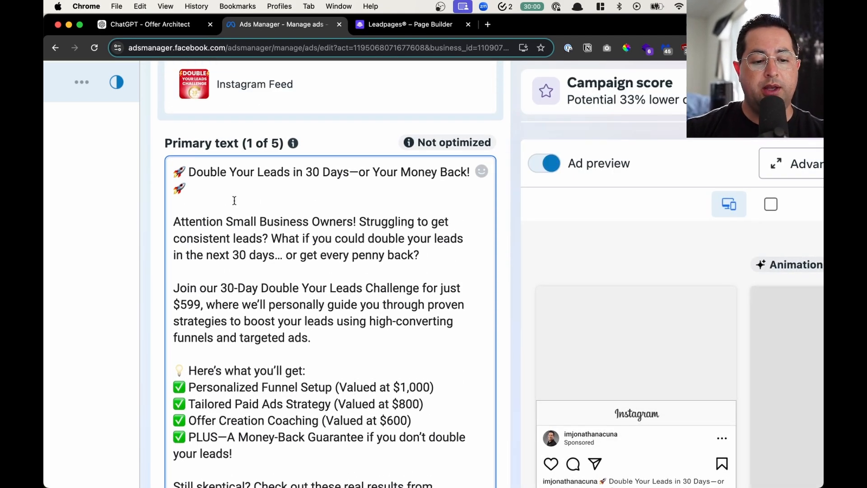
left_click_drag(224, 190, 174, 169)
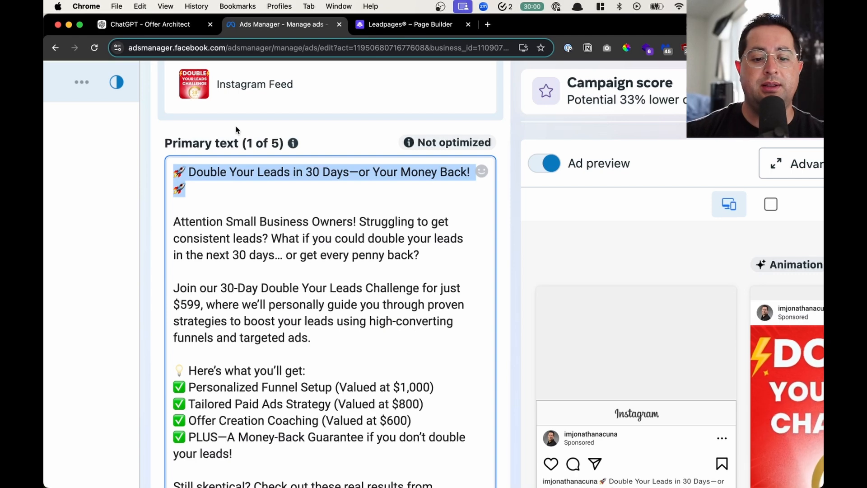
scroll(633, 405, "down", 3)
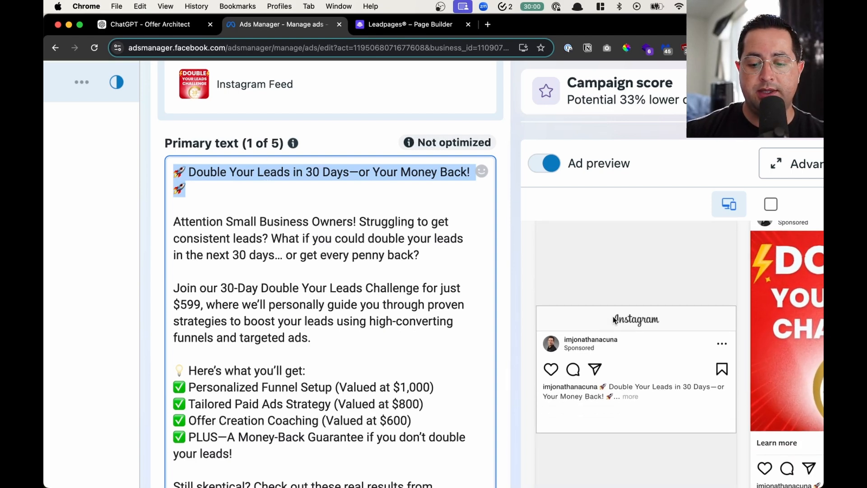
scroll(632, 397, "up", 5)
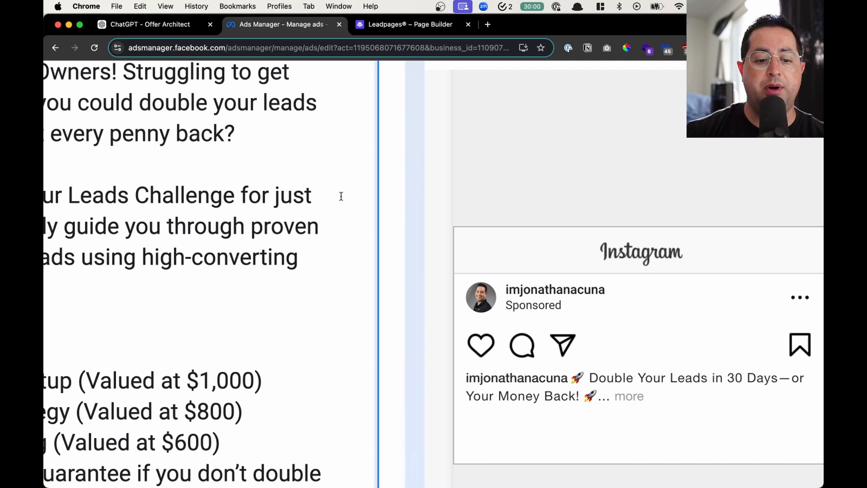
left_click_drag(571, 376, 592, 389)
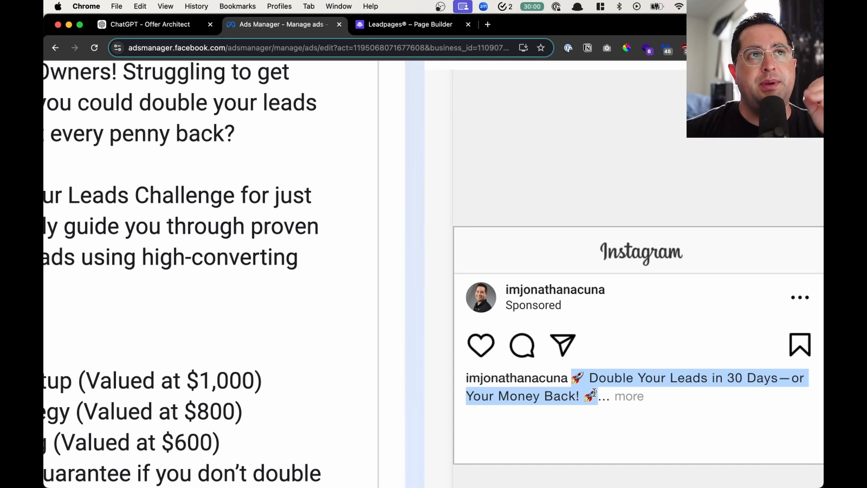
scroll(593, 392, "down", 5)
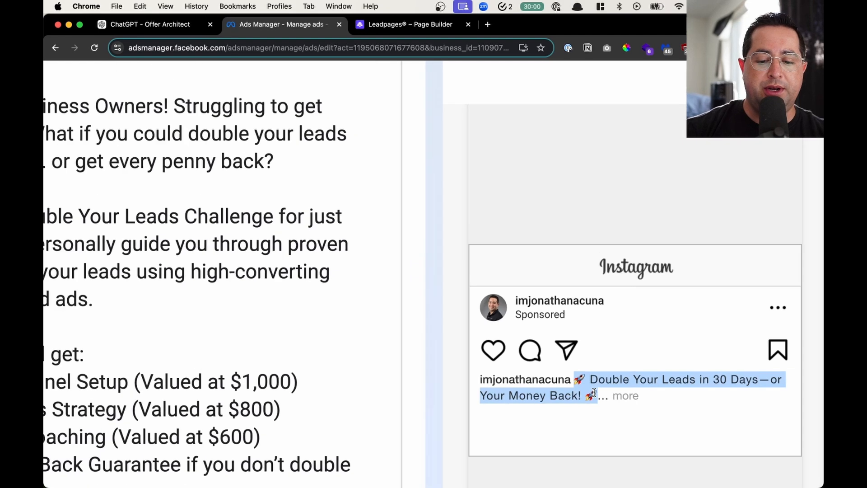
scroll(594, 392, "down", 2)
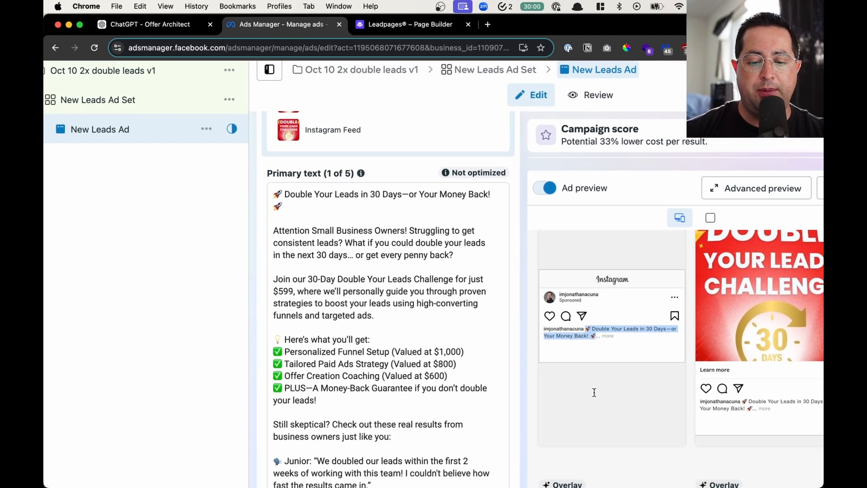
left_click(609, 322)
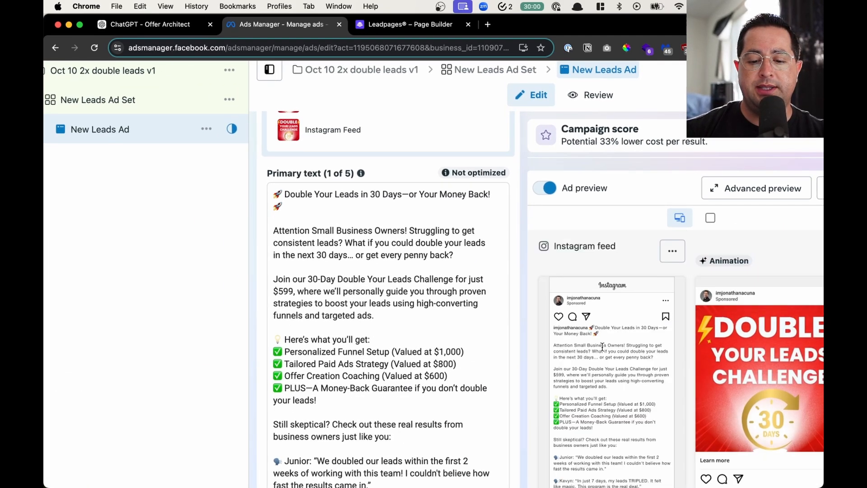
scroll(605, 338, "down", 3)
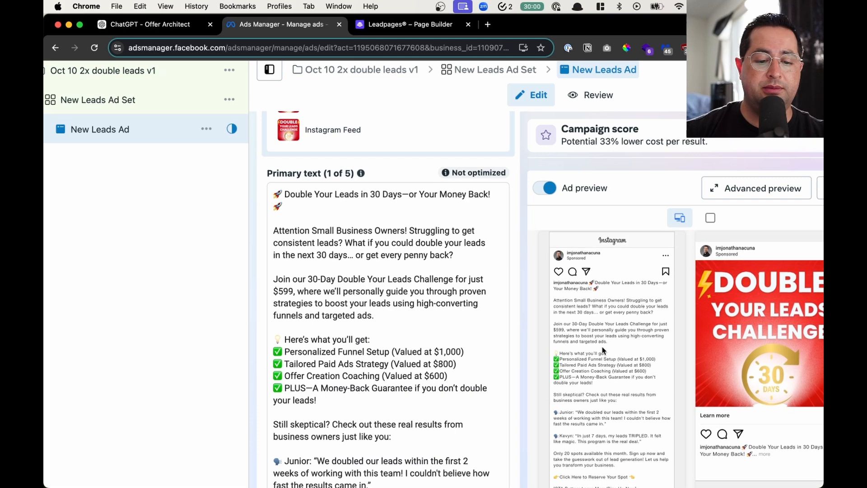
scroll(339, 259, "down", 3)
Delete the "[CTA Button: Learn More/Sign Up Now]" line so the primary text ends with "Click Here to Reserve Your Spot".
scroll(340, 259, "down", 5)
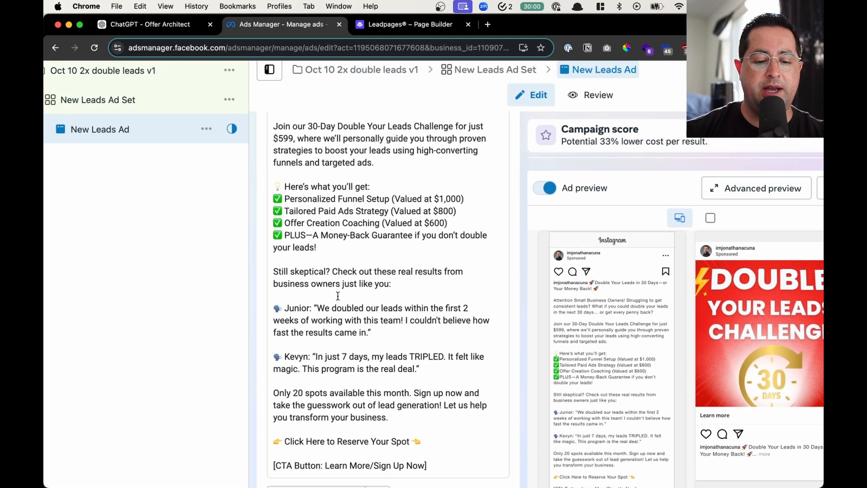
left_click(440, 360)
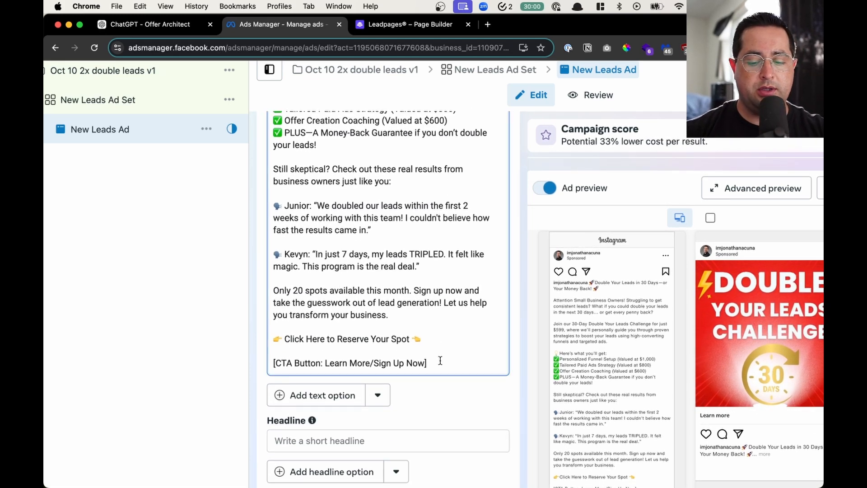
key("super+BackSpace")
key("BackSpace")
key("BackSpace")
scroll(440, 360, "up", 4)
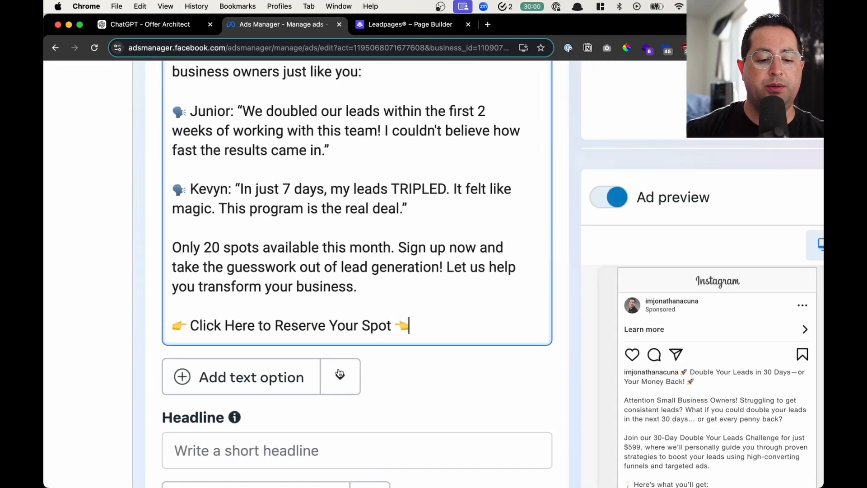
left_click_drag(233, 325, 377, 325)
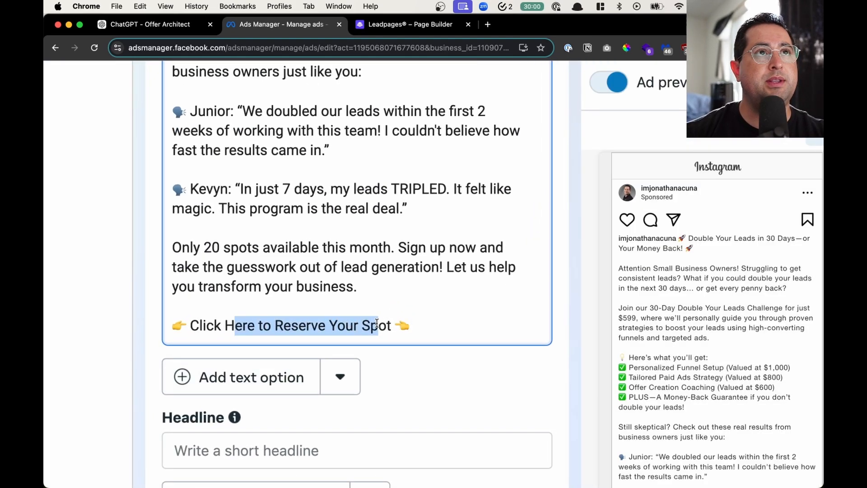
Set the ad's headline to "Double Your Leads Fast" and check it in the feed previews.
scroll(377, 325, "down", 5)
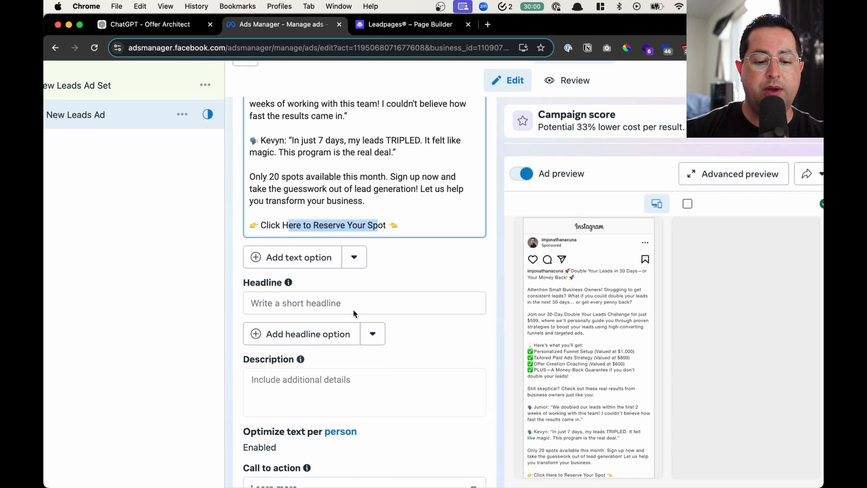
left_click(332, 307)
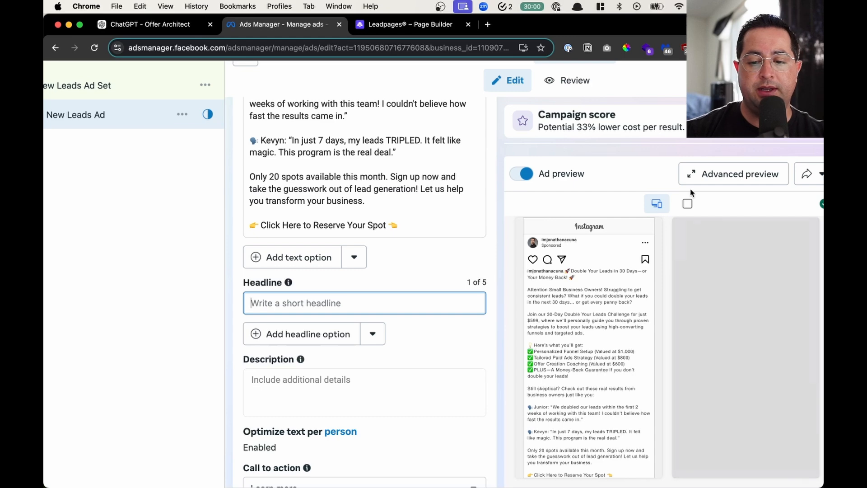
type("Doub")
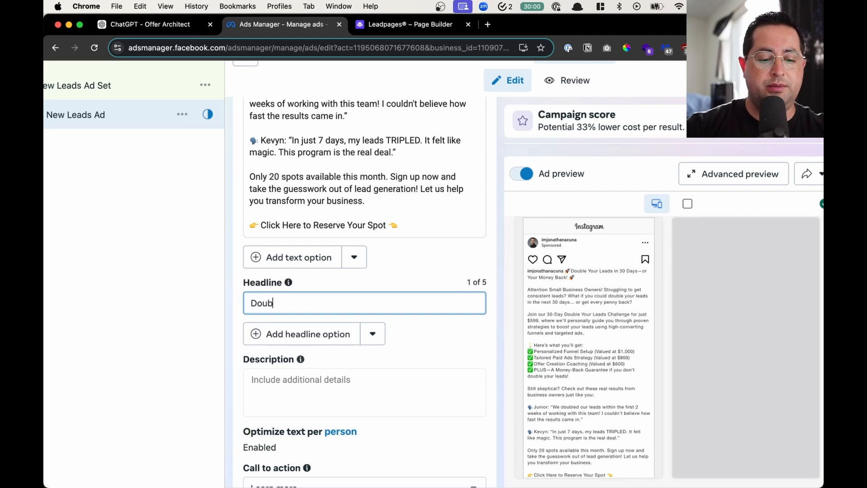
type("le Your Leads Fast")
scroll(654, 478, "down", 2)
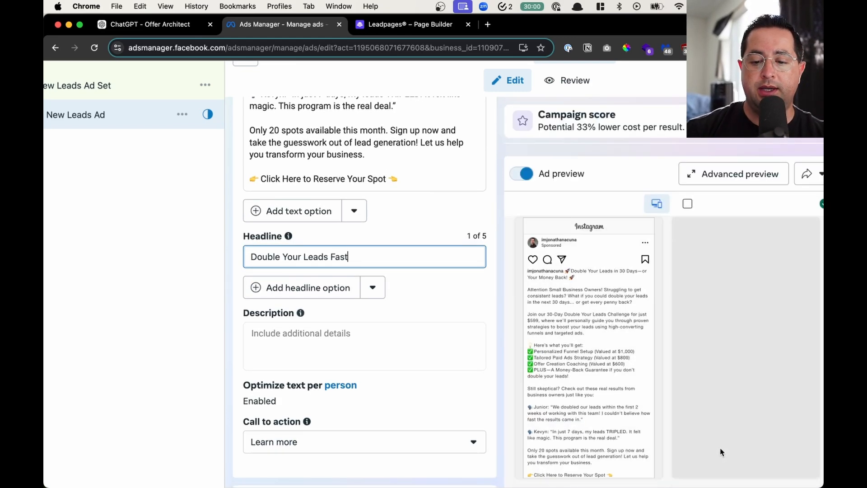
scroll(721, 451, "down", 2)
scroll(722, 471, "down", 2)
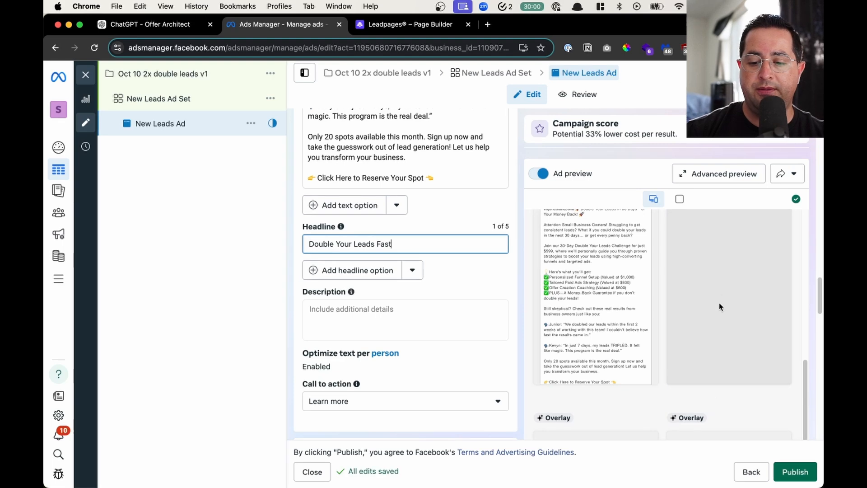
scroll(722, 302, "down", 4)
scroll(415, 253, "down", 4)
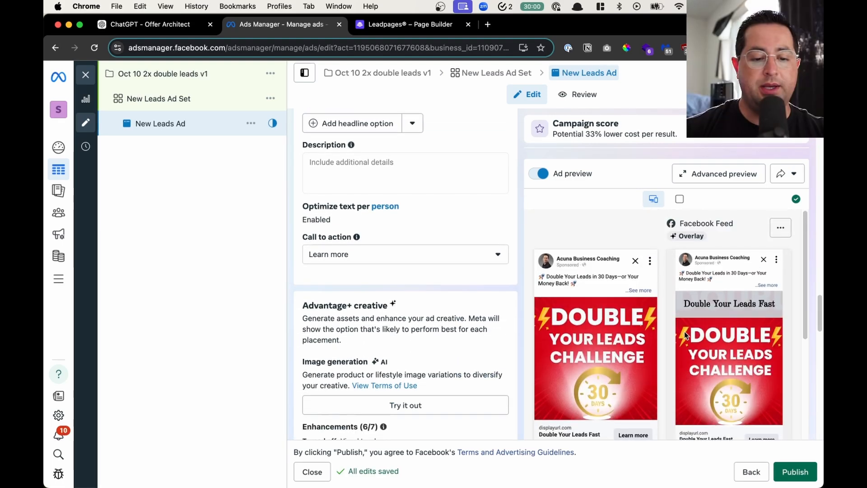
Set the ad's description to "30-Day Challenge" beneath the headline.
scroll(415, 253, "up", 4)
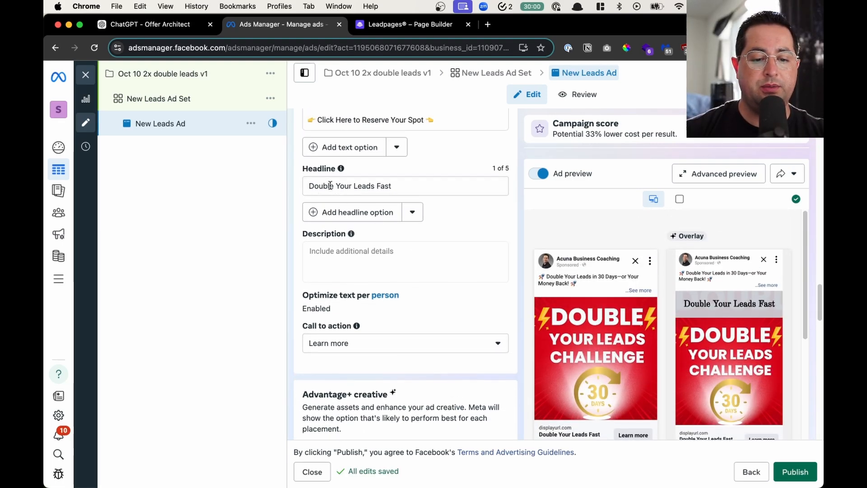
scroll(331, 186, "up", 5)
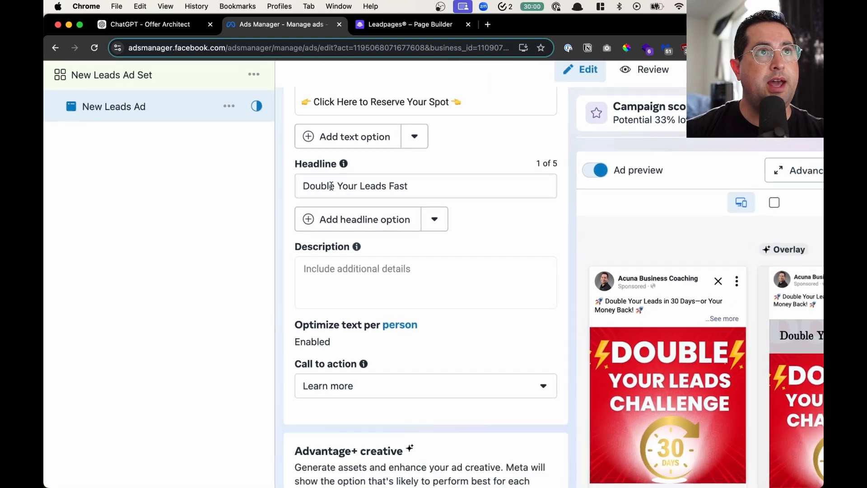
scroll(640, 345, "down", 3)
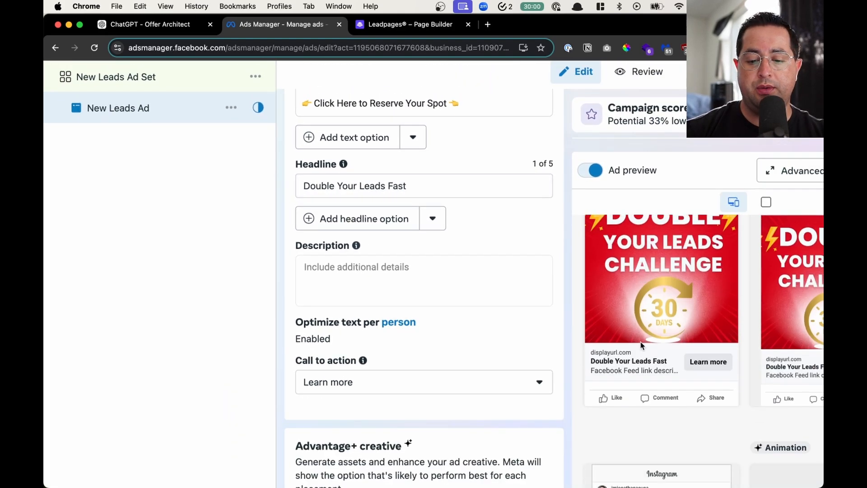
scroll(643, 348, "up", 5)
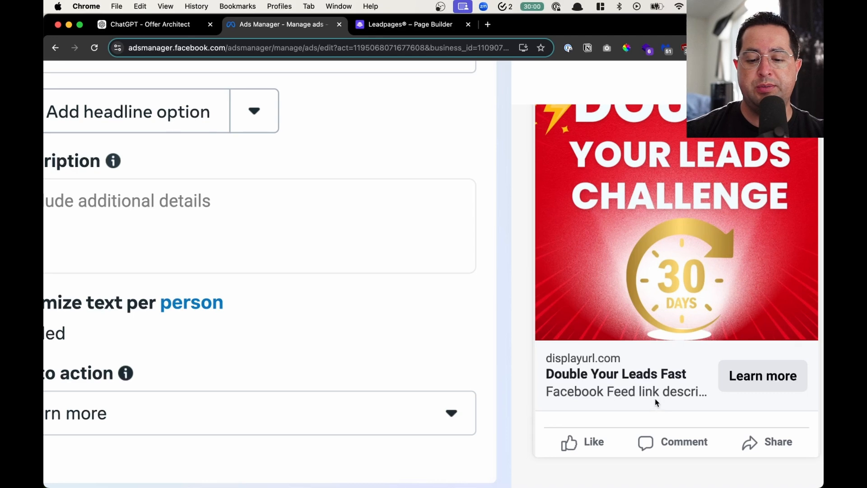
scroll(345, 319, "left", 4)
left_click(275, 218)
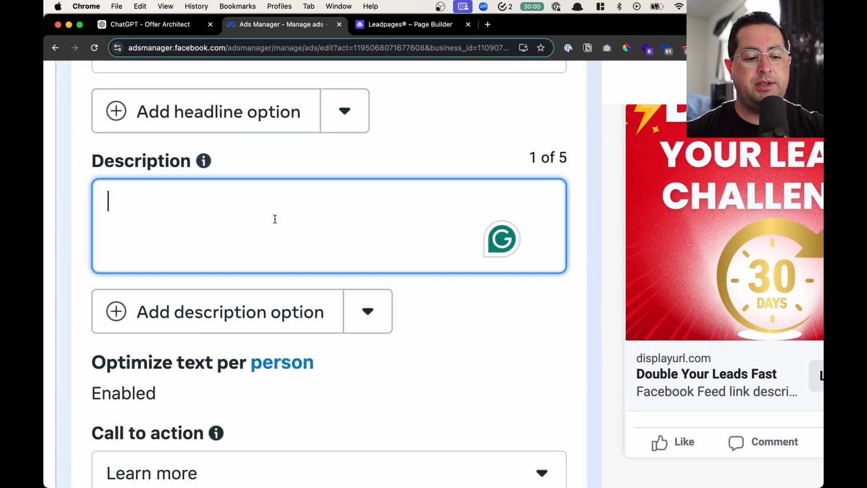
type("30-Day Challenge")
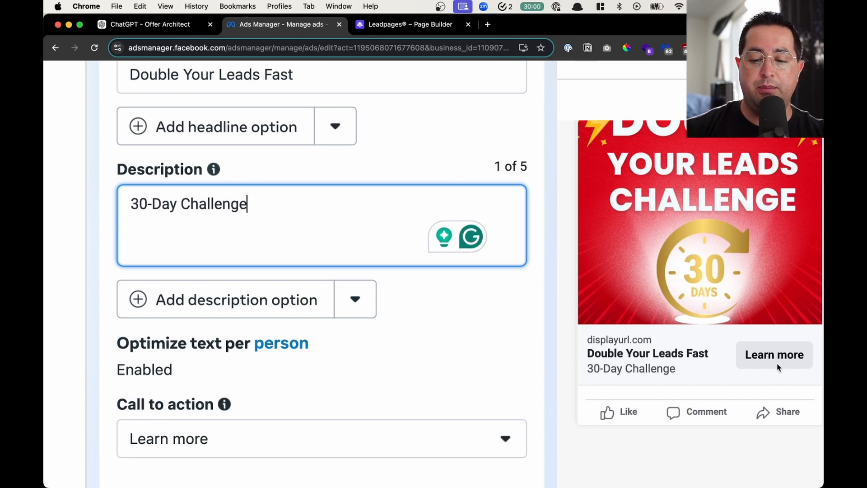
Look through the available call-to-action options for the ad and keep Learn more.
scroll(778, 366, "down", 2)
scroll(438, 395, "down", 2)
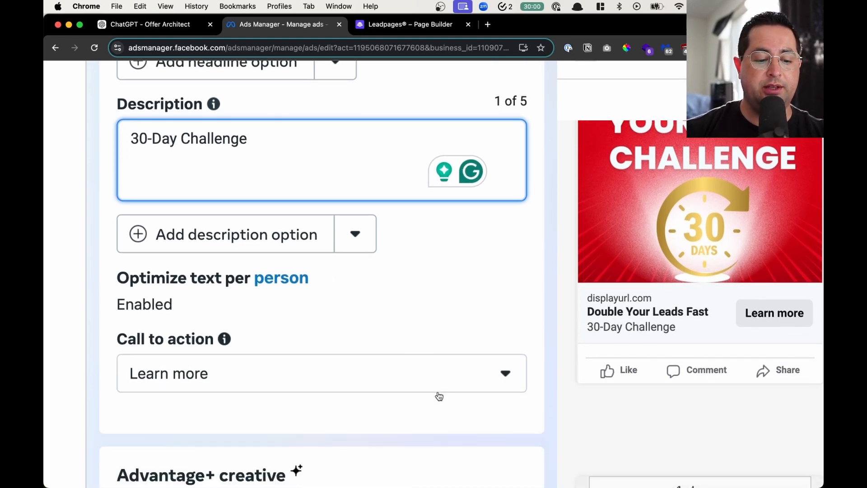
left_click(195, 371)
scroll(199, 366, "up", 3)
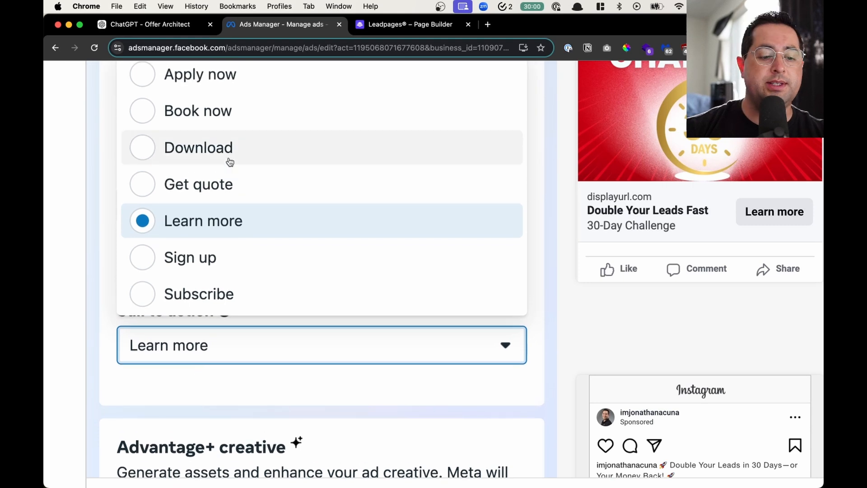
scroll(233, 204, "up", 2)
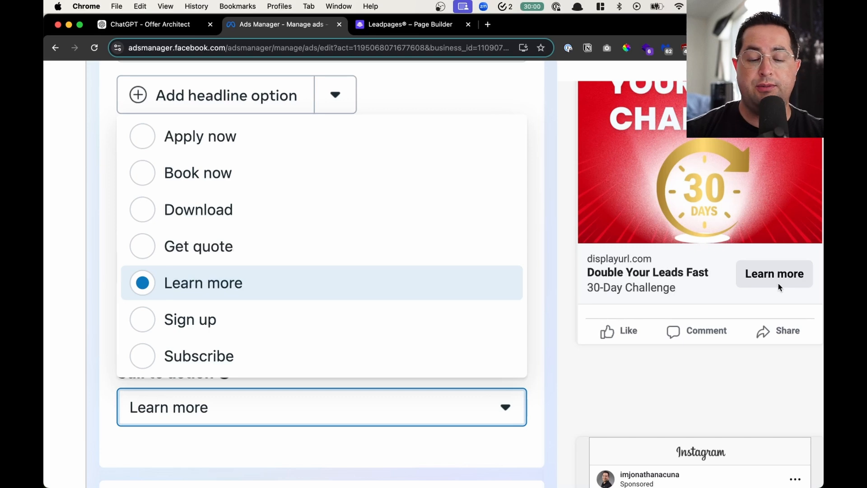
left_click(547, 282)
Set the ad's website destination URL to the previously copied simpletechskills.com landing page address whose path begins with /5-day-.
scroll(546, 281, "down", 5)
scroll(545, 281, "down", 2)
scroll(544, 281, "down", 6)
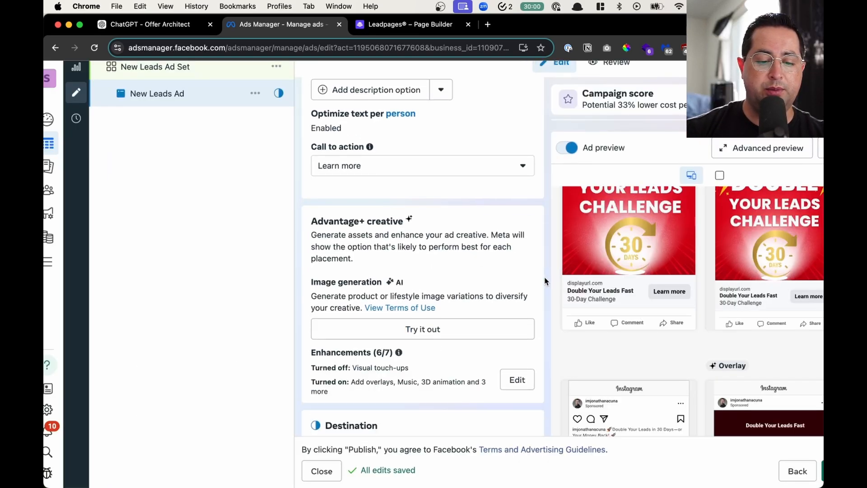
scroll(544, 281, "down", 3)
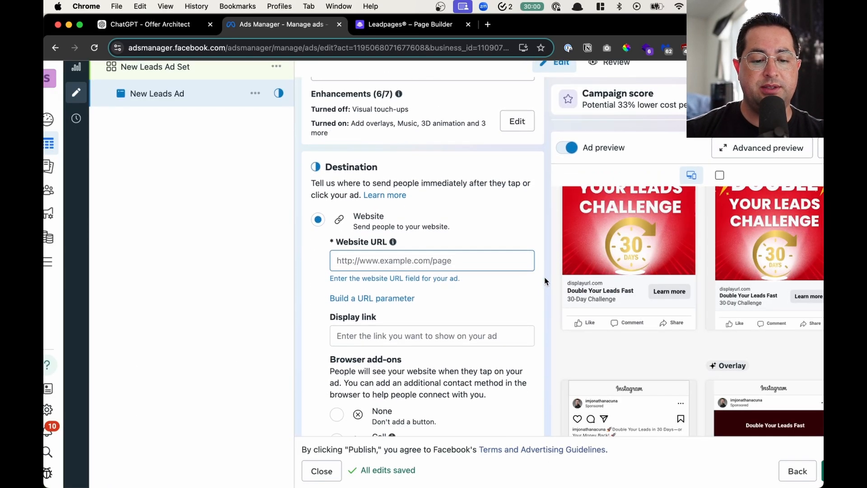
left_click(394, 217)
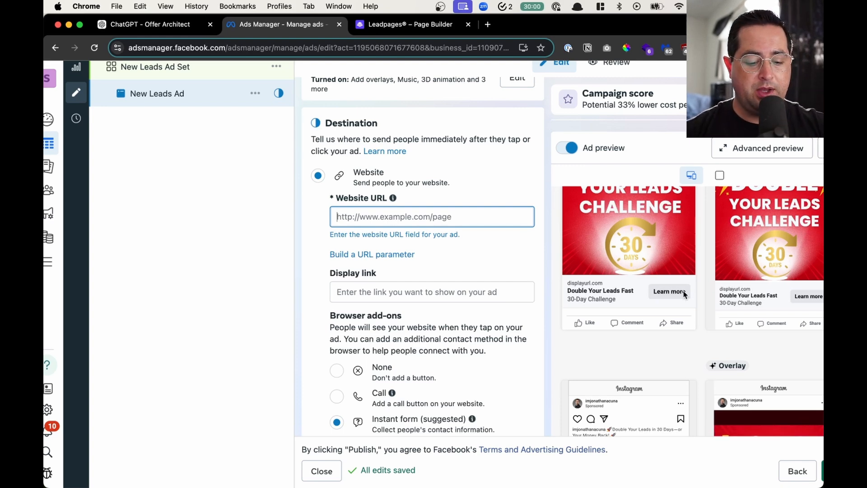
key("alt+super+c")
key("Down")
key("Down")
key("Return")
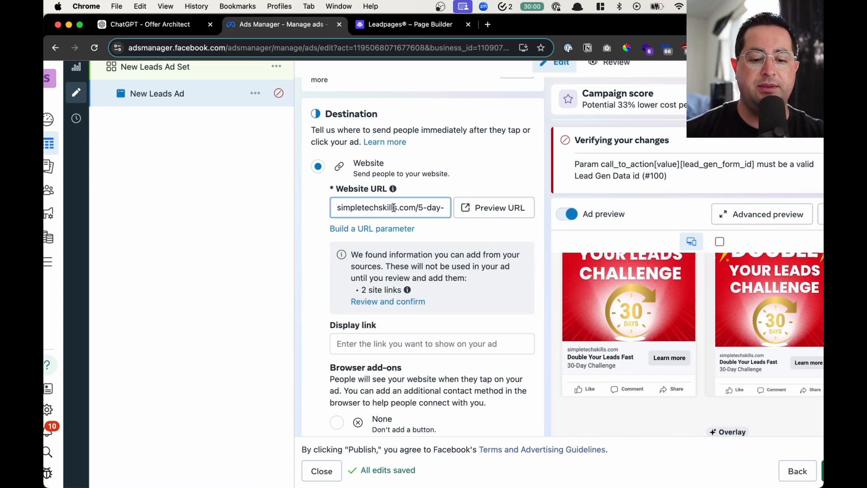
Set the website destination's browser add-on to None.
scroll(393, 208, "down", 5)
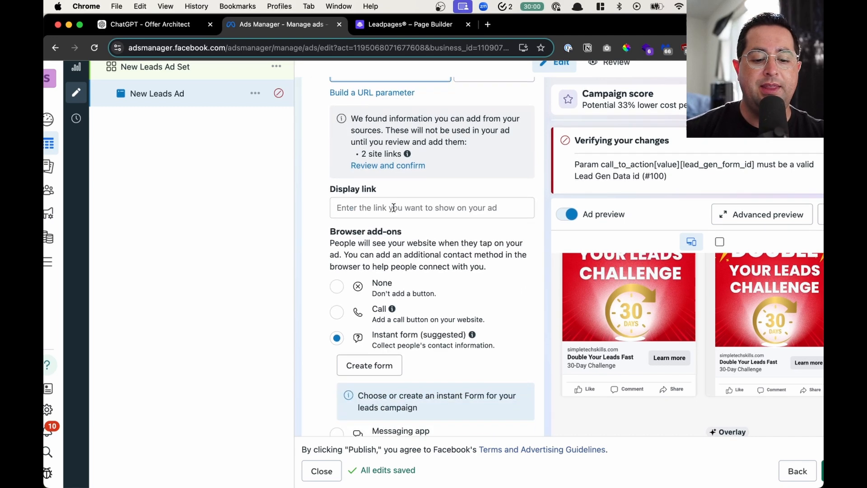
scroll(393, 207, "down", 1)
left_click(343, 260)
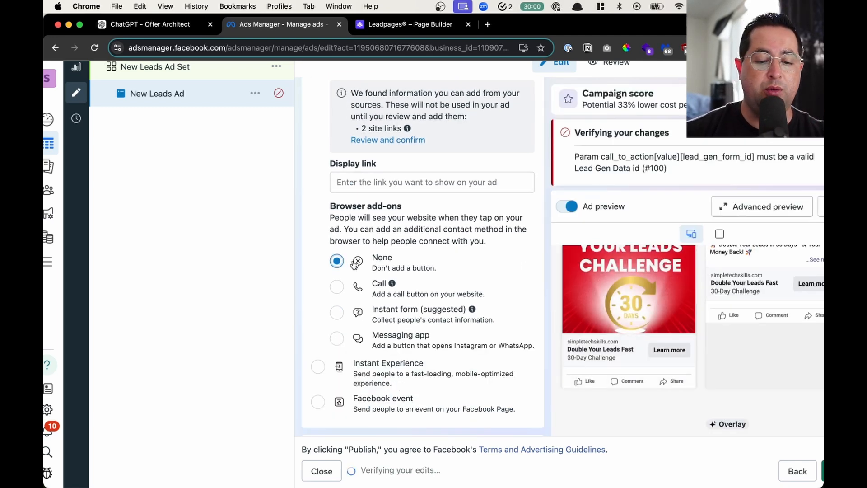
Try the Messaging app and Instant form browser add-ons, and return the selection to None.
scroll(355, 264, "down", 6)
scroll(354, 264, "down", 1)
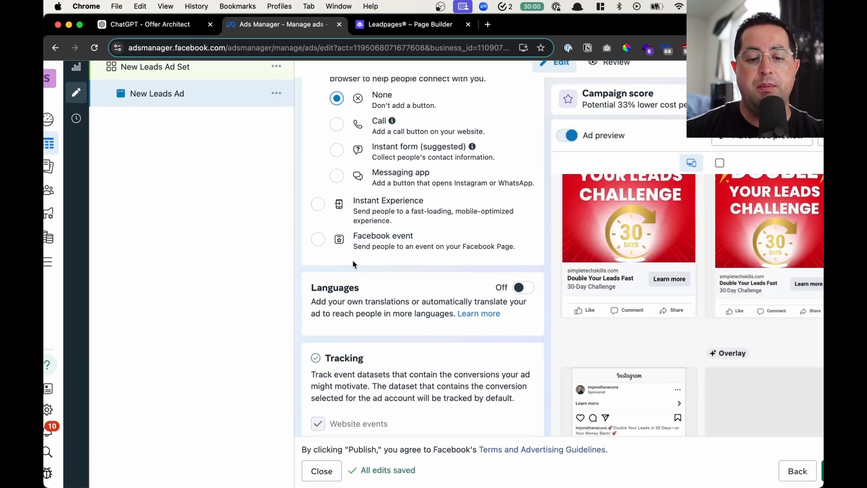
left_click(337, 176)
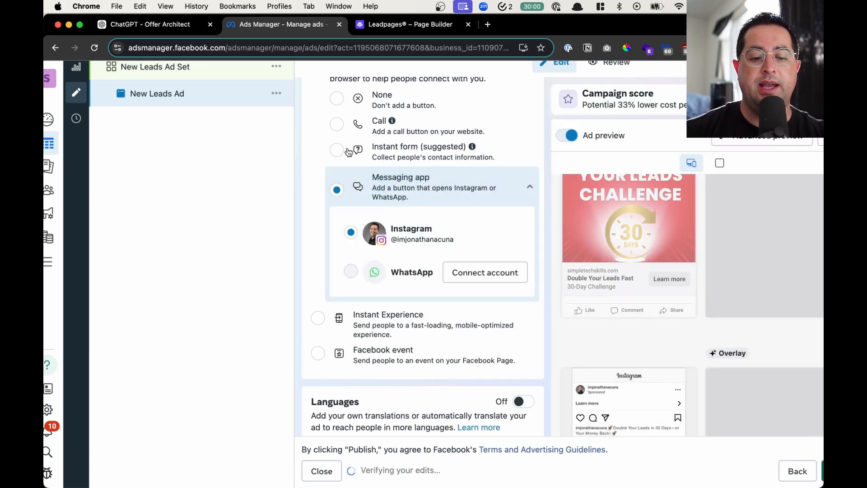
left_click(336, 150)
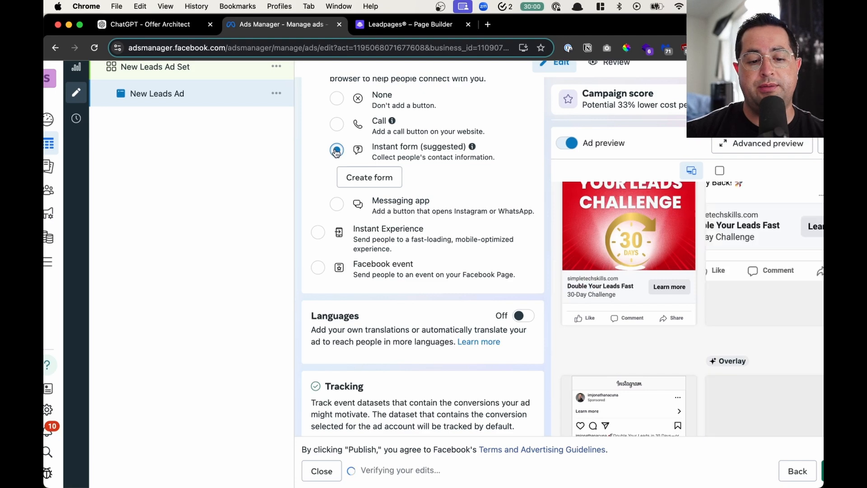
left_click(336, 203)
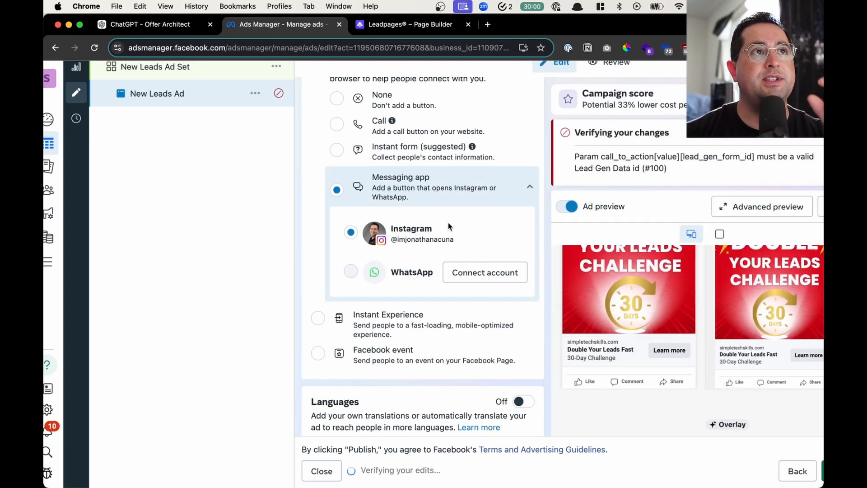
scroll(448, 227, "up", 1)
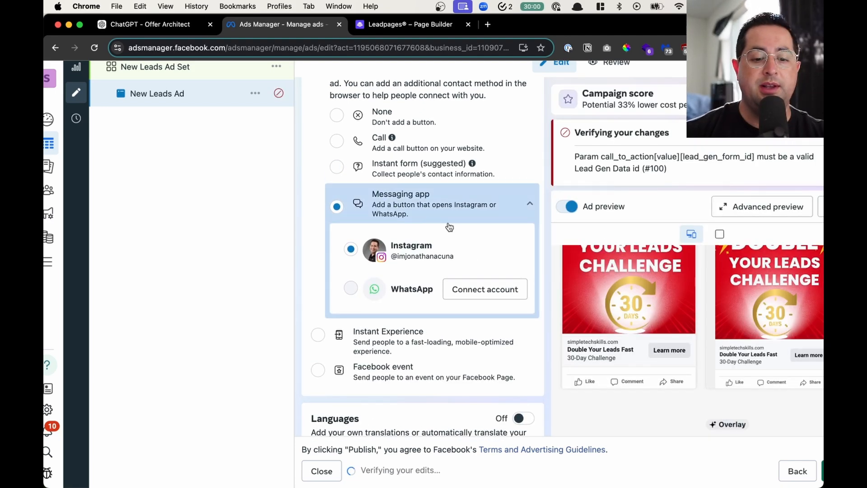
left_click(337, 115)
Review the tracking settings and the Facebook feed preview, and publish the campaign.
scroll(375, 127, "down", 5)
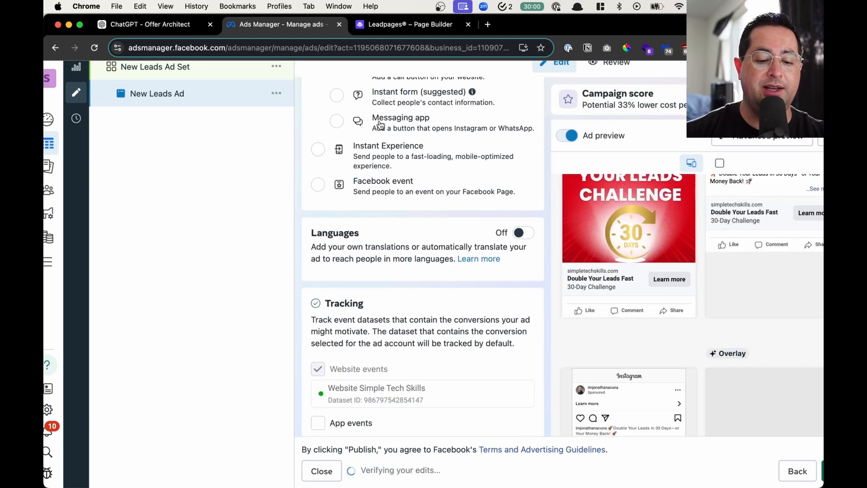
scroll(380, 126, "down", 2)
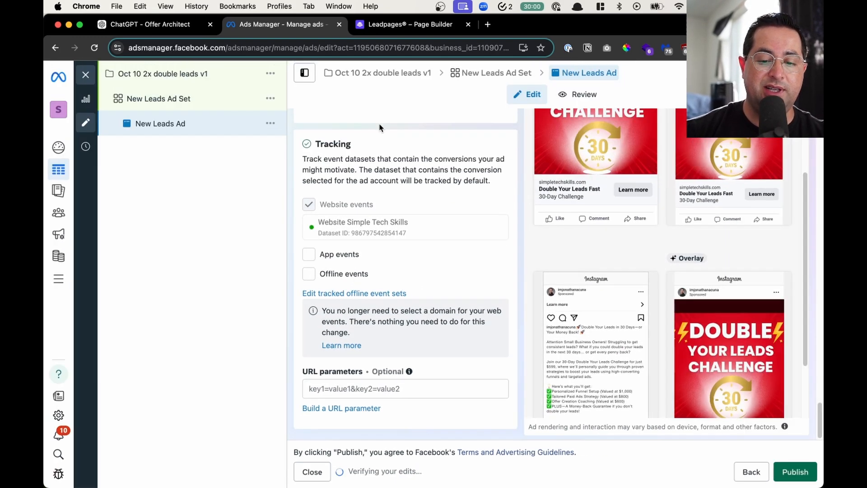
scroll(582, 267, "up", 3)
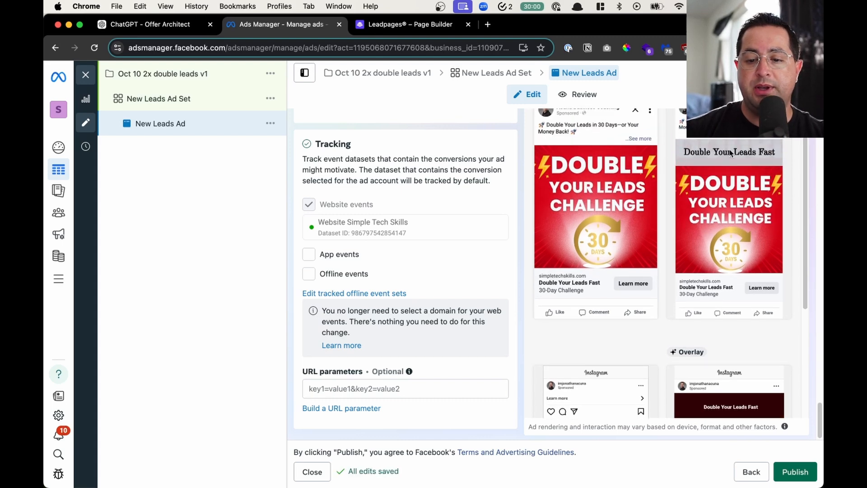
scroll(730, 154, "up", 5)
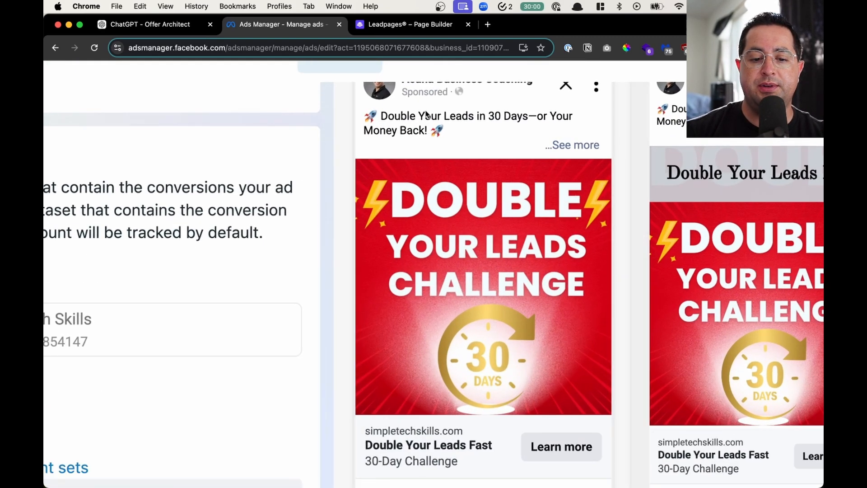
scroll(477, 154, "down", 5)
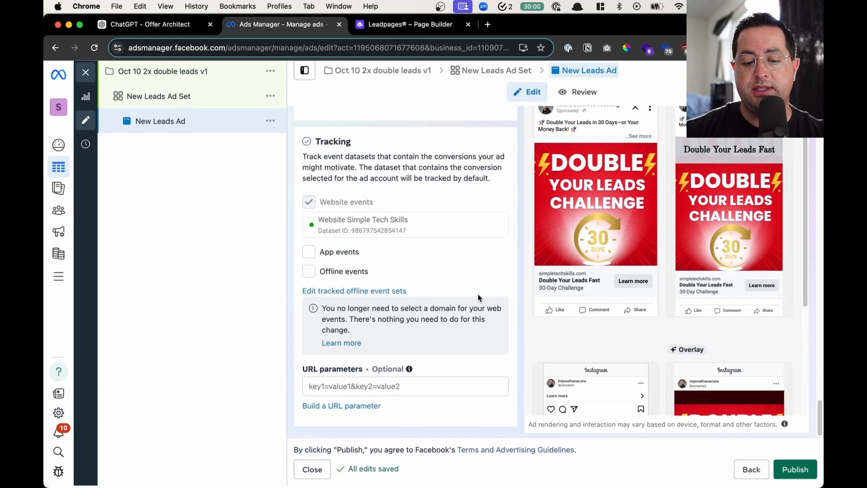
left_click(803, 477)
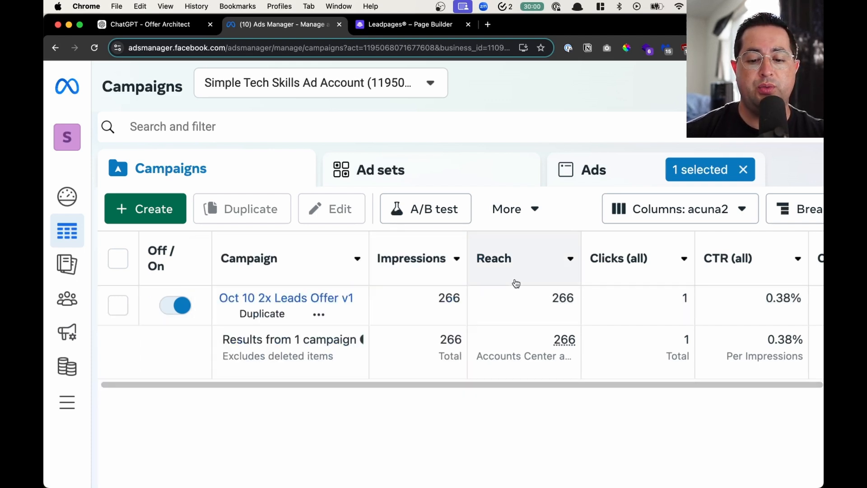
Examine the reach and impressions of the Oct 10 2x Leads Offer v1 campaign.
mouse_move(605, 255)
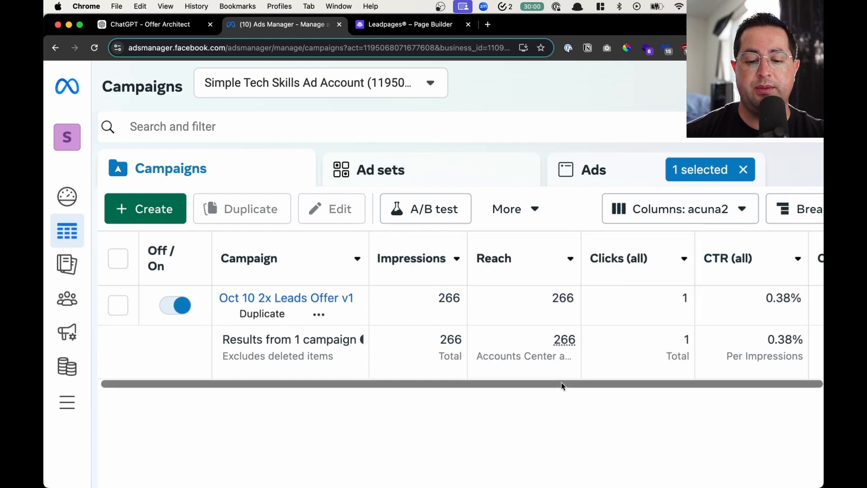
left_click_drag(562, 385, 520, 381)
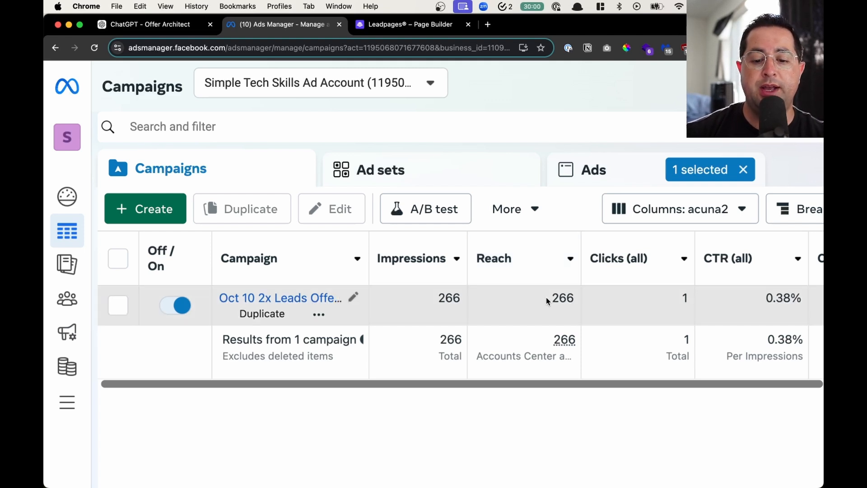
left_click_drag(548, 301, 581, 302)
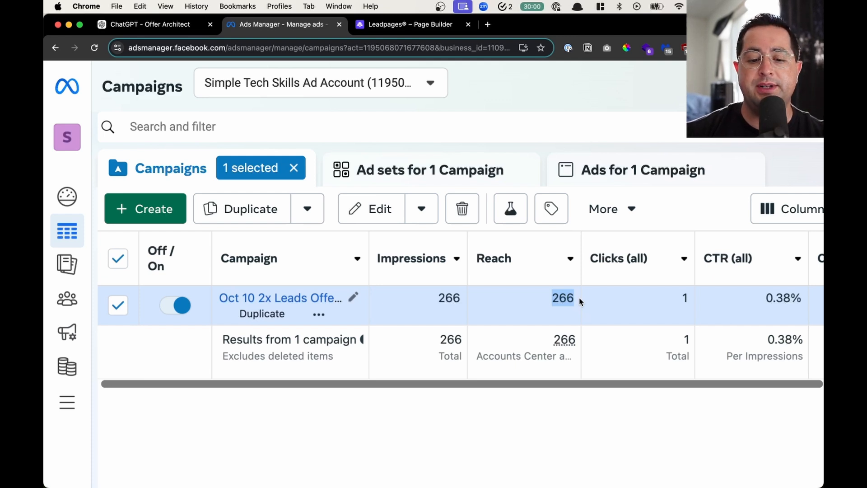
left_click(423, 297)
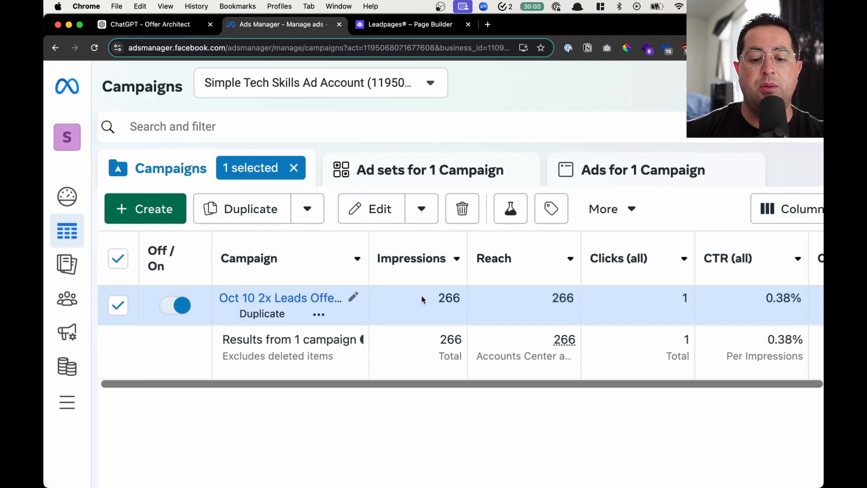
left_click_drag(432, 301, 456, 300)
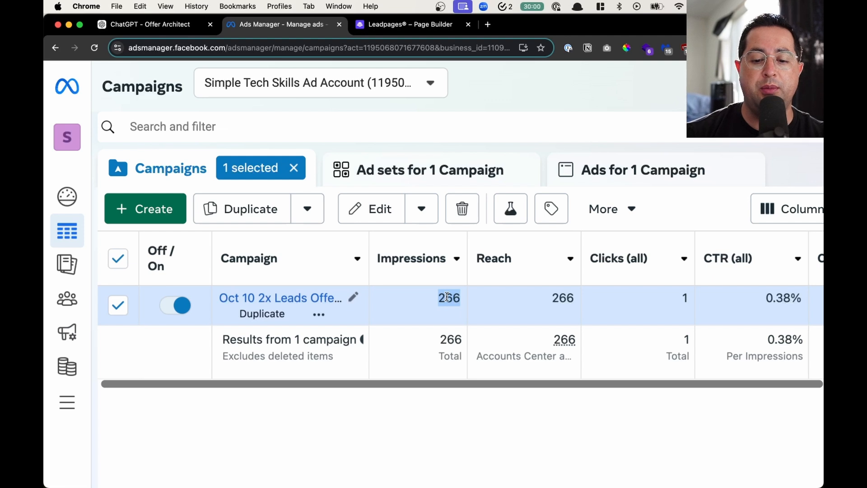
Compare the campaign's reach with its clicks and examine its click-through rate (CTR).
scroll(447, 297, "right", 5)
mouse_move(528, 268)
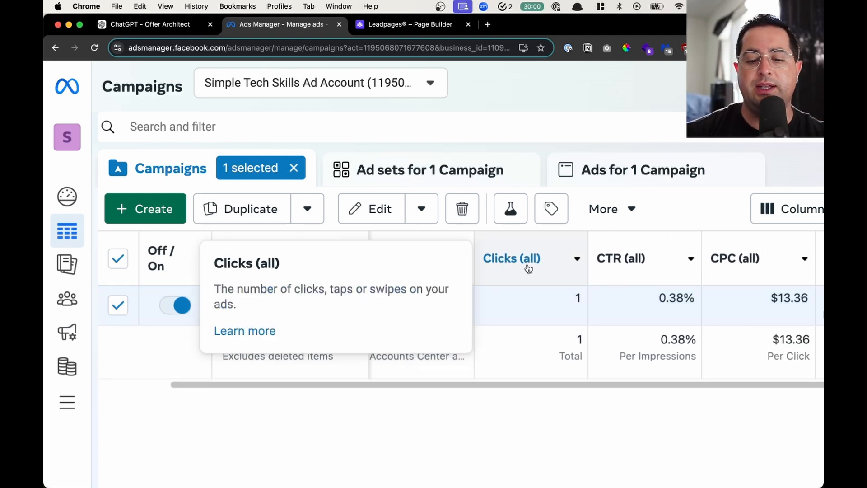
left_click_drag(445, 298, 474, 300)
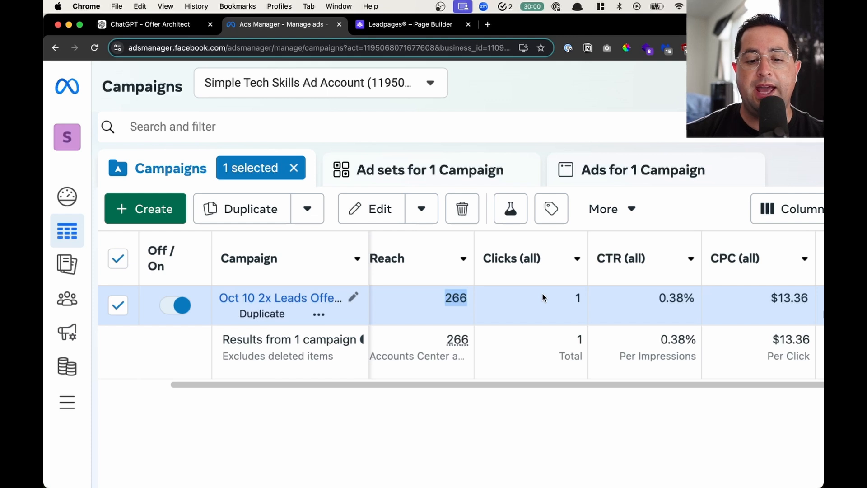
double_click(577, 298)
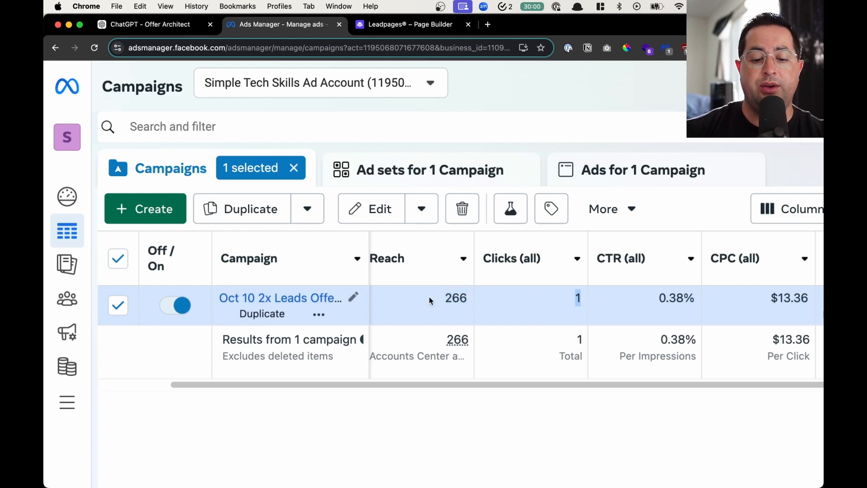
left_click_drag(444, 298, 469, 298)
left_click_drag(534, 300, 694, 302)
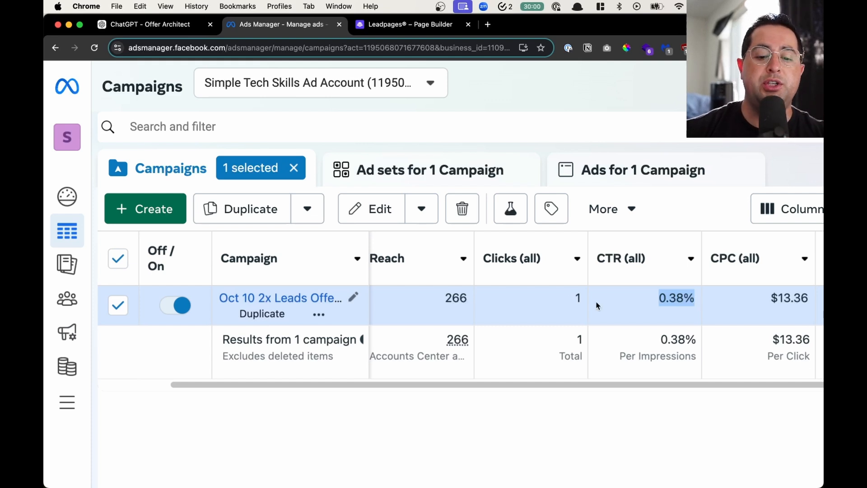
Return to the reach figure of the Oct 10 2x Leads Offer v1 campaign and recheck its CTR against it.
scroll(546, 295, "left", 3)
left_click_drag(504, 301, 543, 302)
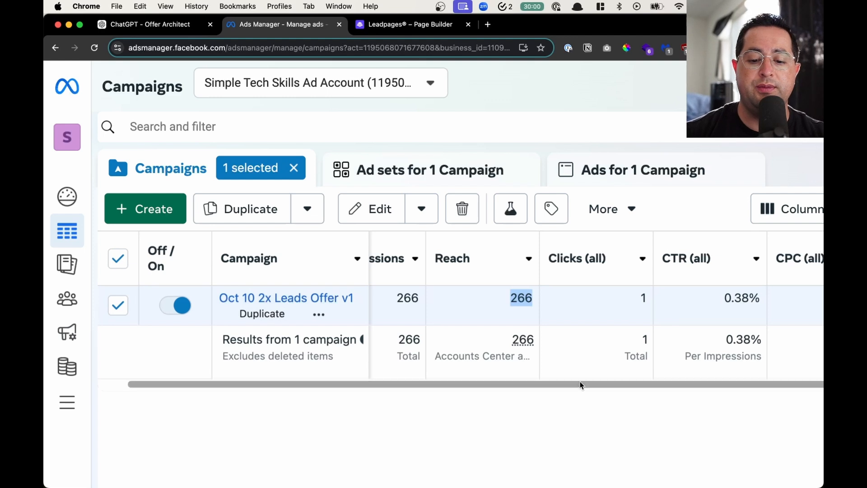
left_click_drag(581, 383, 631, 384)
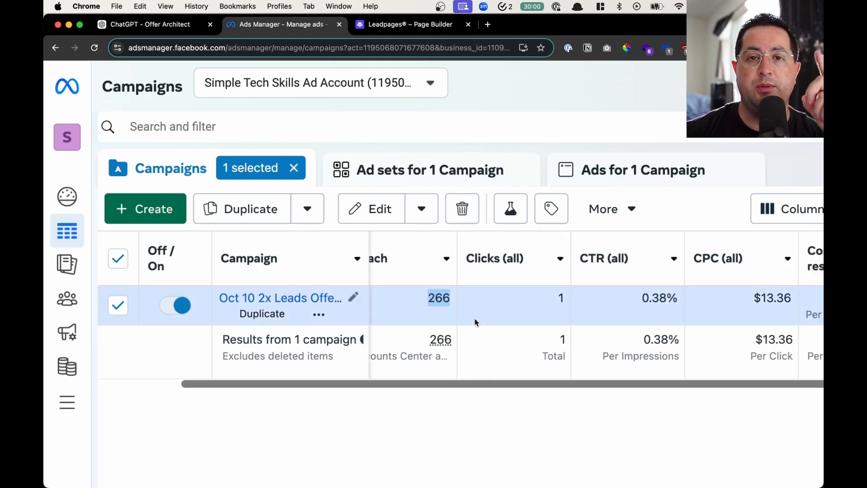
left_click(431, 297)
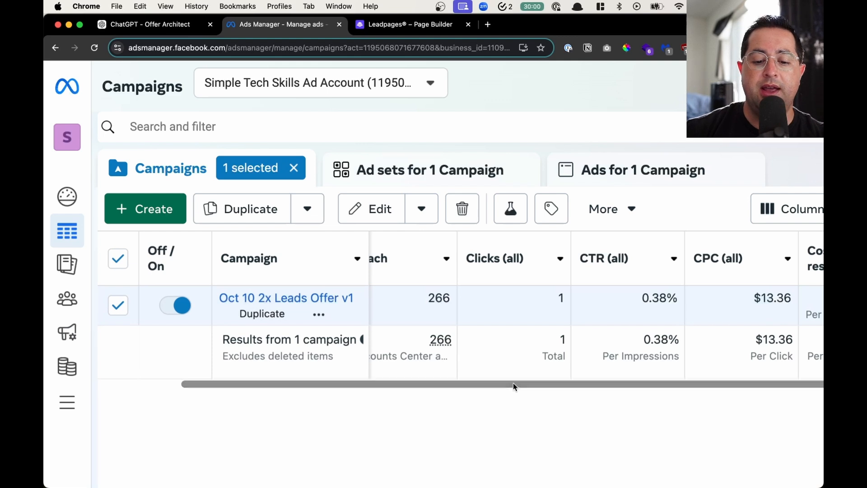
left_click_drag(513, 384, 534, 384)
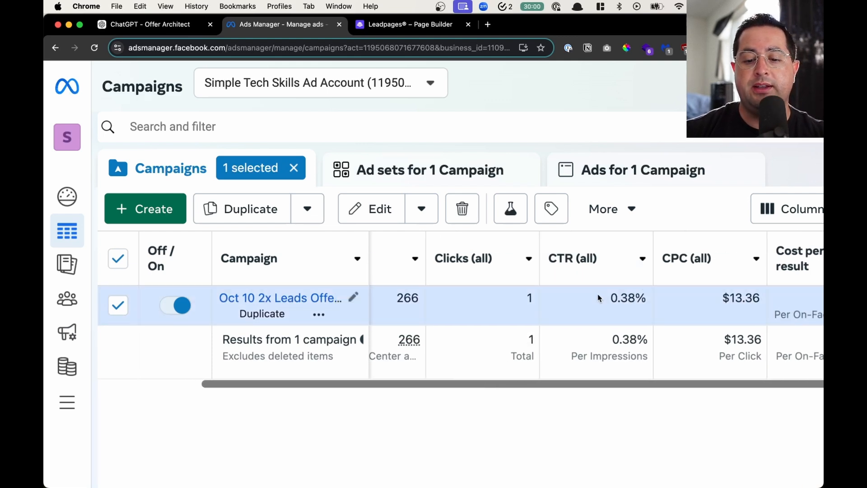
left_click_drag(602, 299, 654, 304)
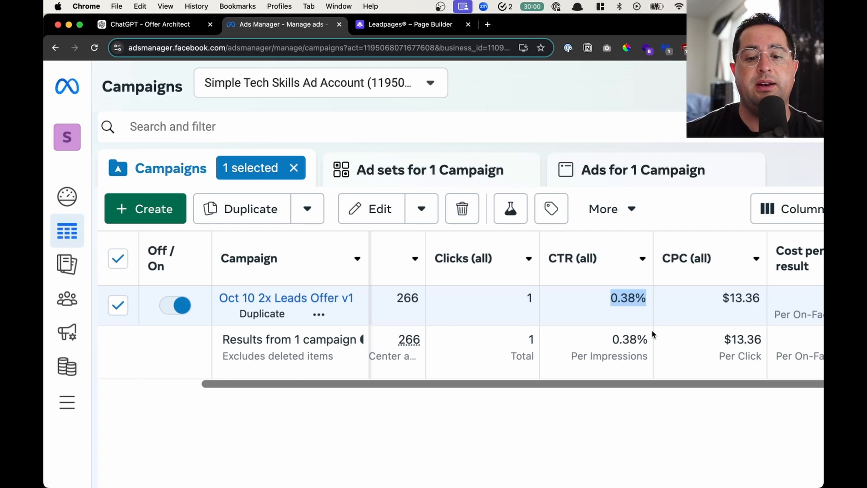
Examine the campaign's cost per click (CPC), cost per result, leads, website leads and messaging metrics.
left_click_drag(627, 385, 693, 385)
left_click_drag(628, 299, 650, 301)
scroll(649, 302, "right", 6)
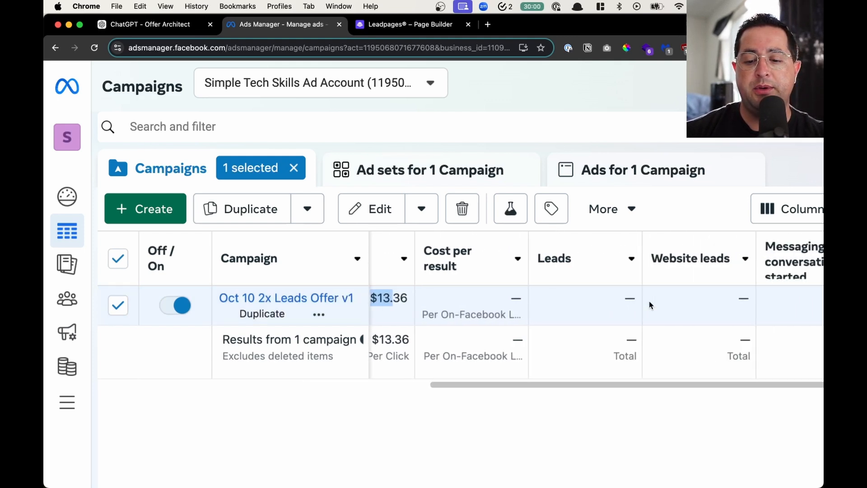
scroll(649, 305, "right", 3)
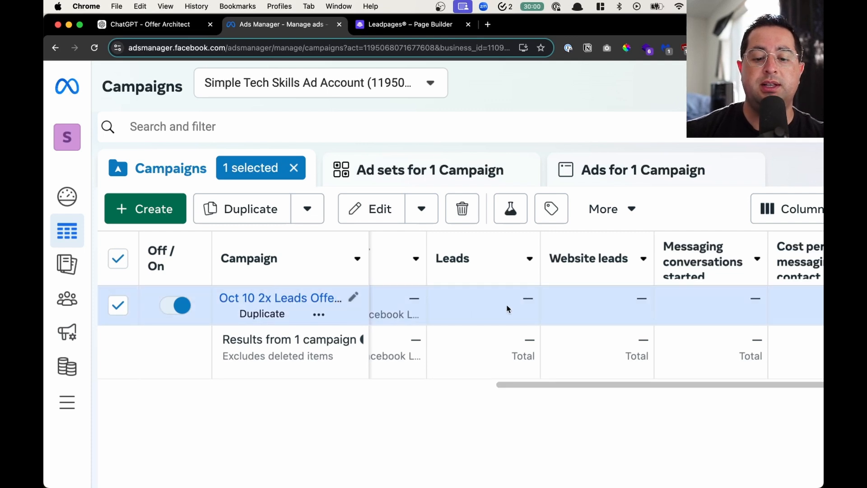
mouse_move(814, 264)
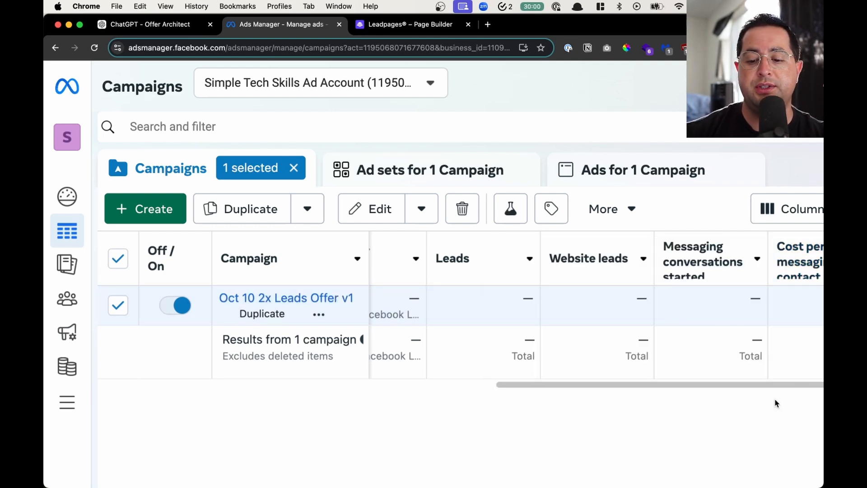